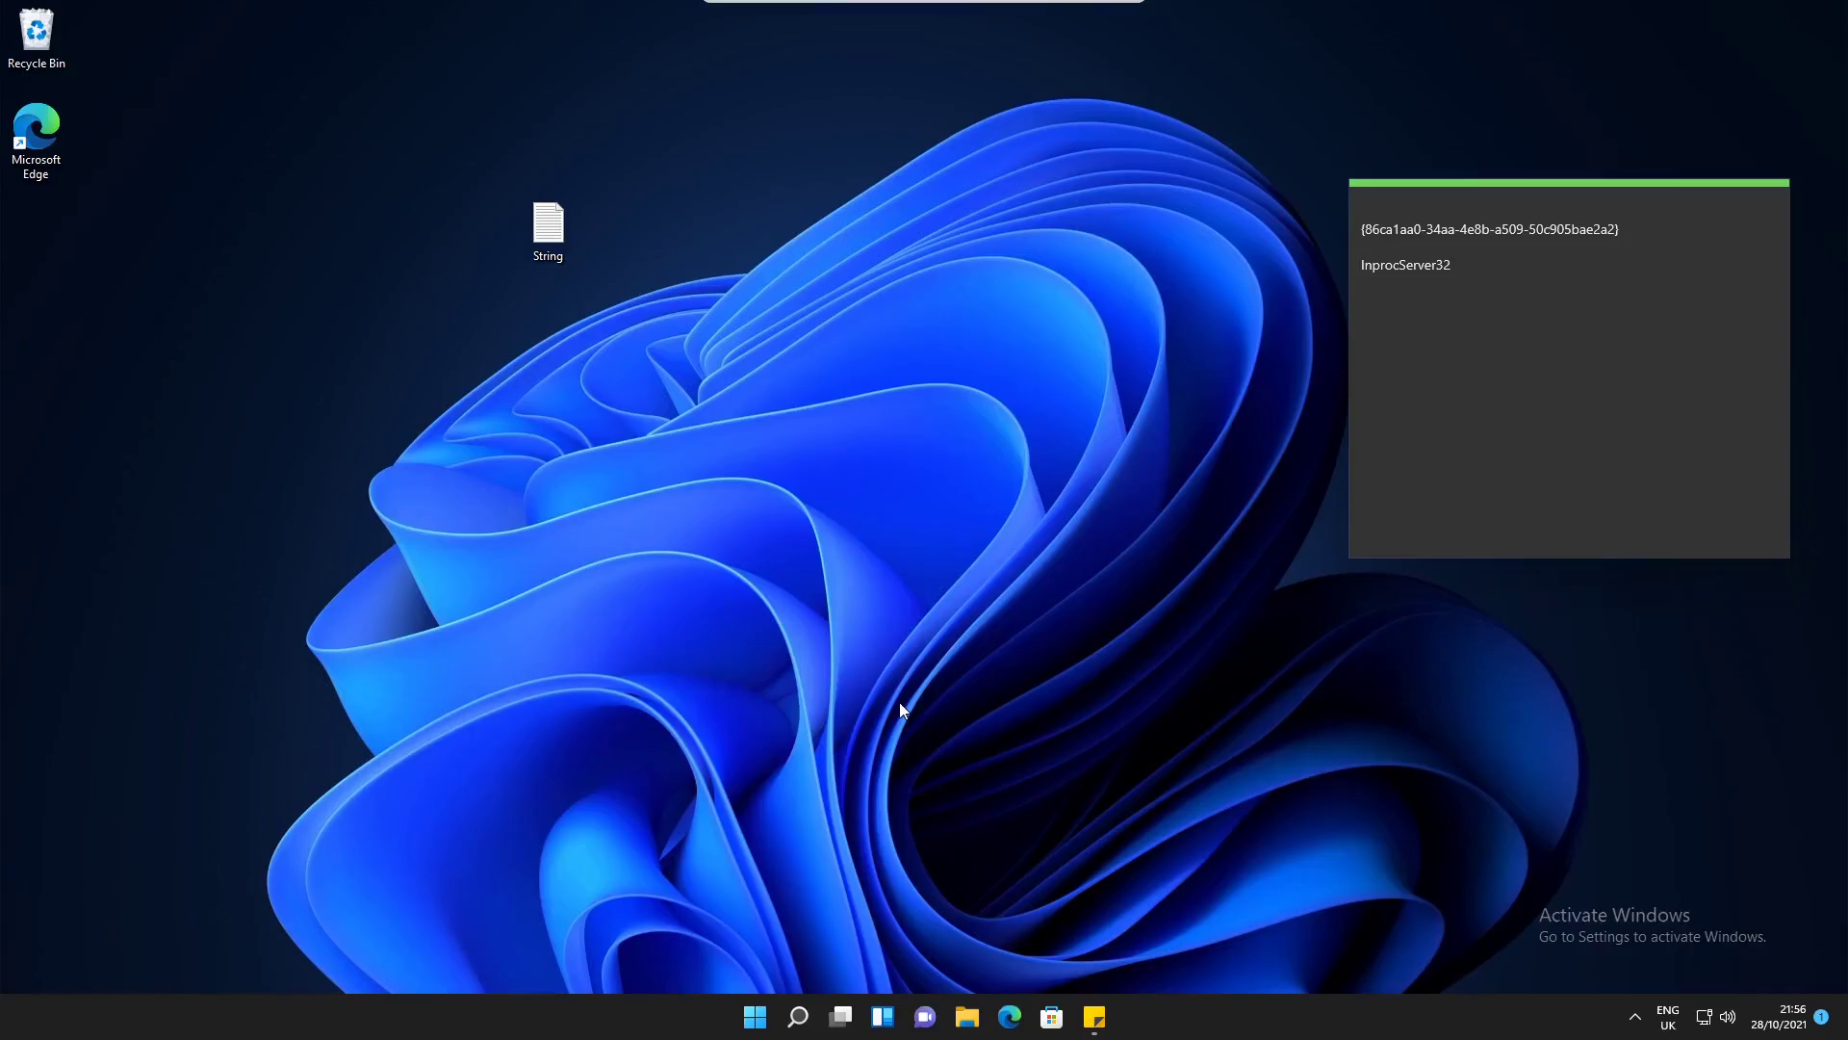
- View the default context menus of the desktop and the String file
right_click(837, 524)
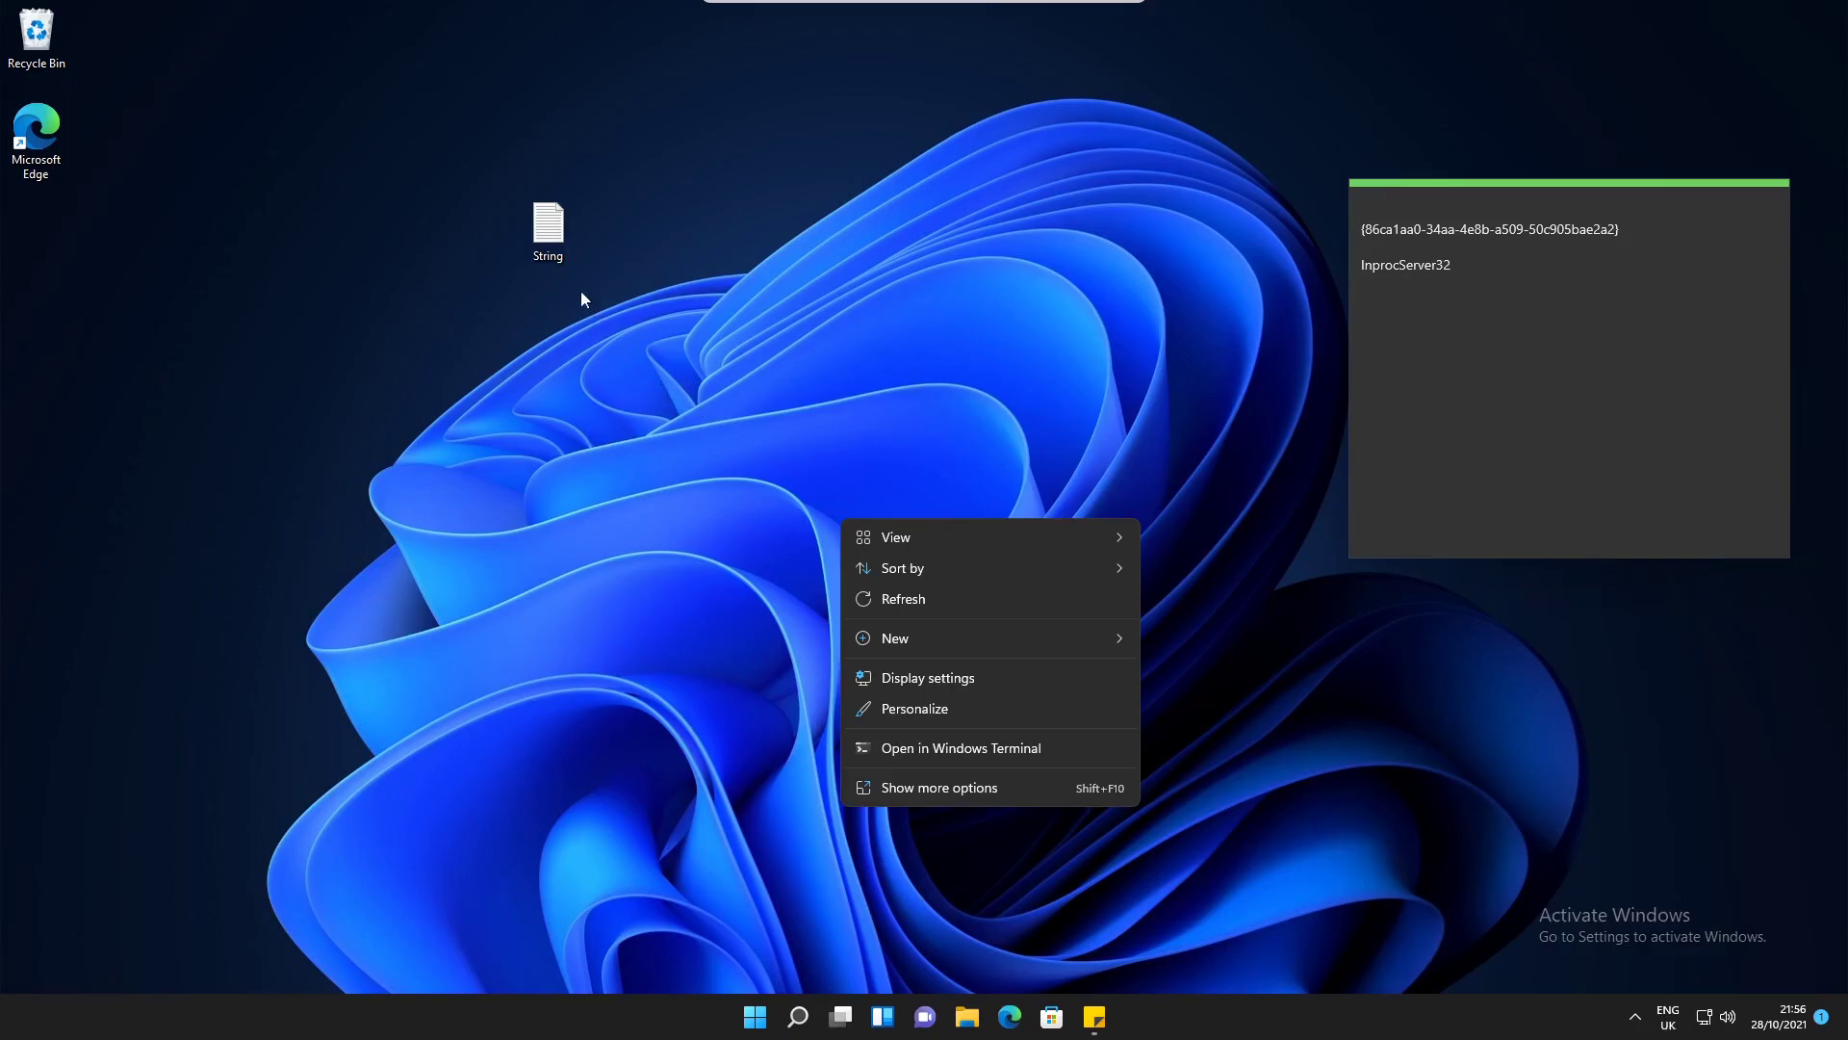
left_click(549, 246)
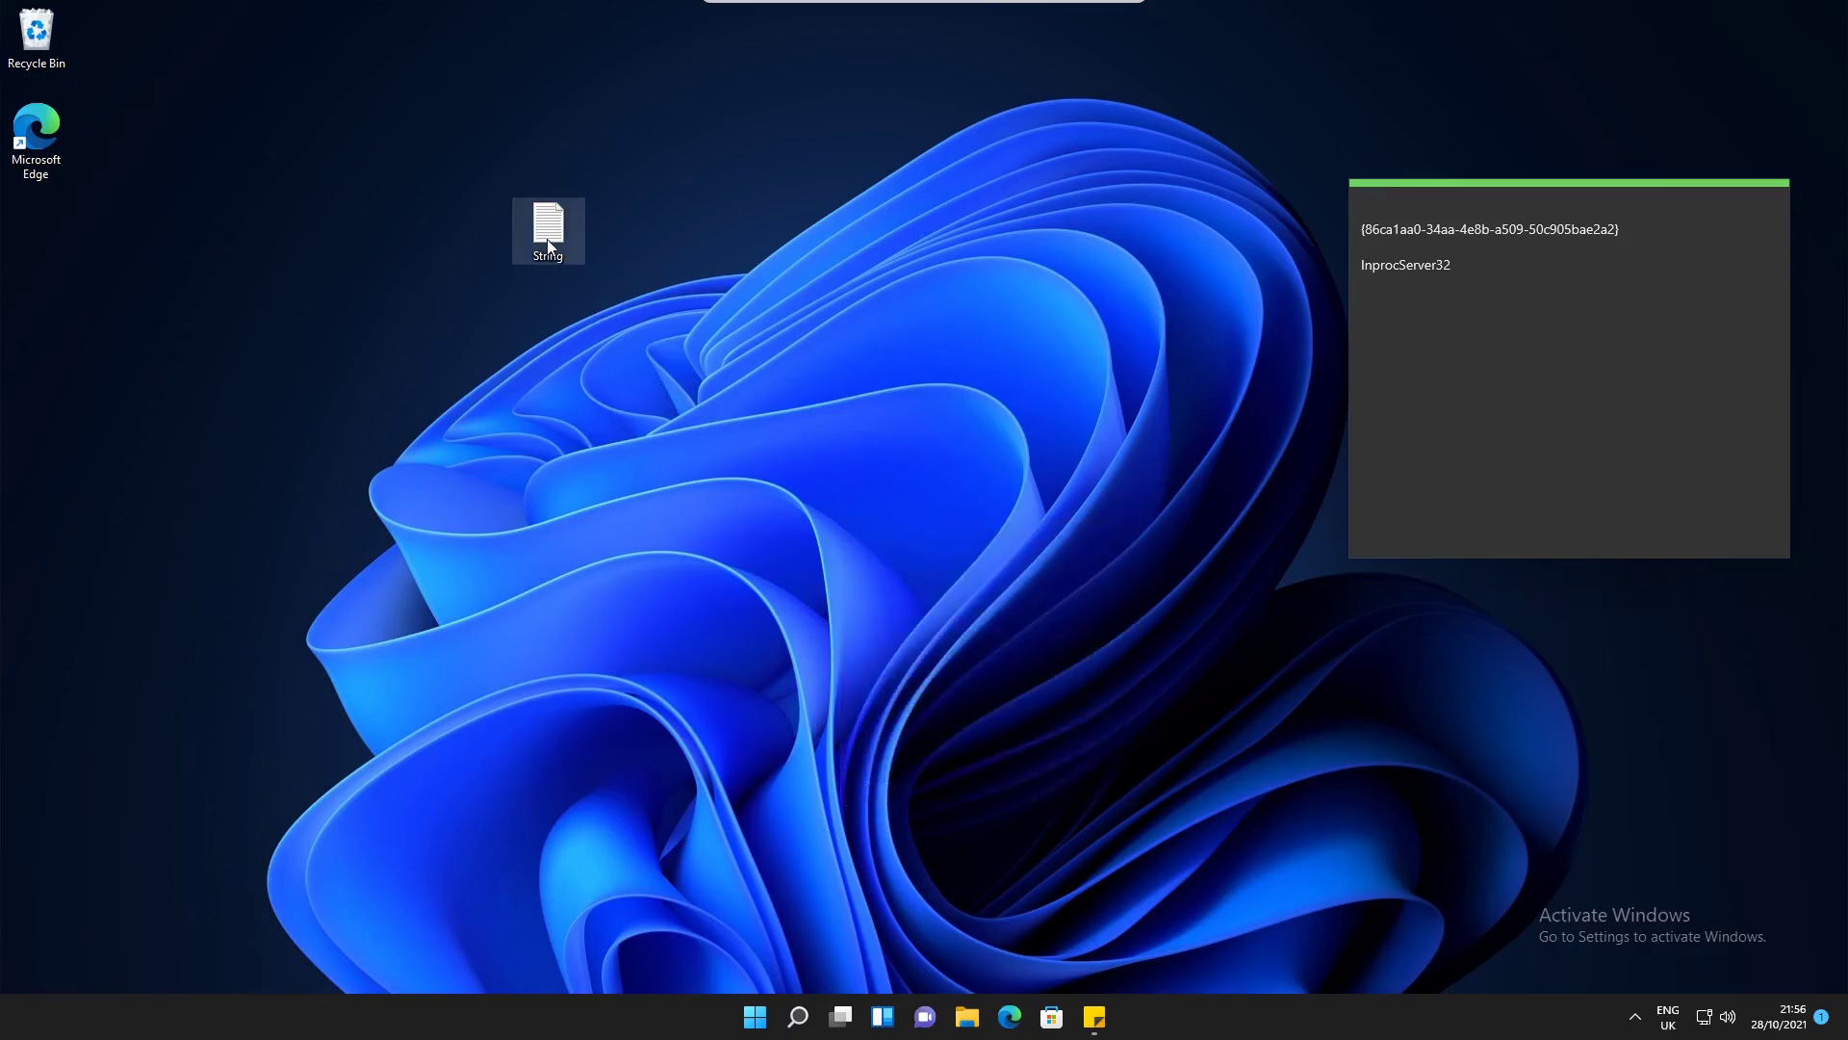
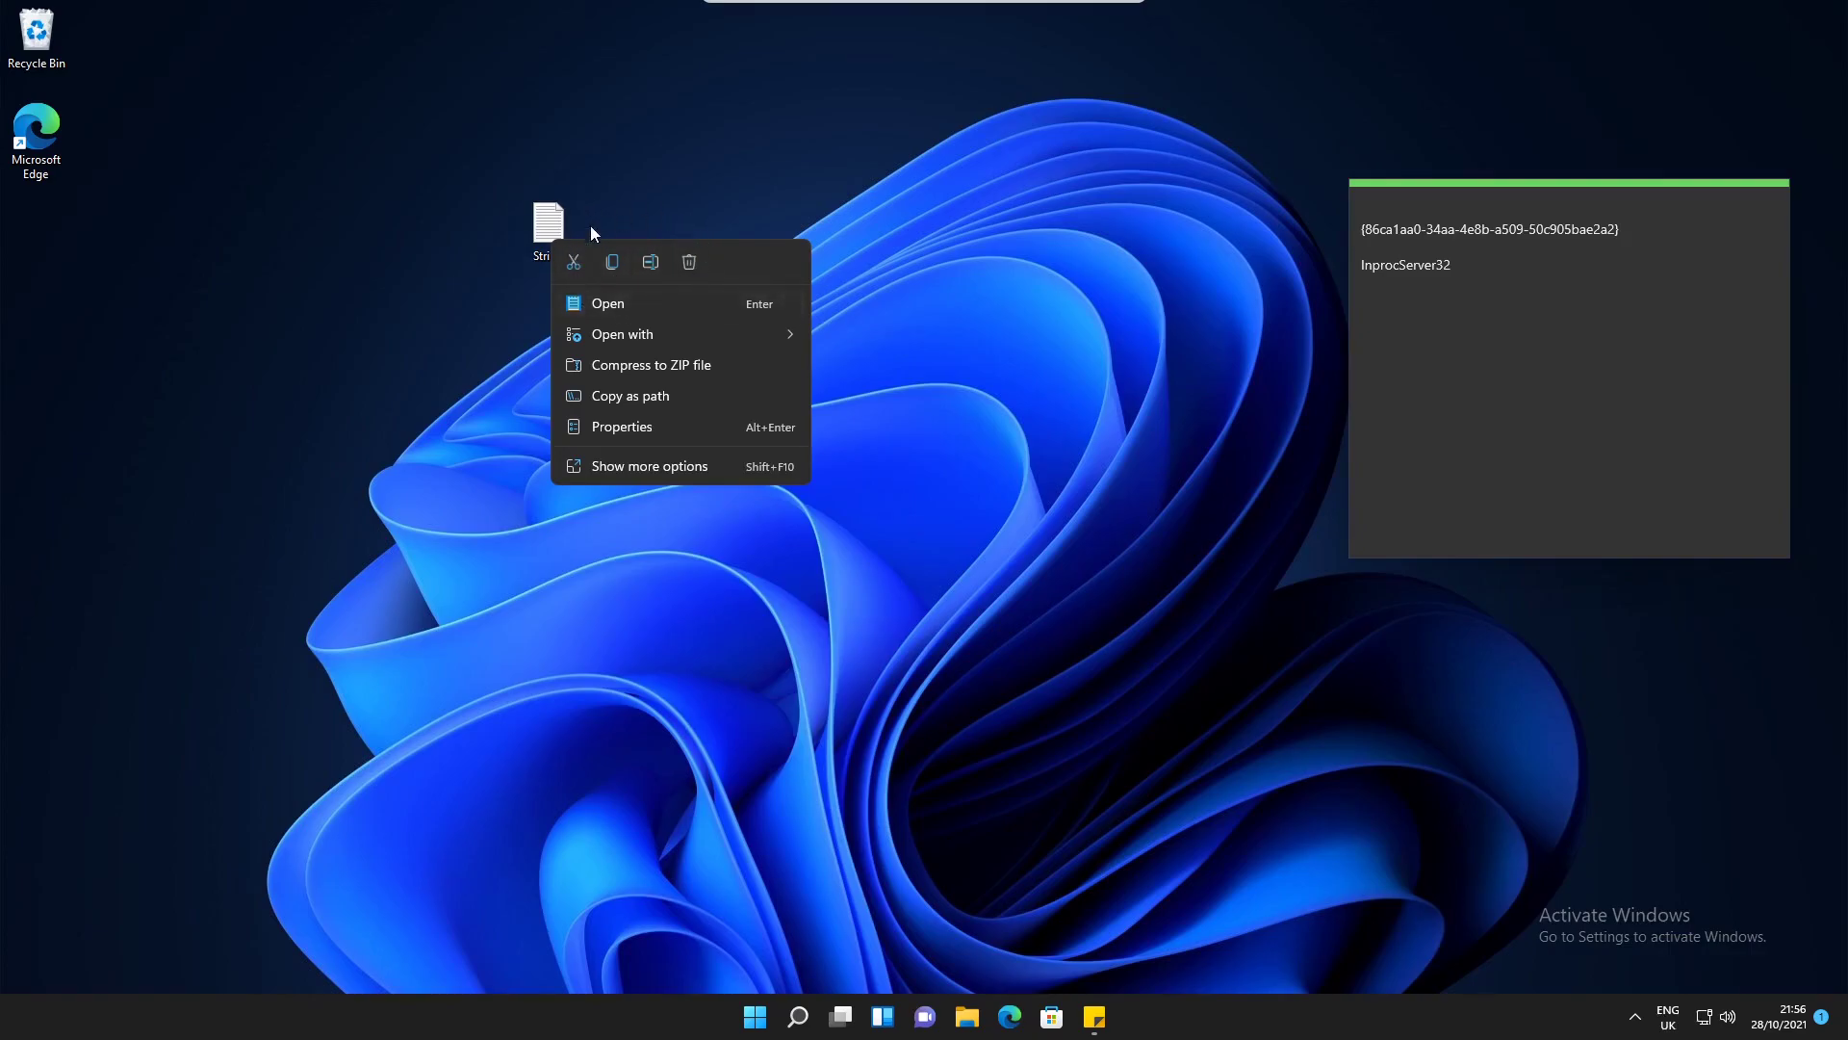
left_click(807, 984)
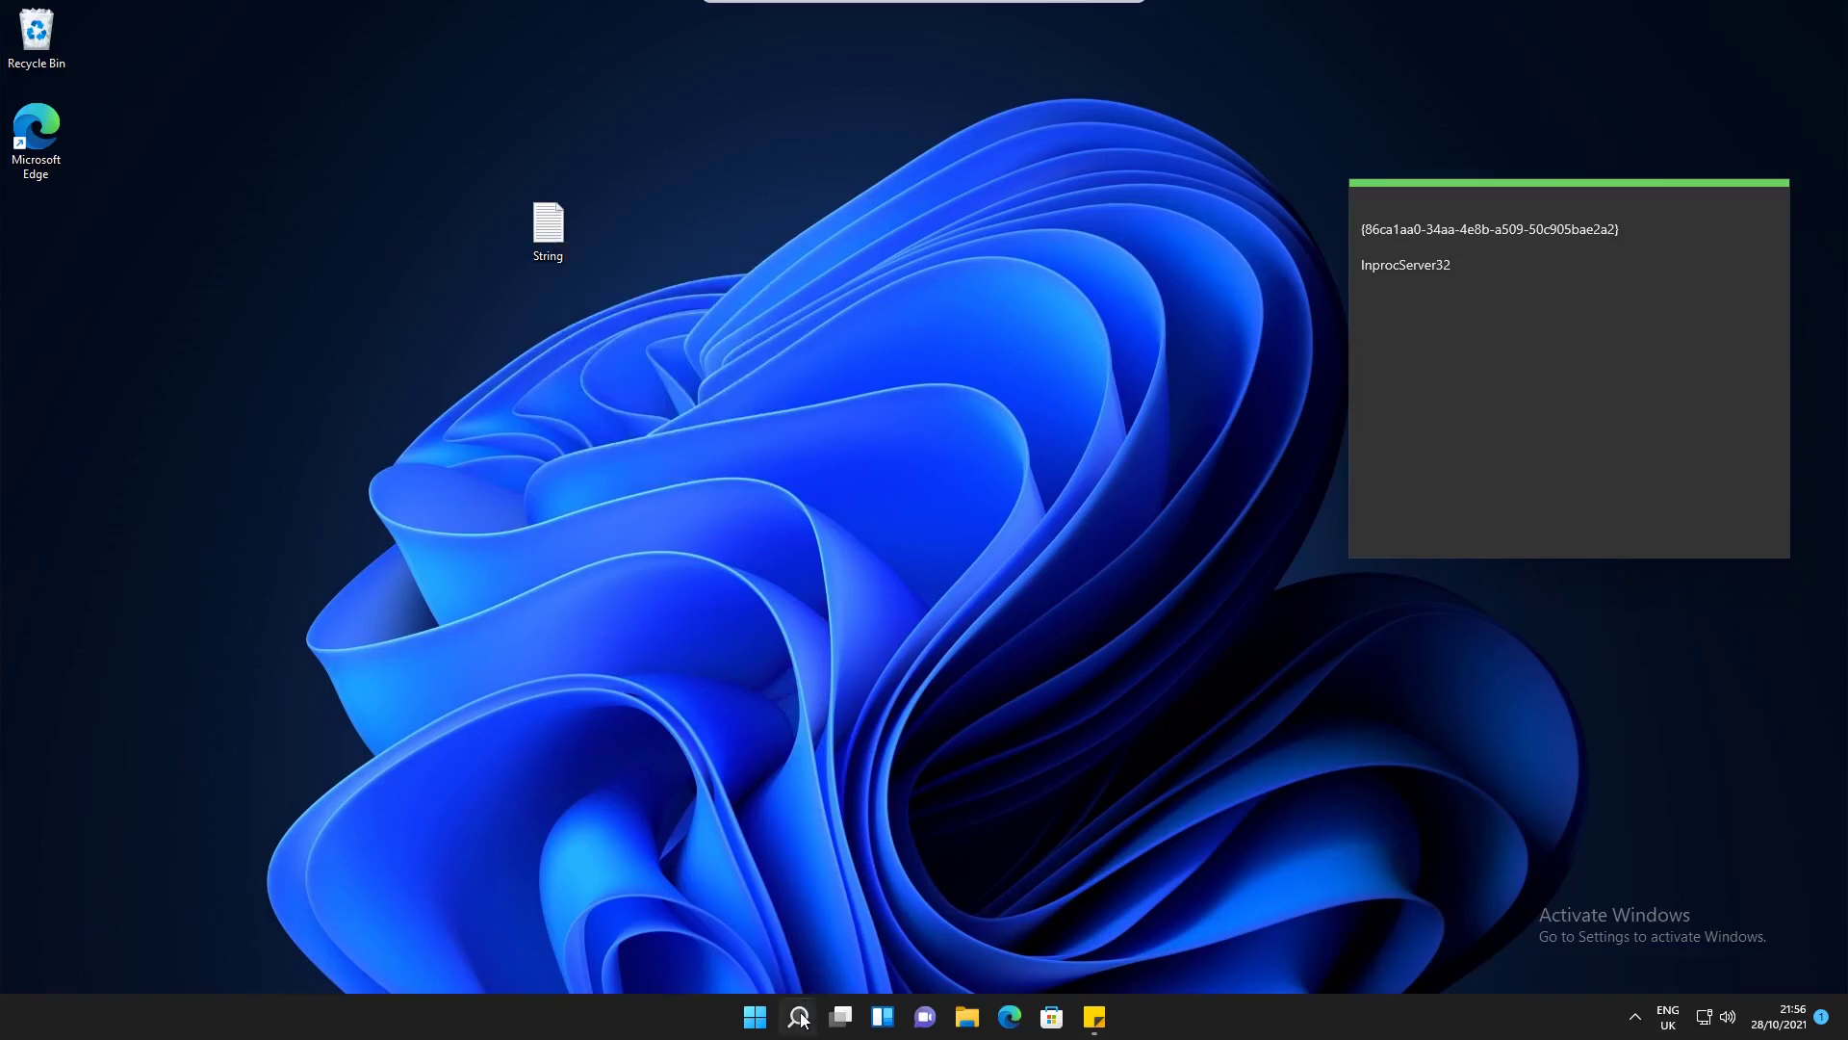
- Search Windows for regedit, launch Registry Editor and allow it to make changes to the device
left_click(799, 1017)
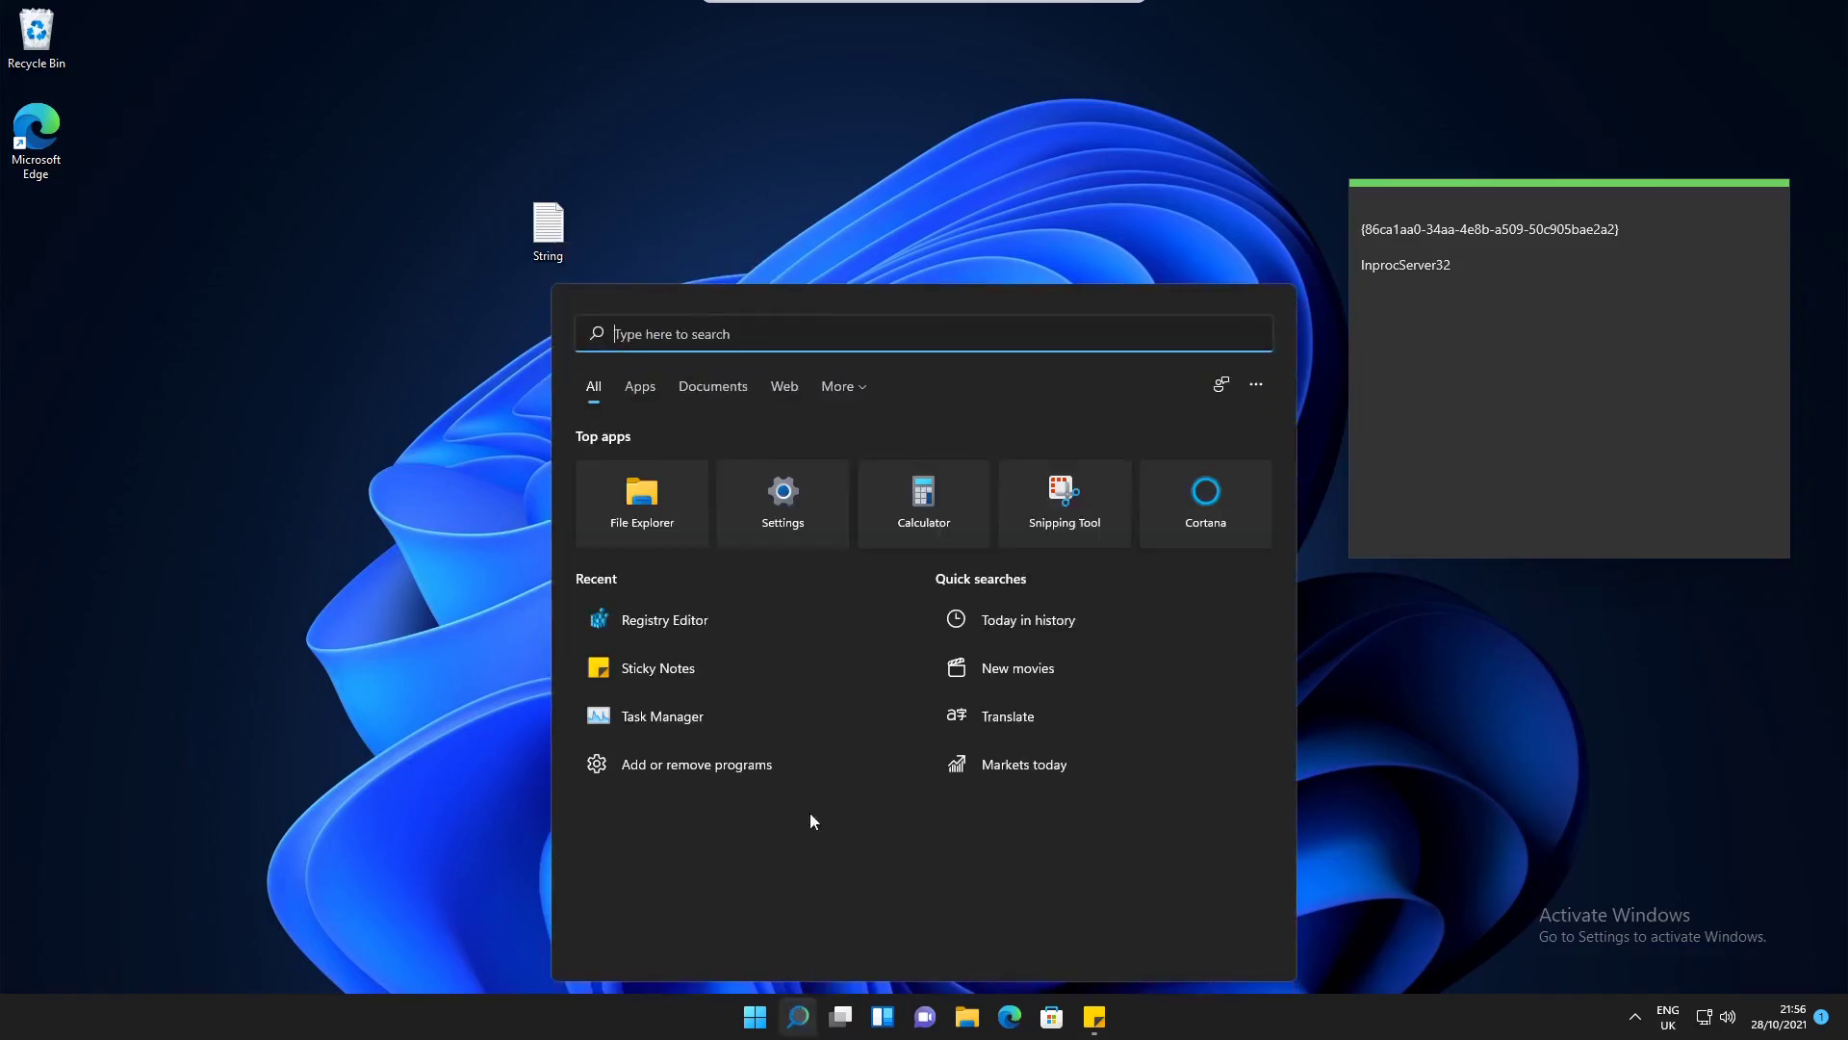
type("r")
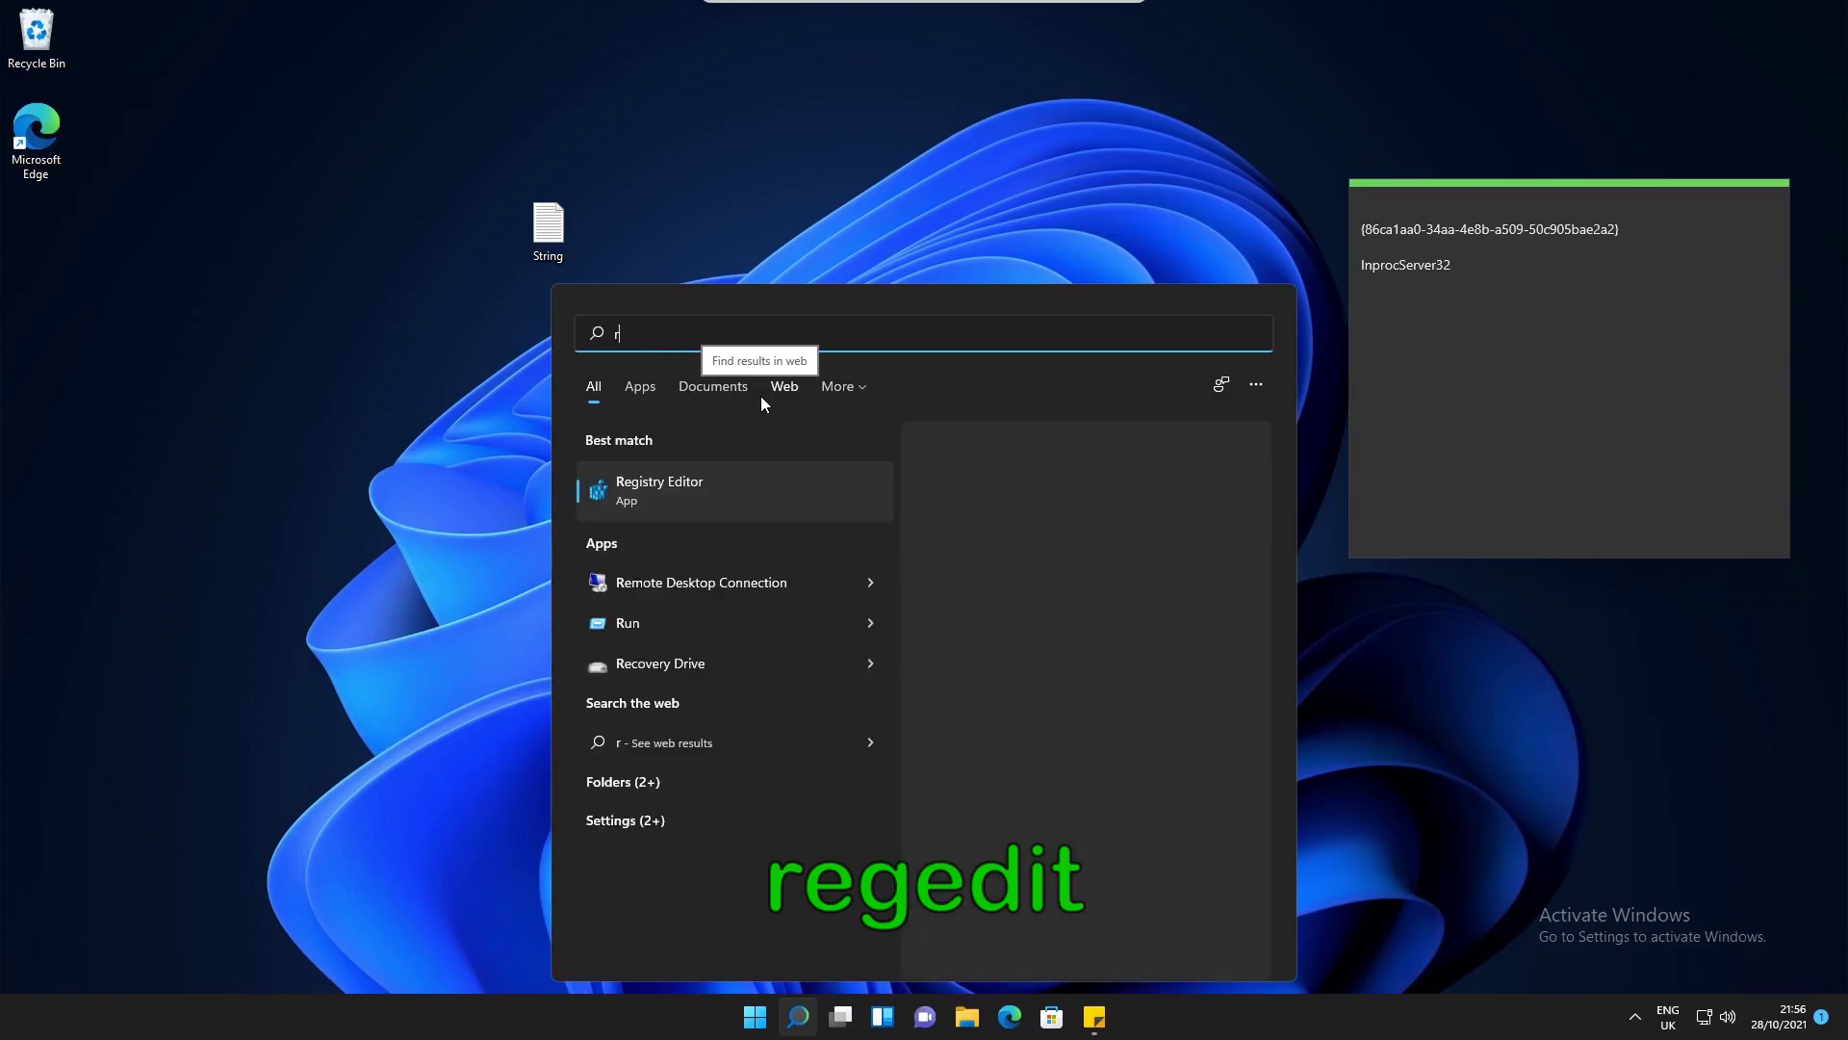
type("eged")
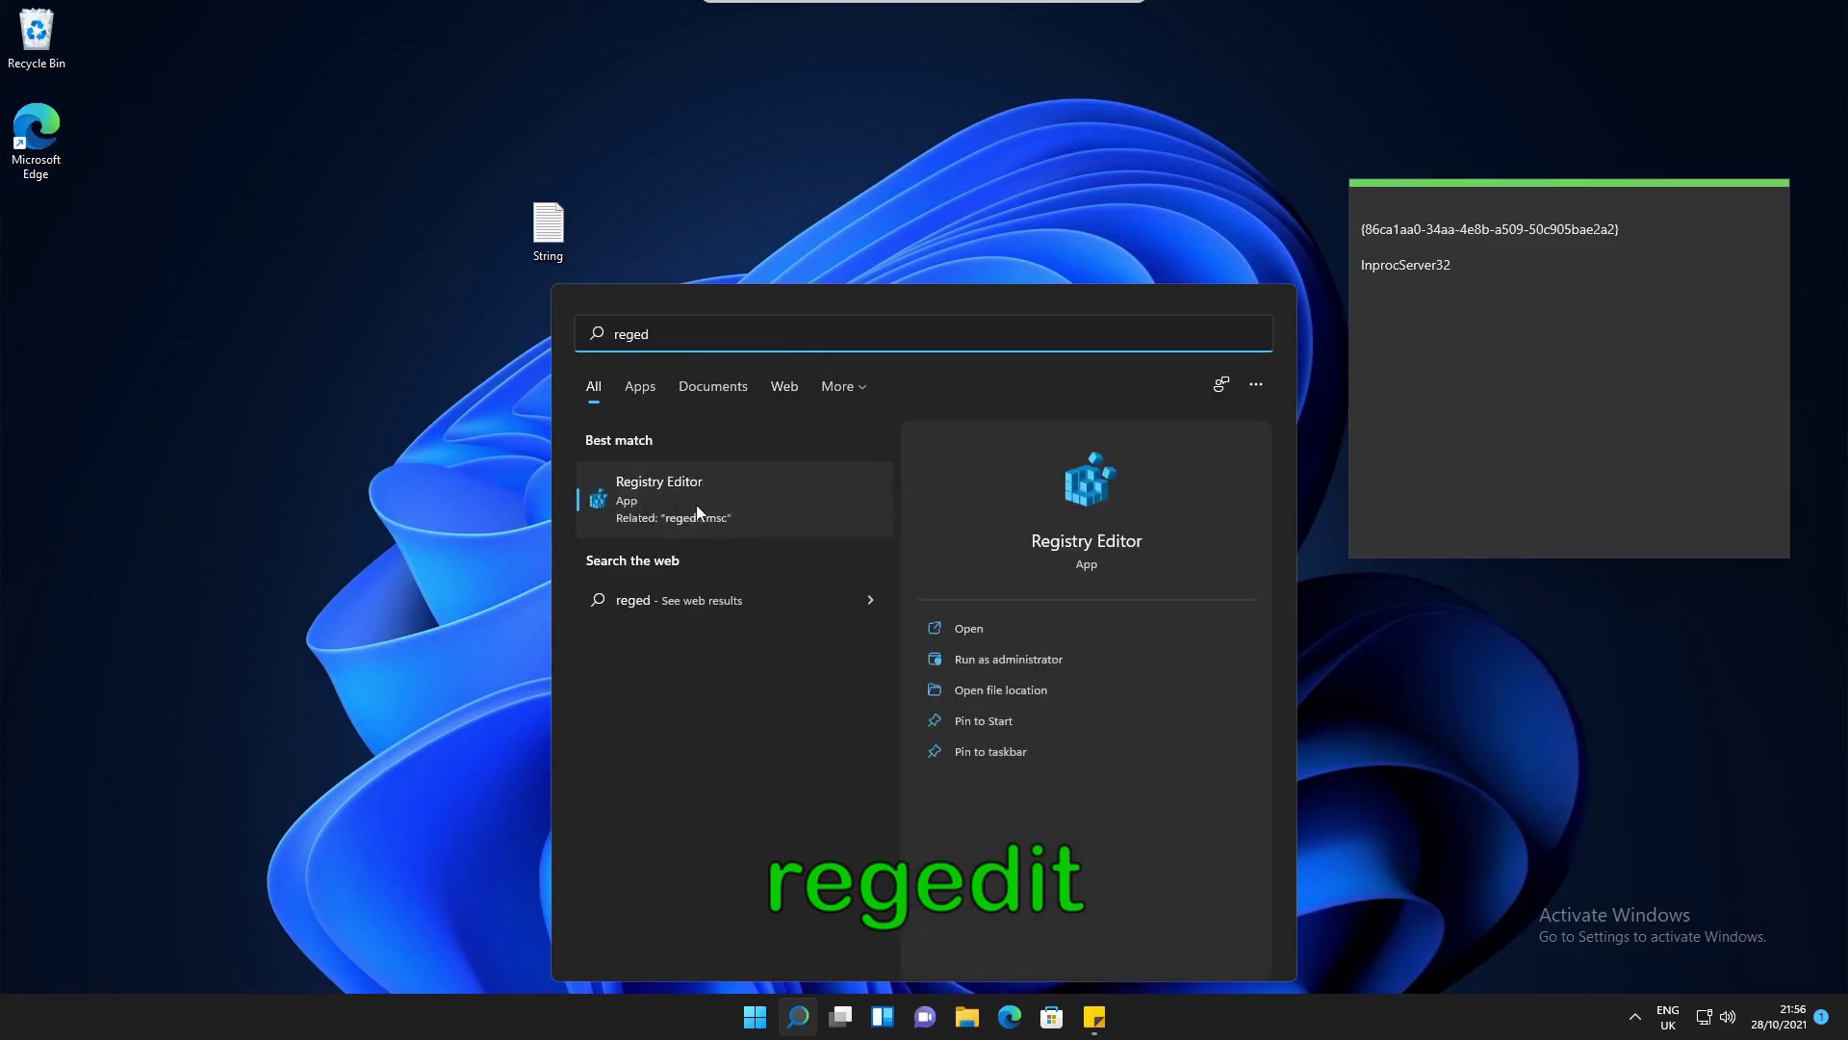
left_click(731, 504)
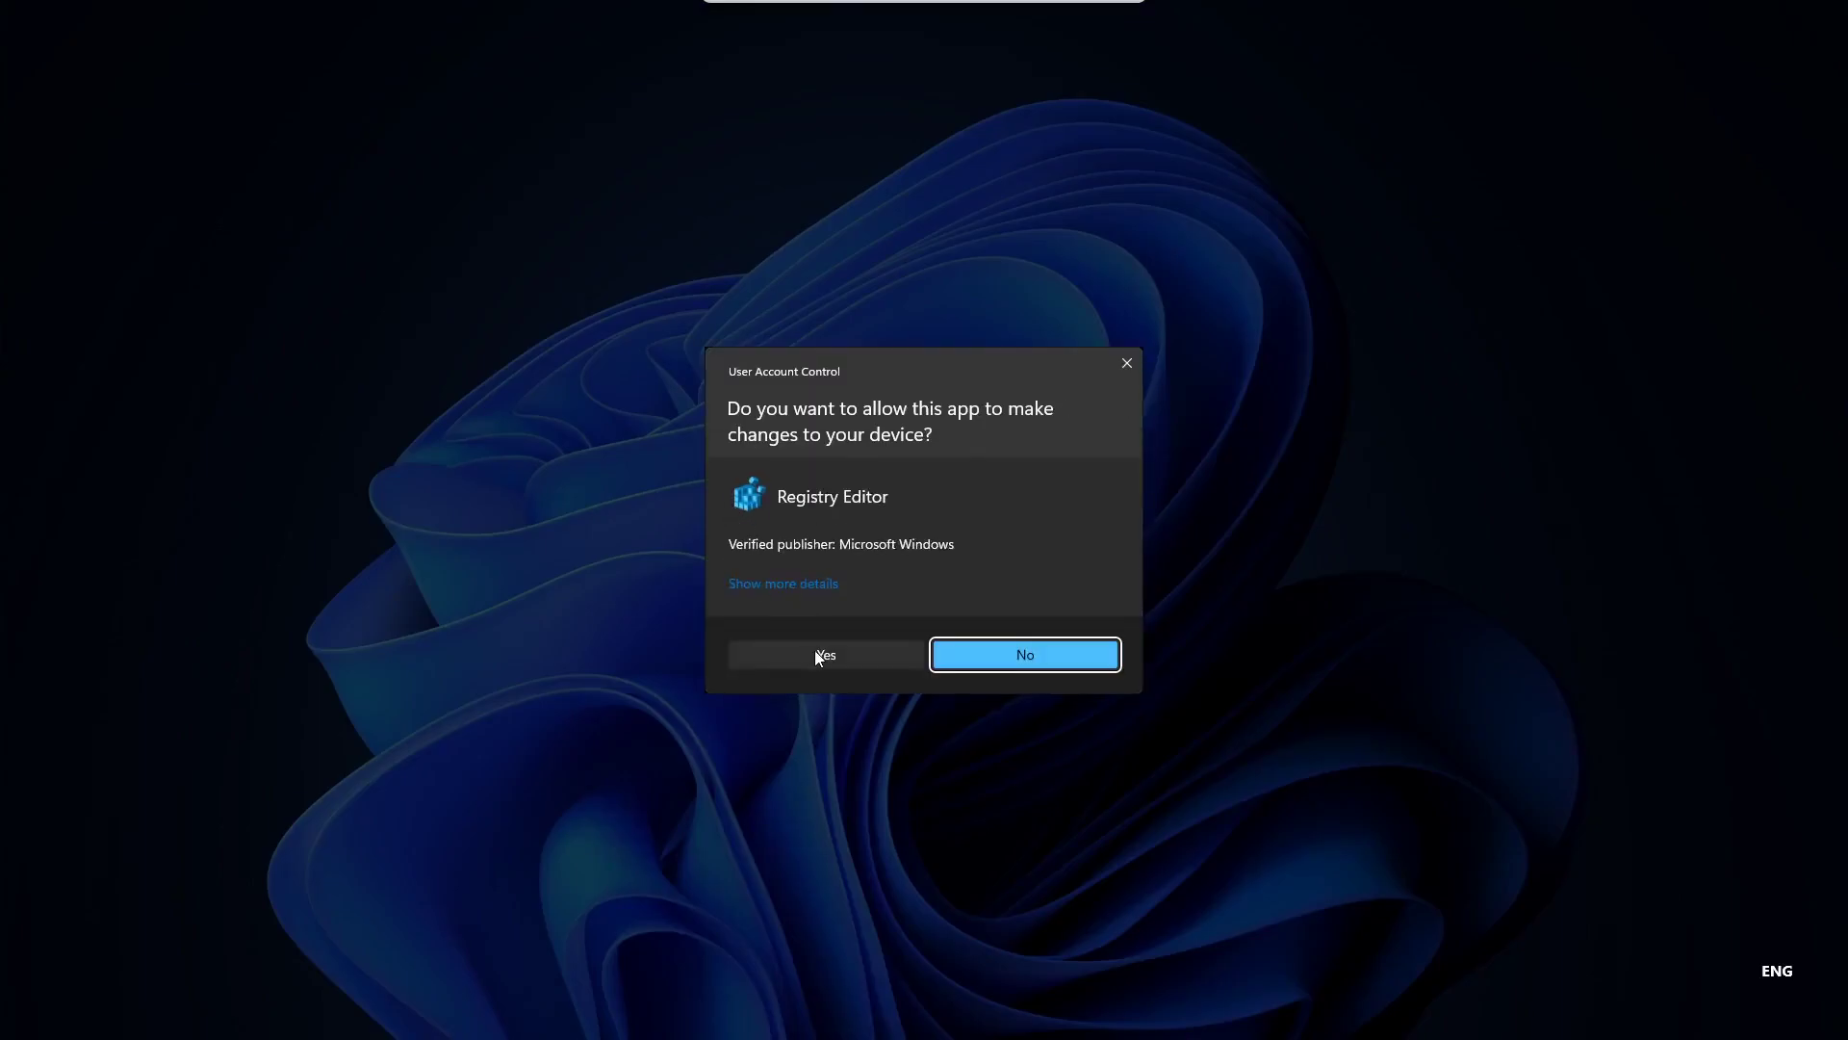
left_click(825, 655)
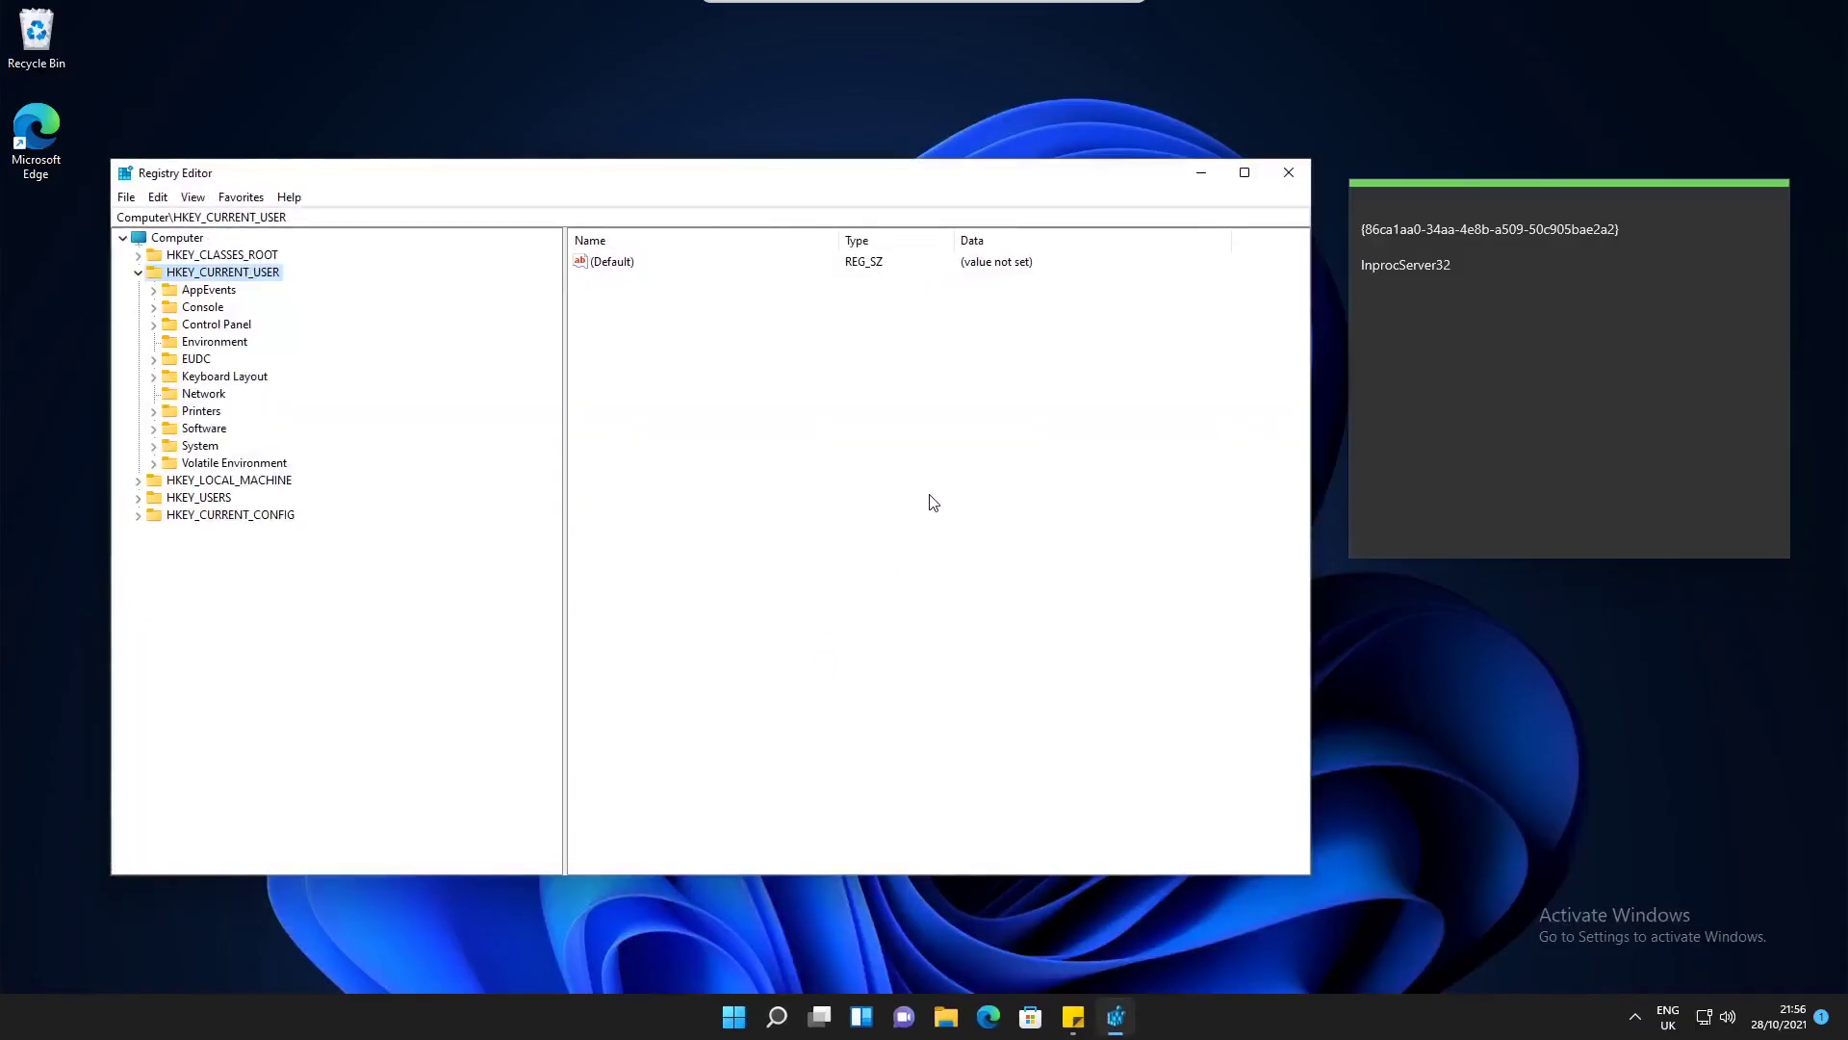
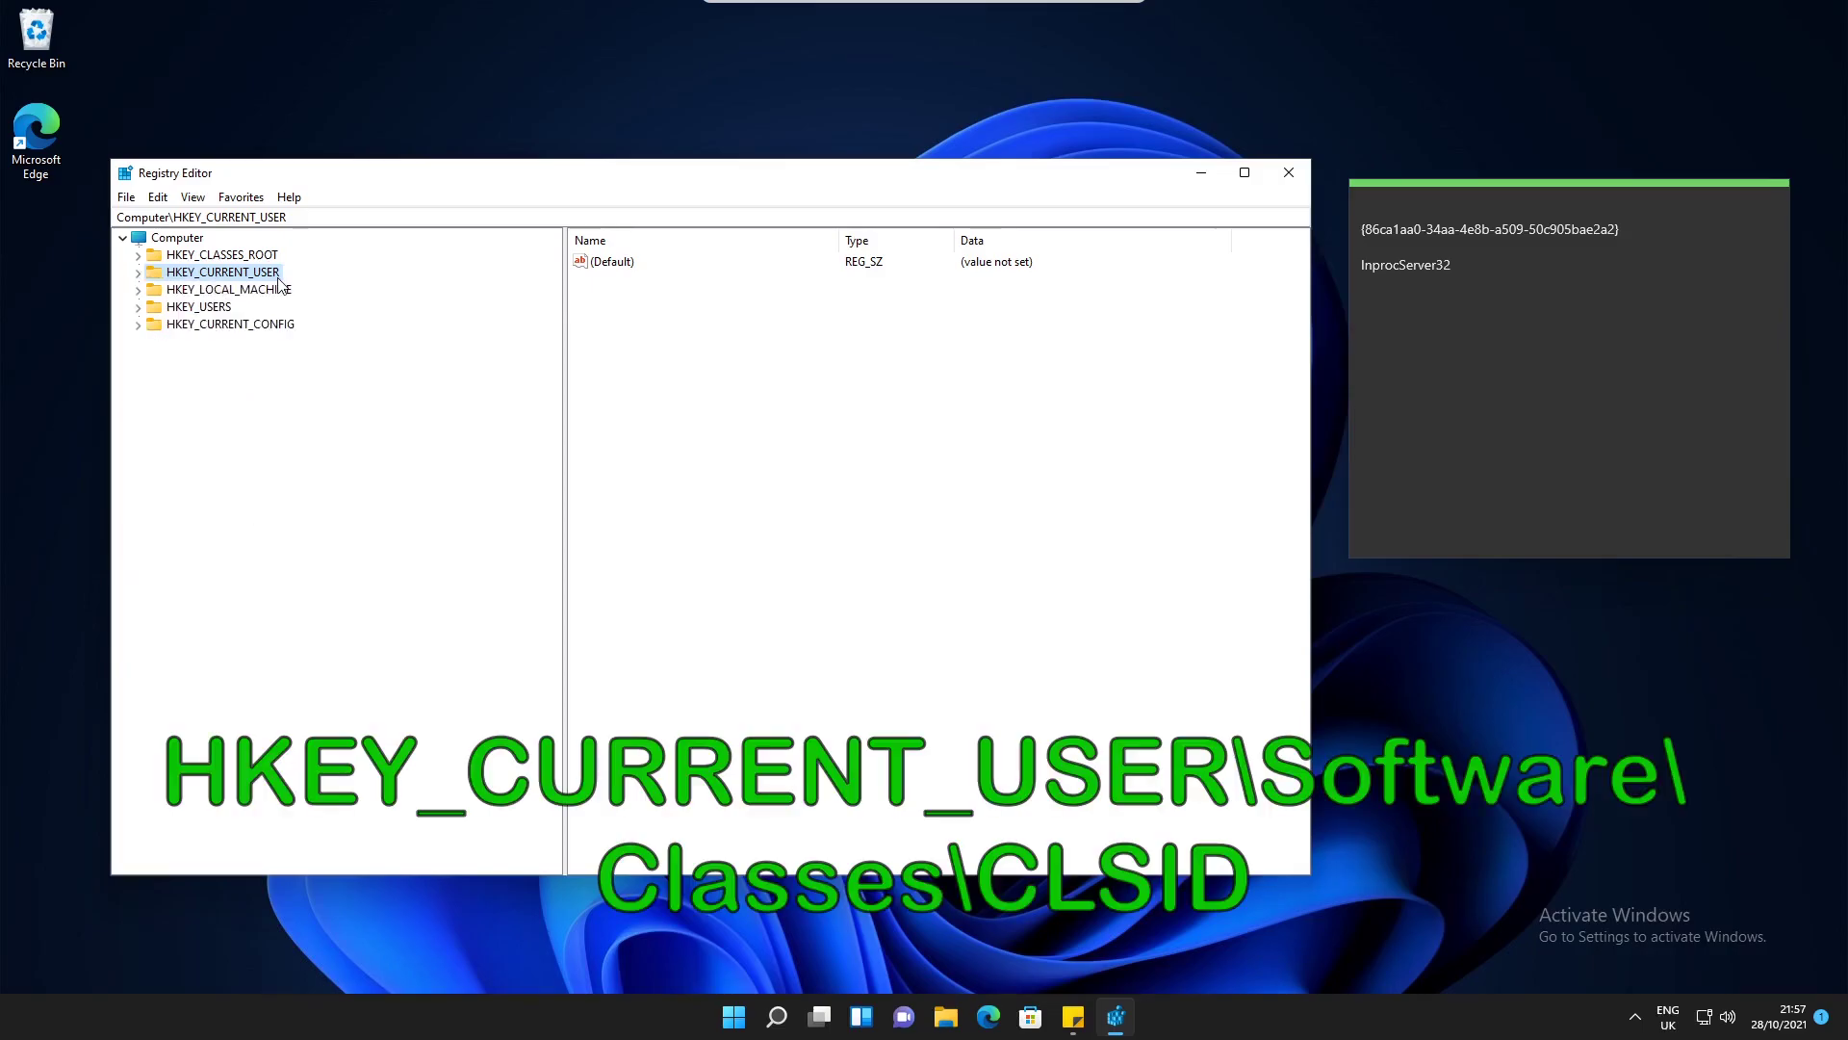
- Navigate to the registry key HKEY_CURRENT_USER\Software\Classes\CLSID and expand its subkeys
left_click(139, 274)
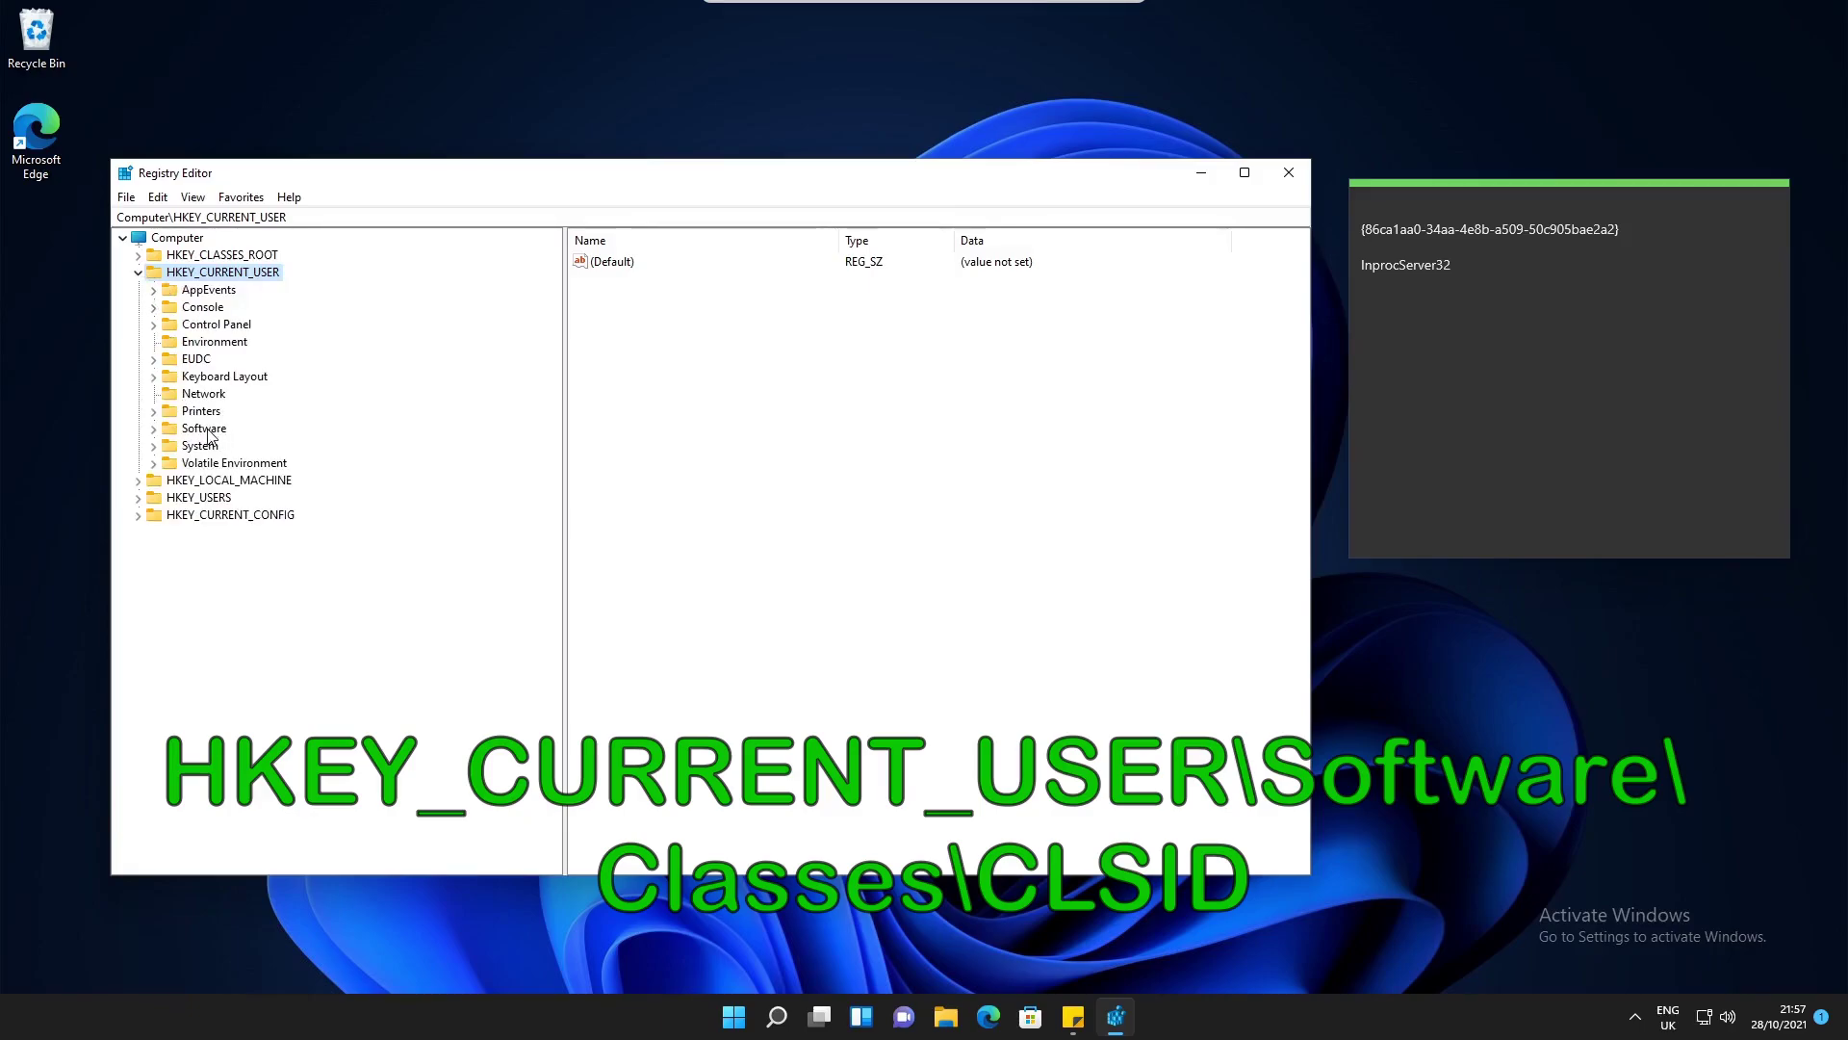
left_click(155, 429)
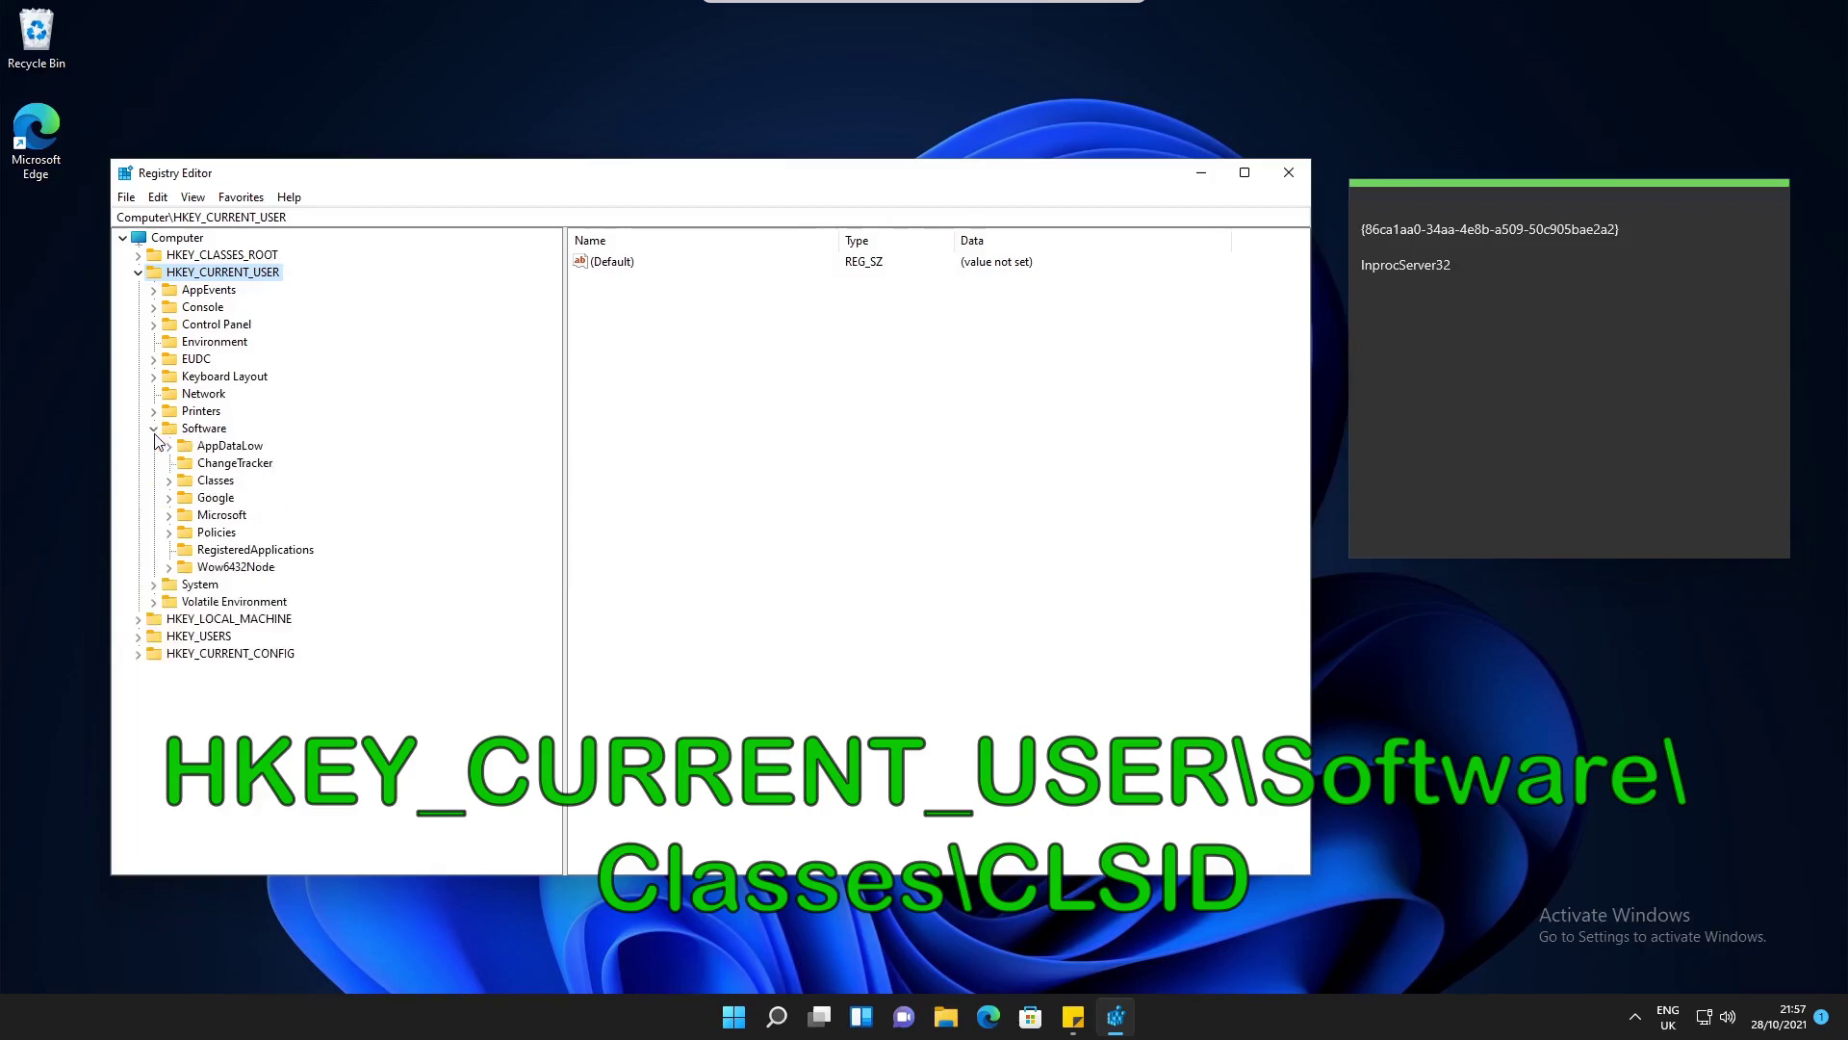
left_click(171, 480)
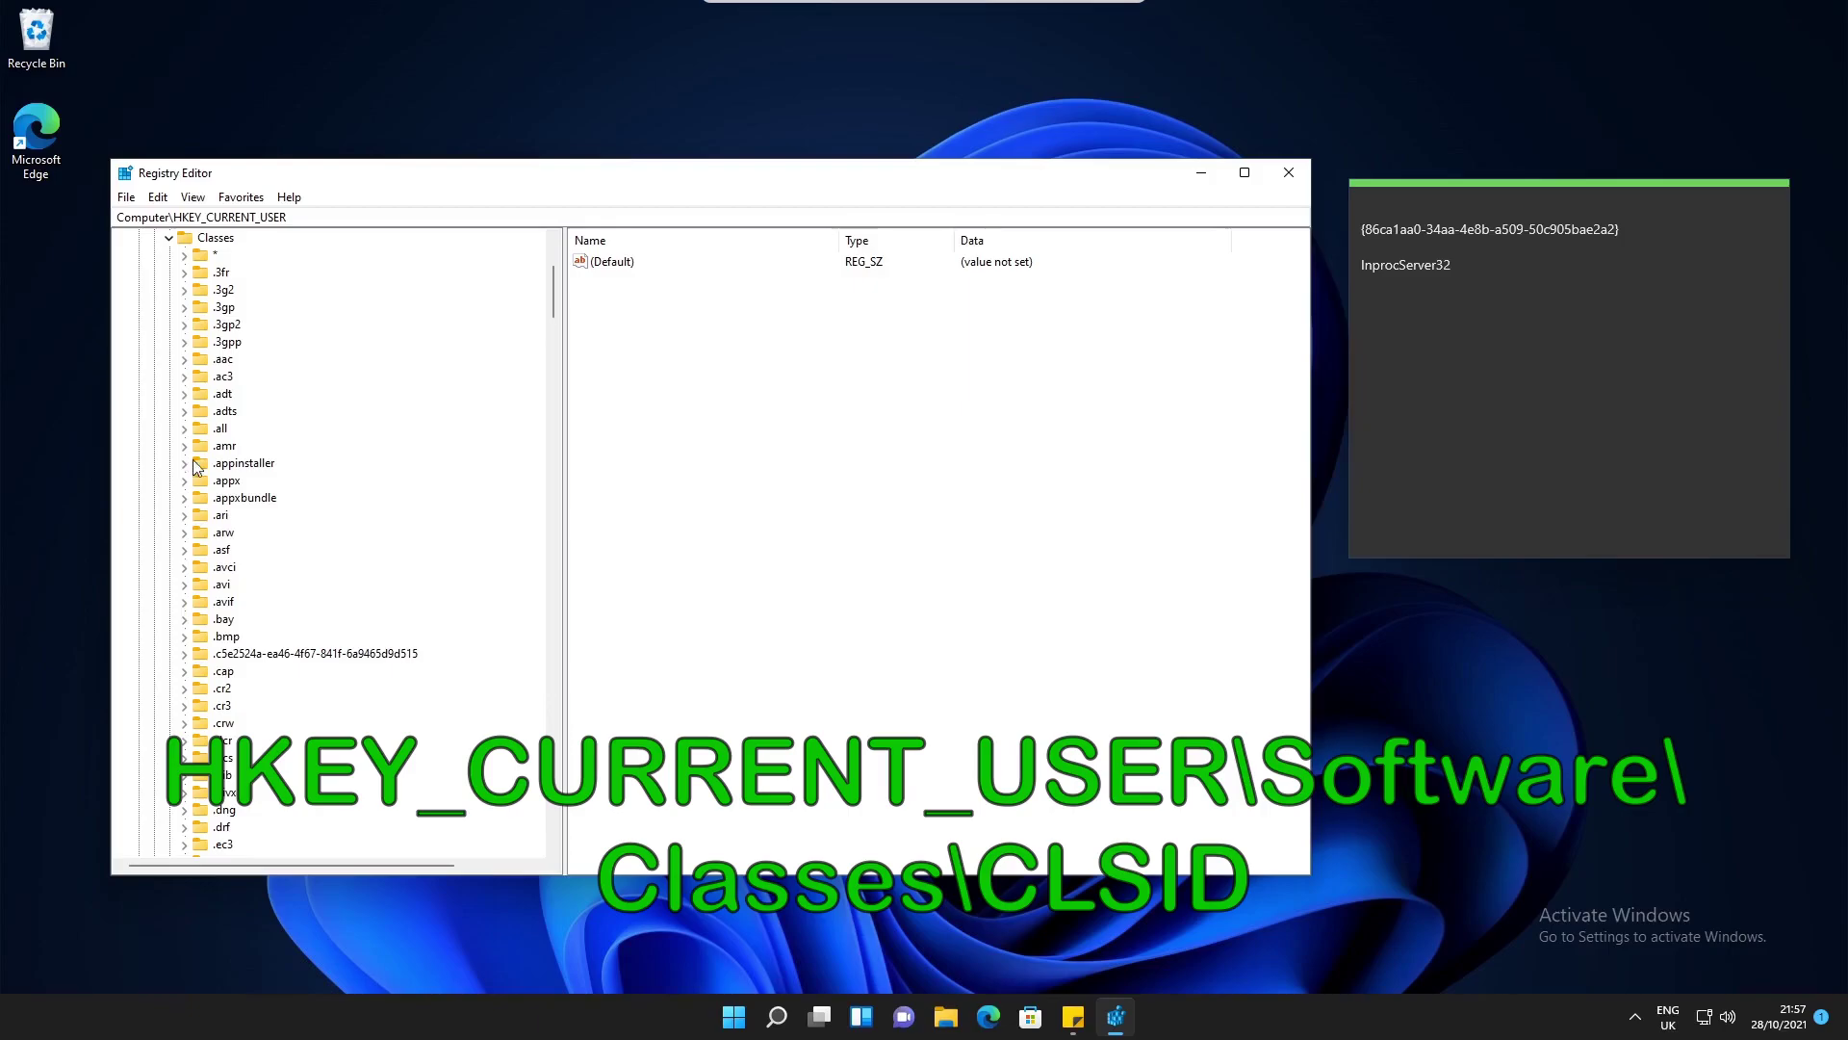
left_click_drag(554, 299, 556, 674)
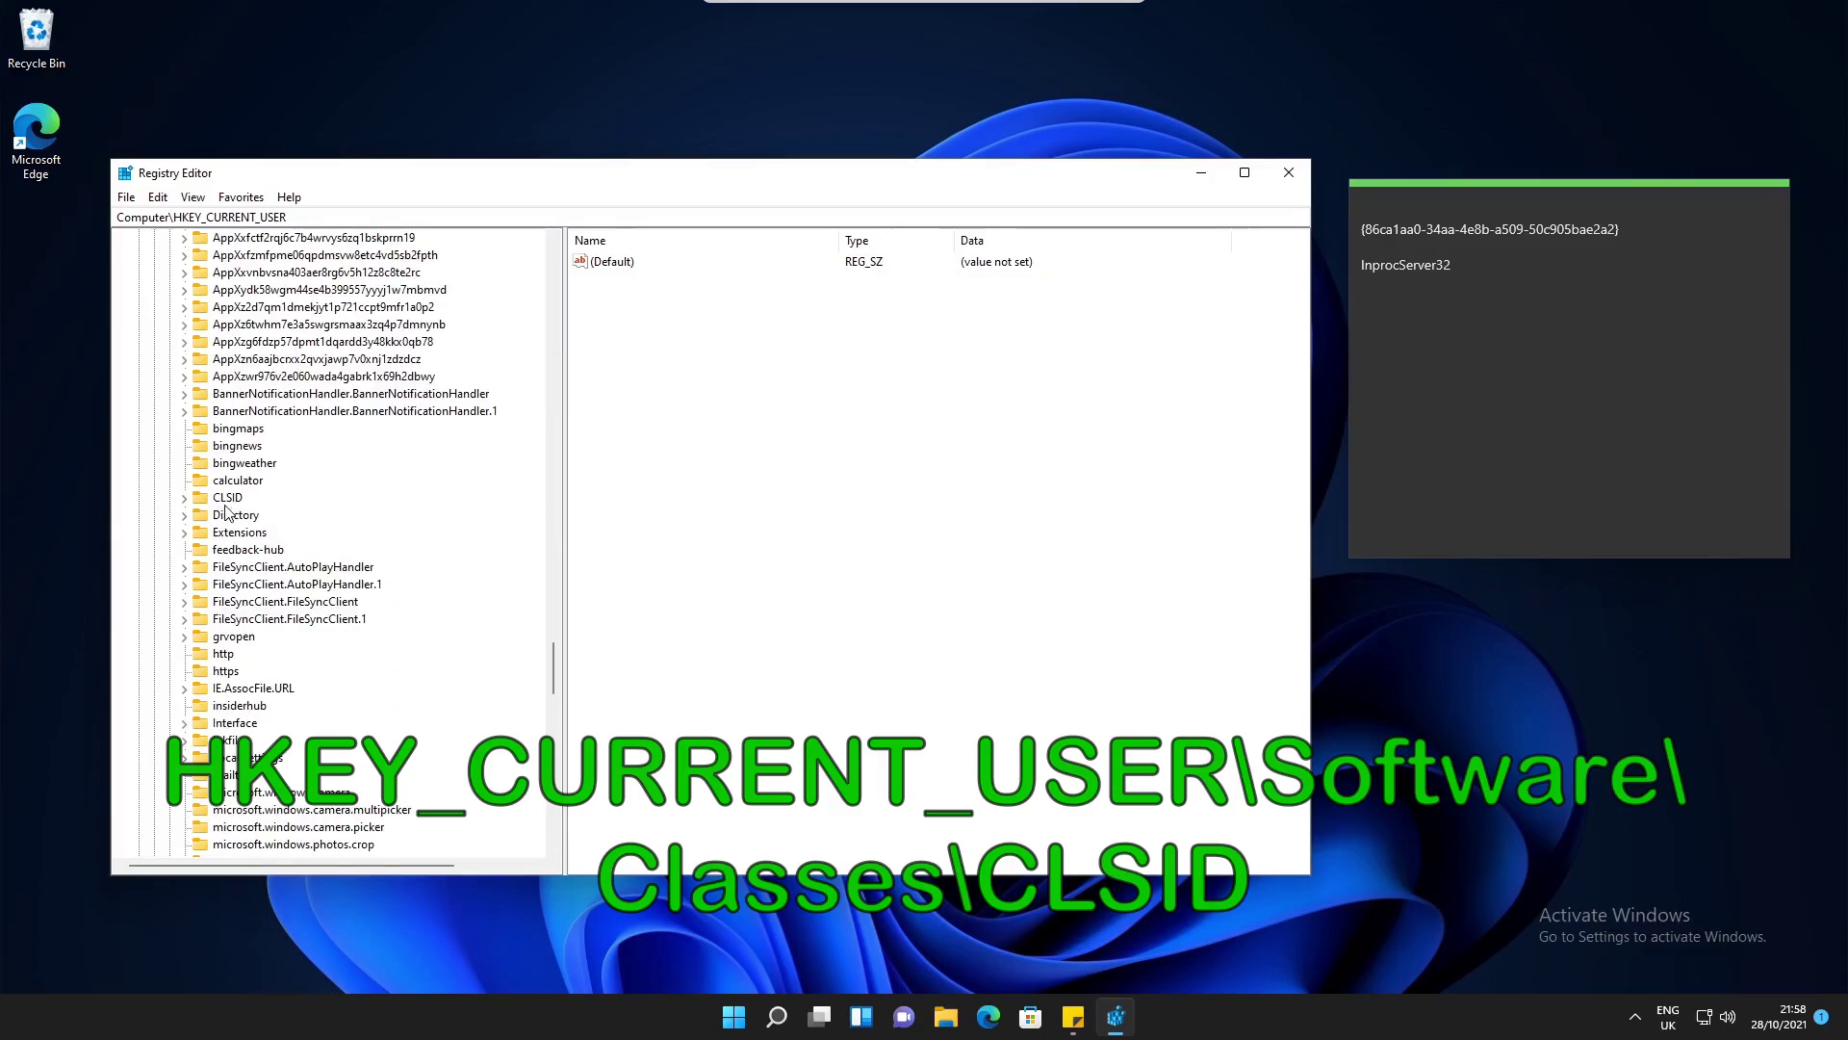
left_click(239, 498)
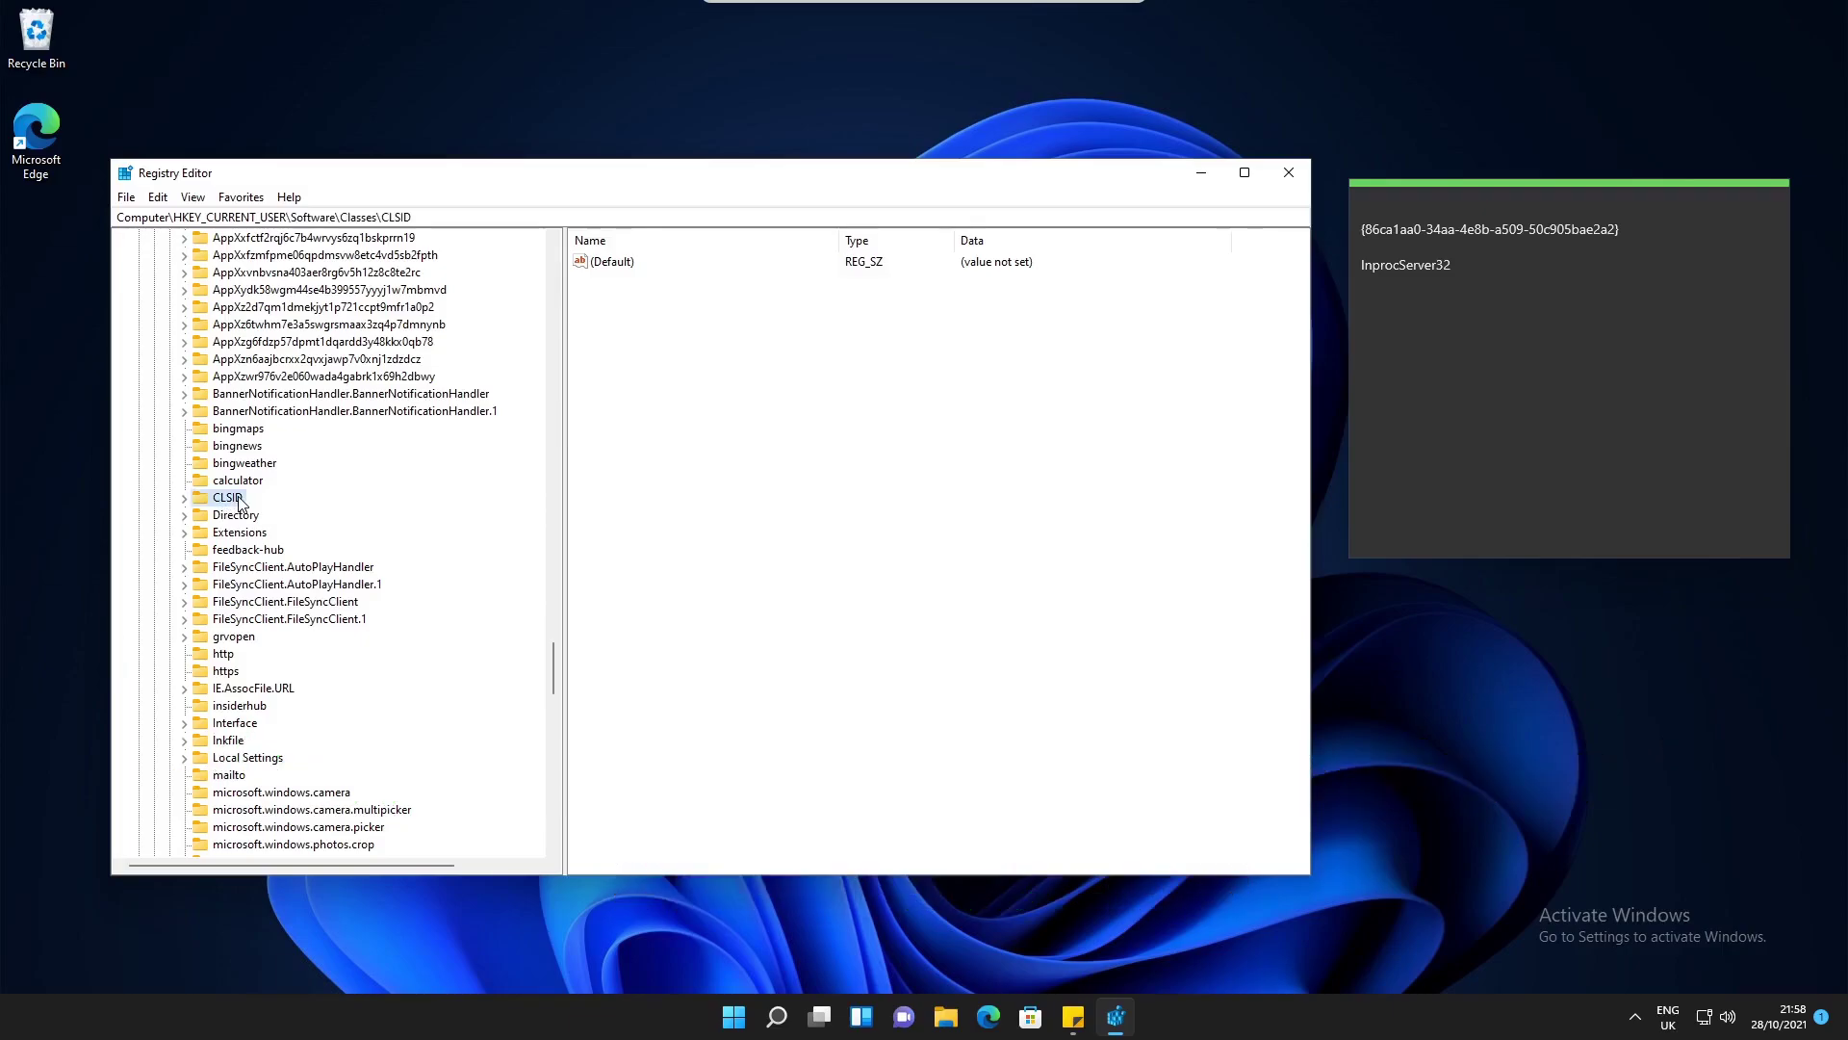
left_click(185, 499)
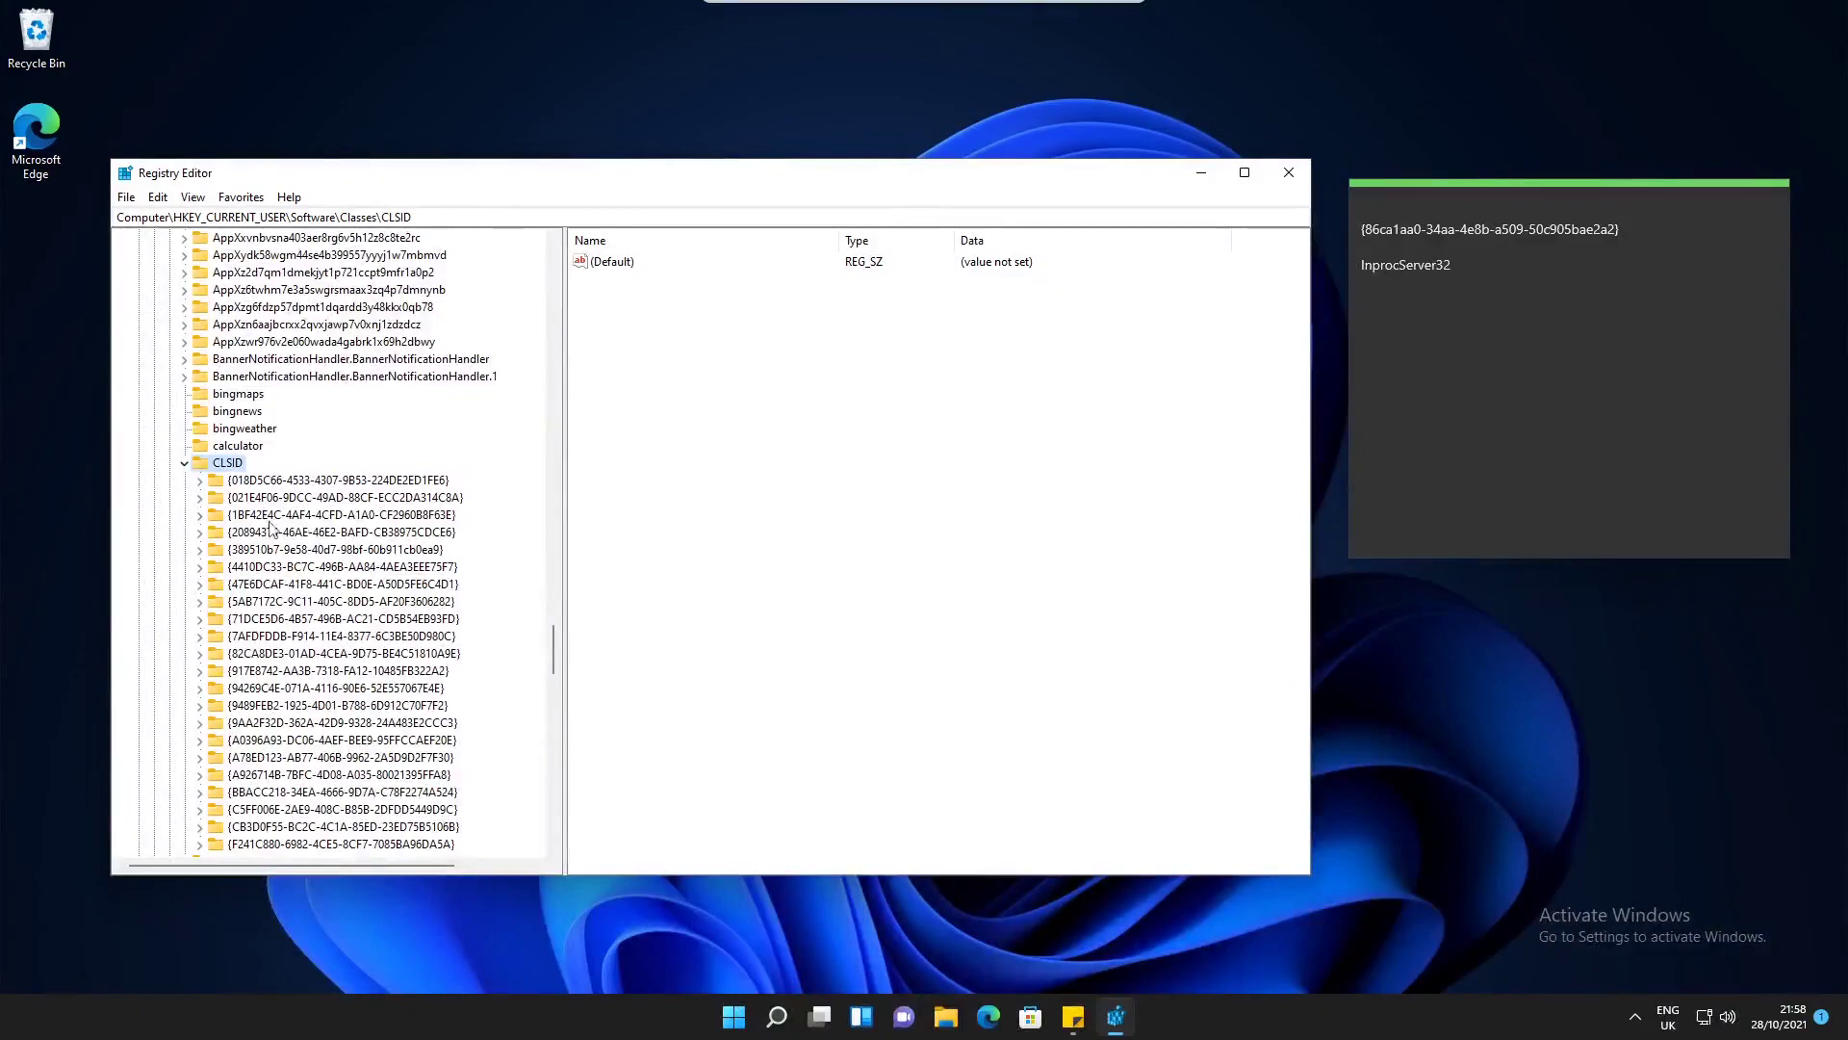
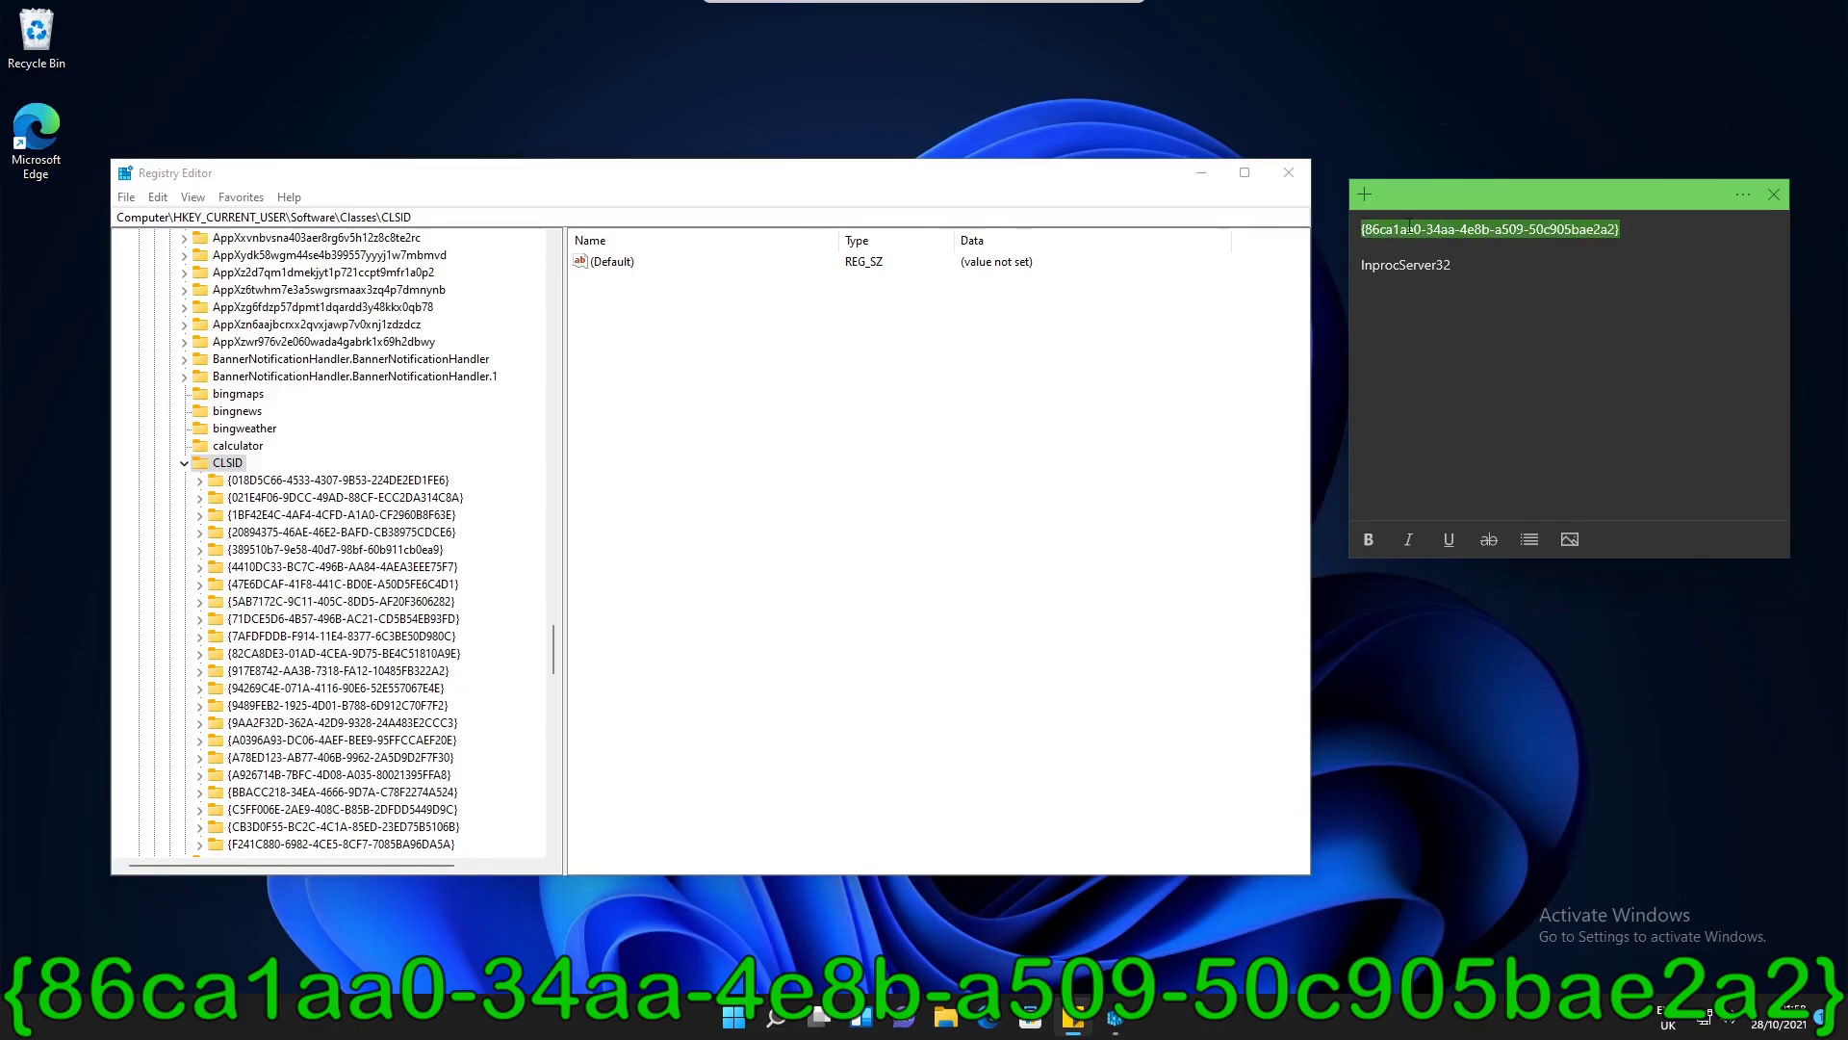
- Copy {86ca1aa0-34aa-4e8b-a509-50c905bae2a2} from the sticky note and create a new key with that name under CLSID
right_click(1405, 230)
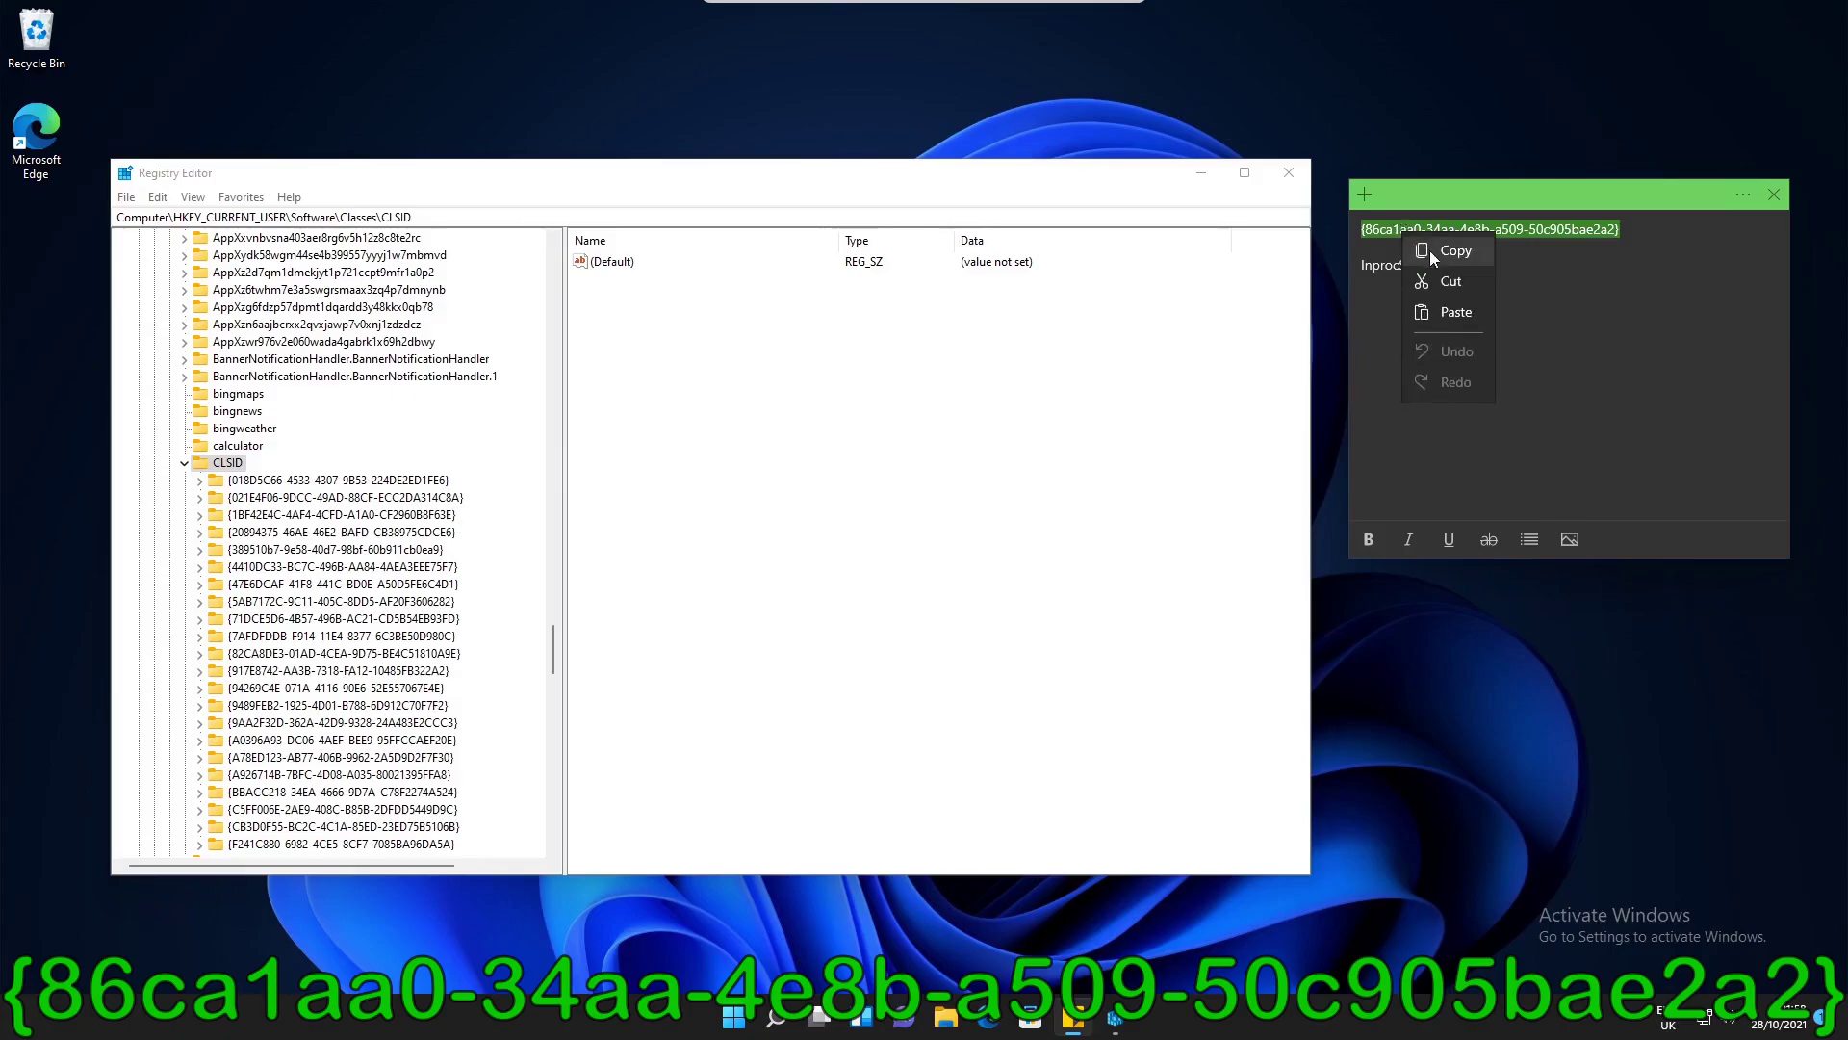
left_click(1444, 252)
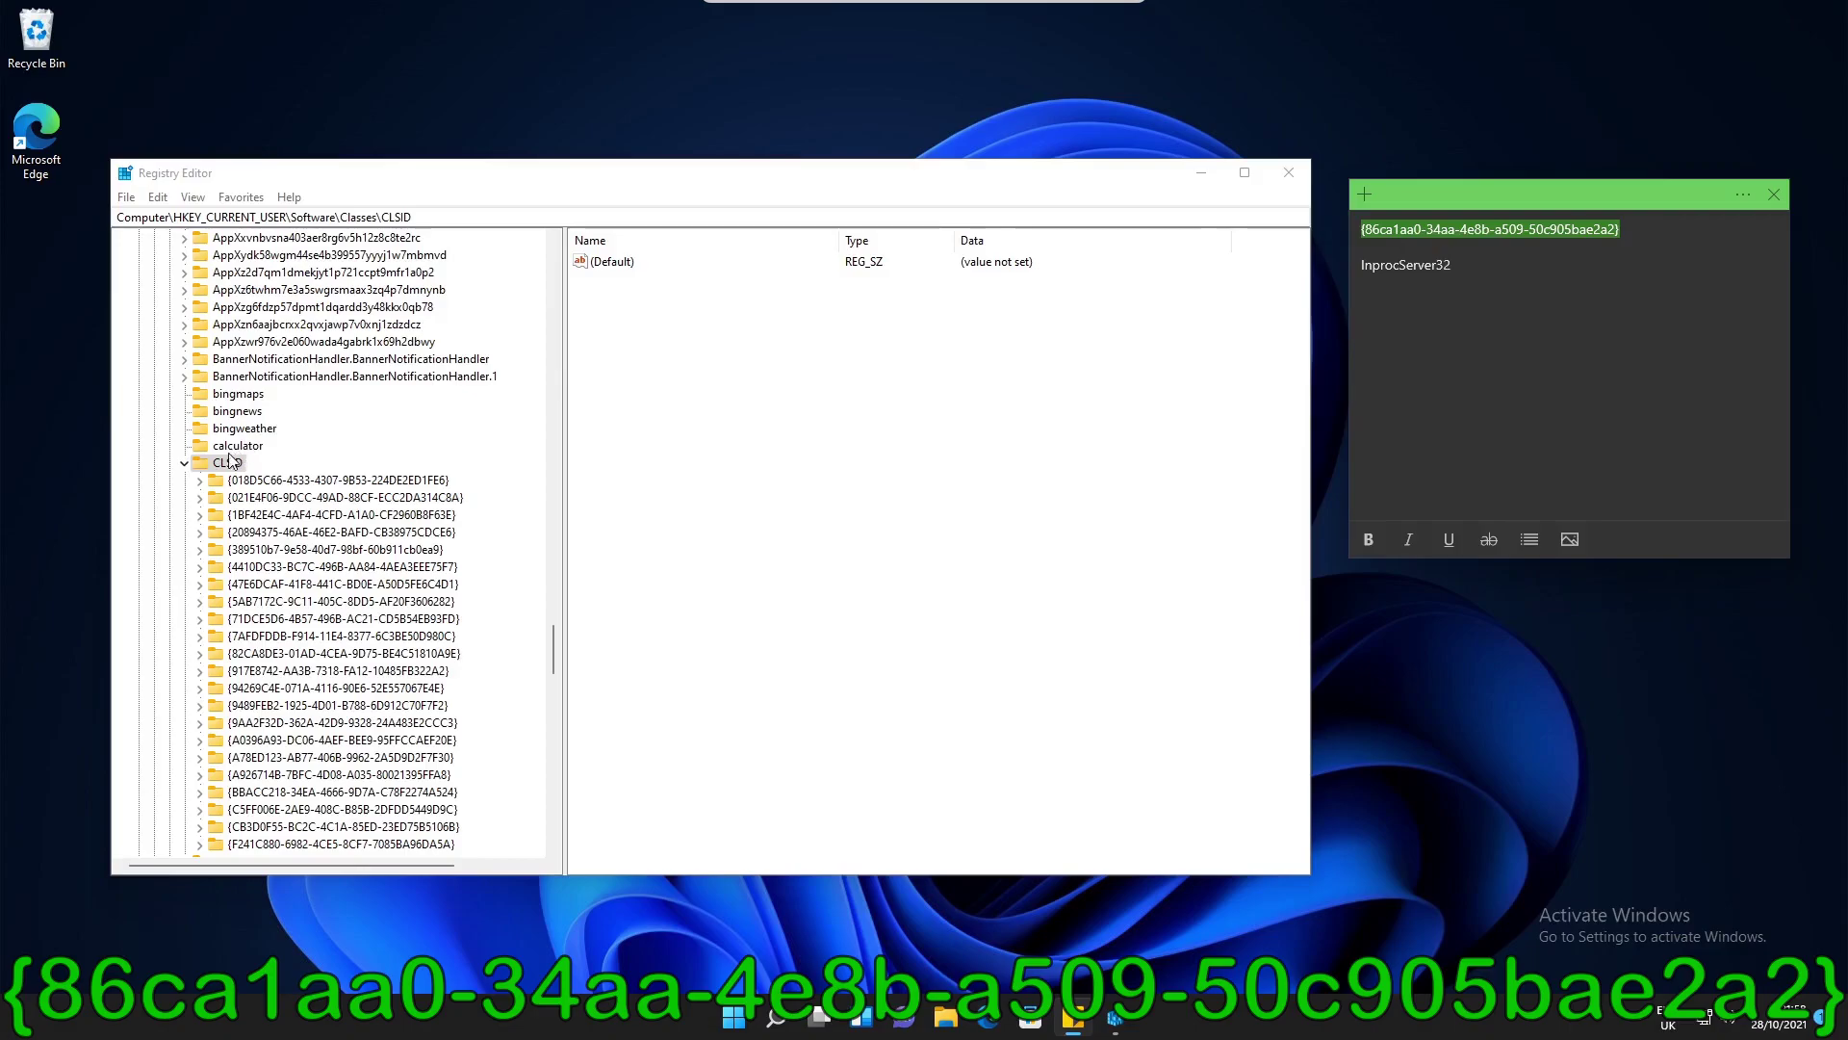
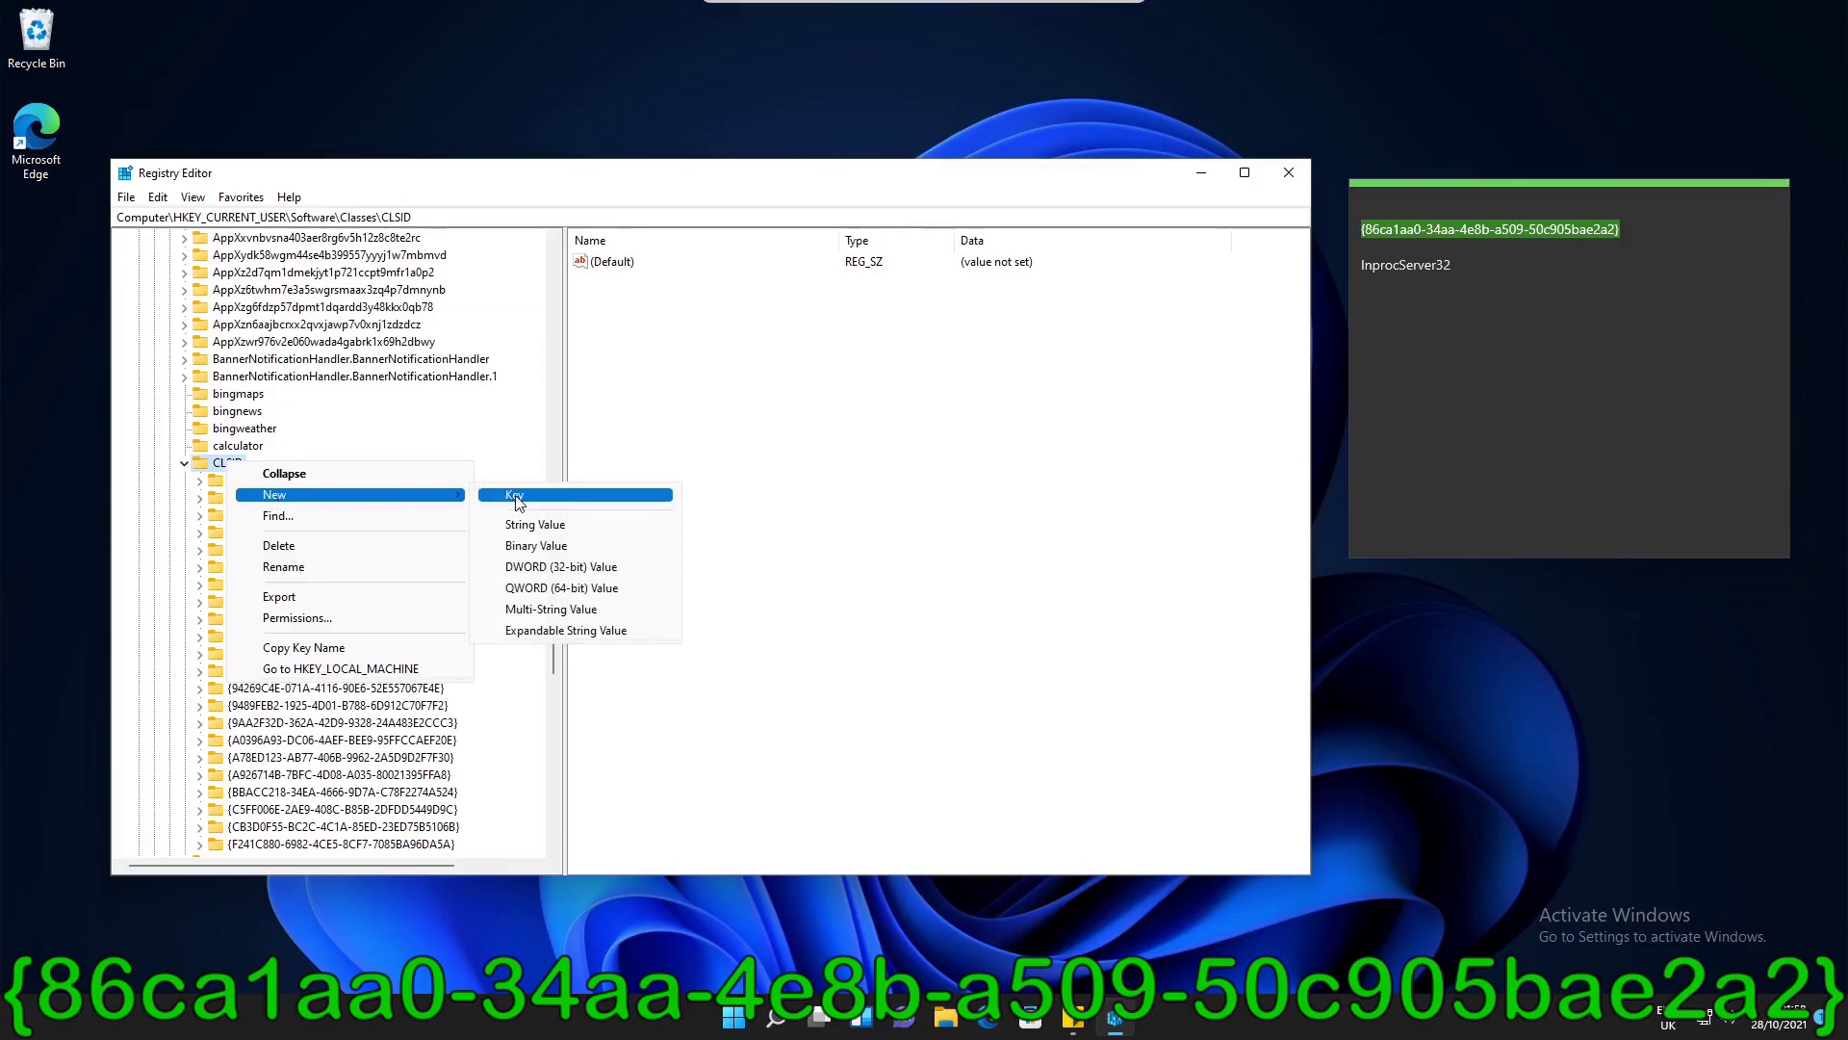
left_click(515, 496)
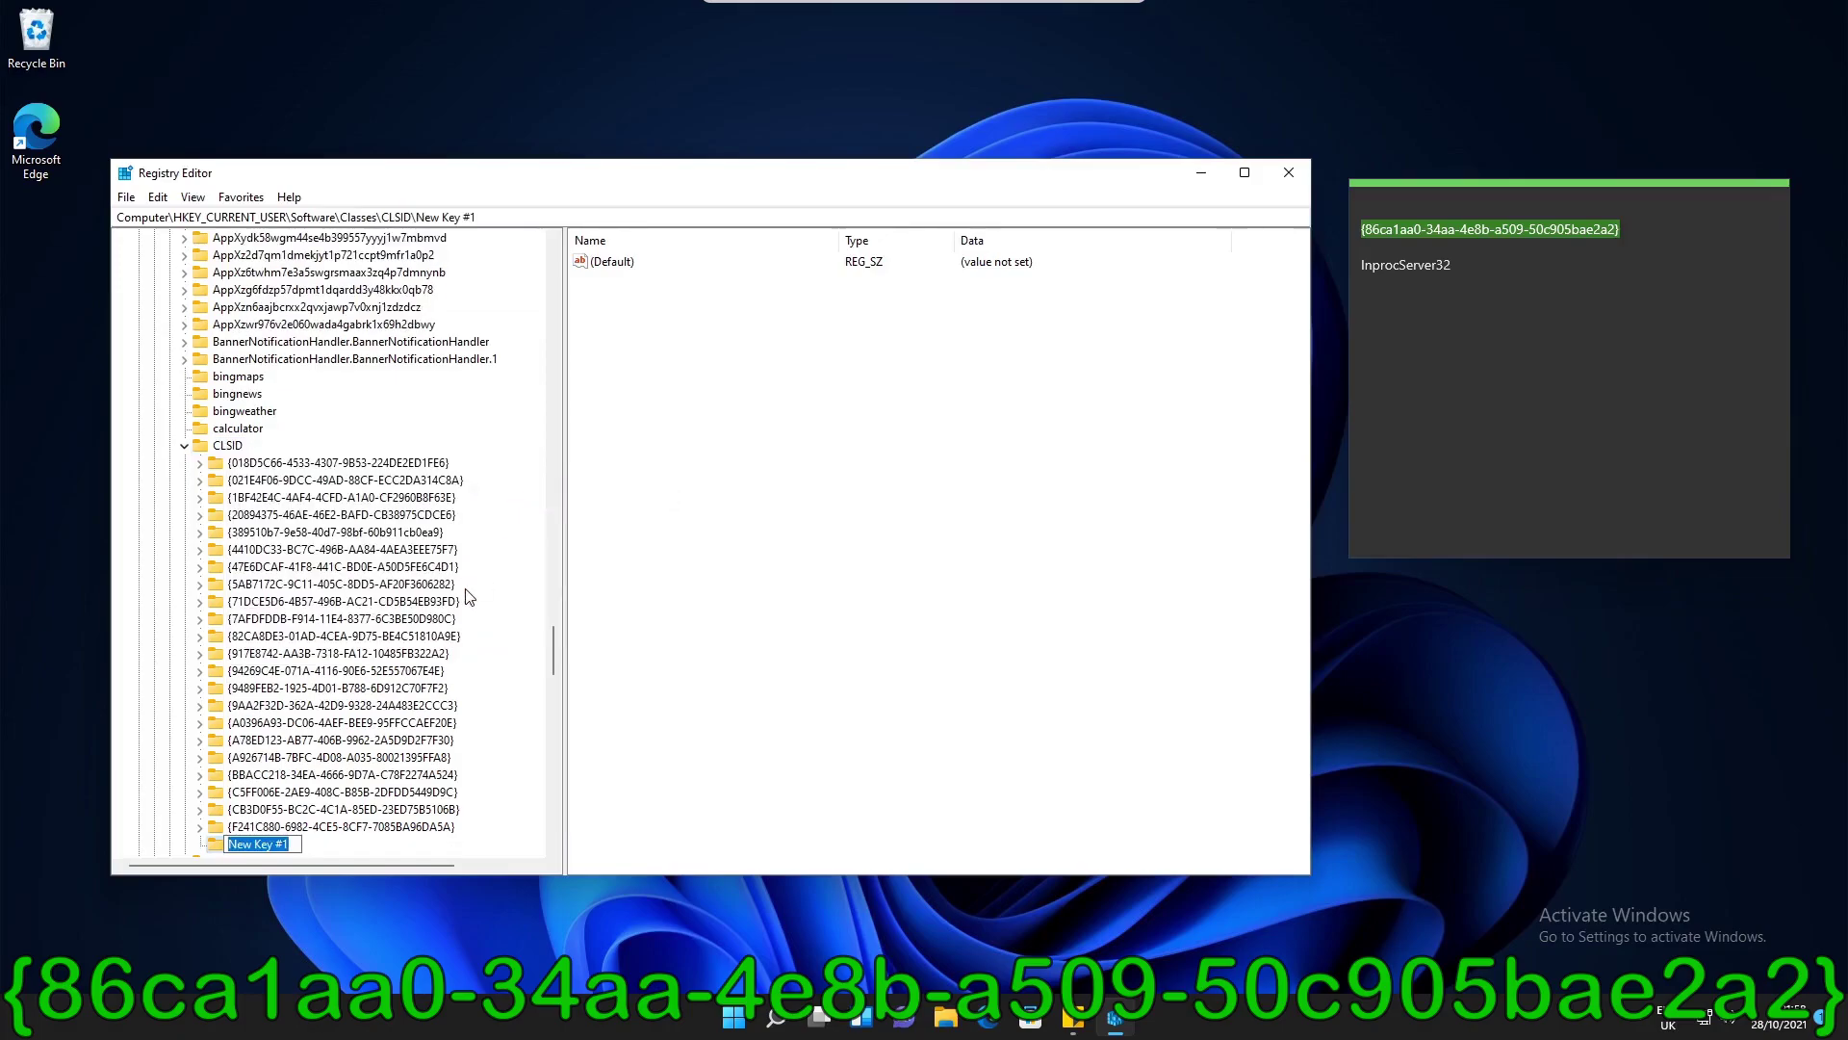
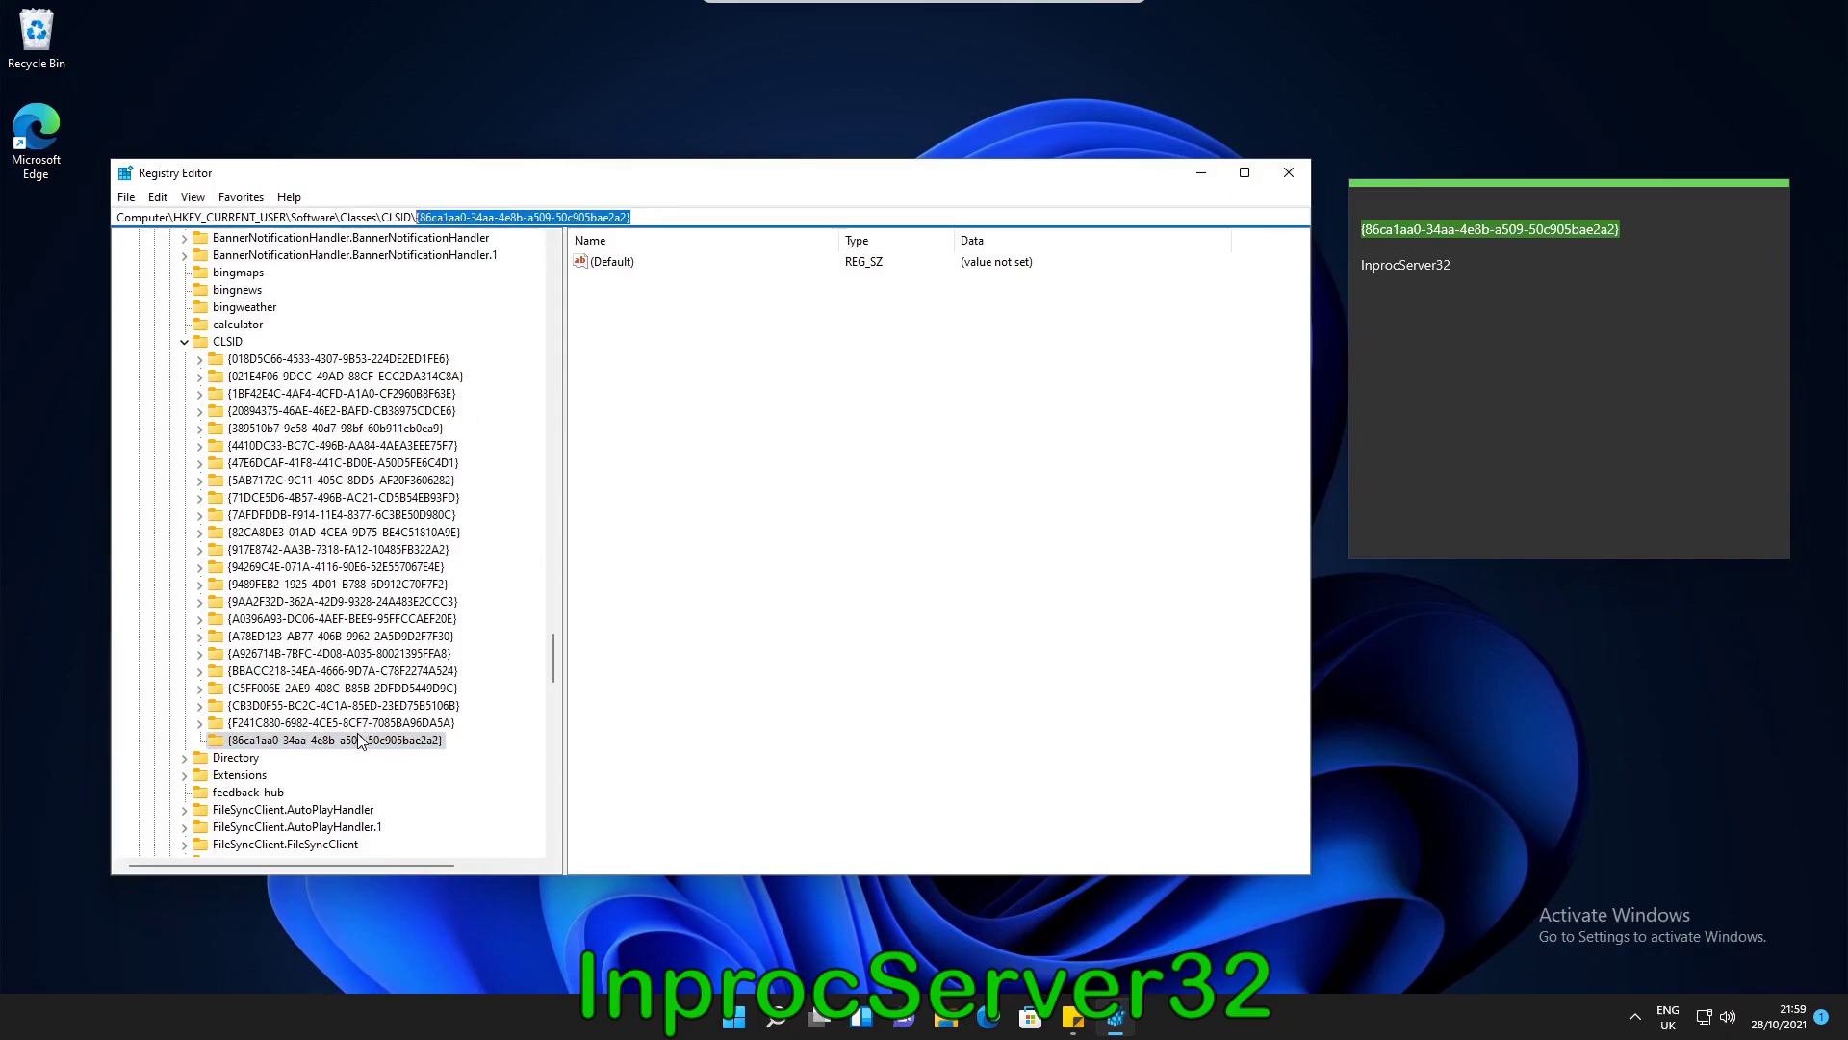
- Create a subkey named InprocServer32, as given in the sticky note, under the {86ca1aa0-34aa-4e8b-a509-50c905bae2a2} key
left_click(358, 740)
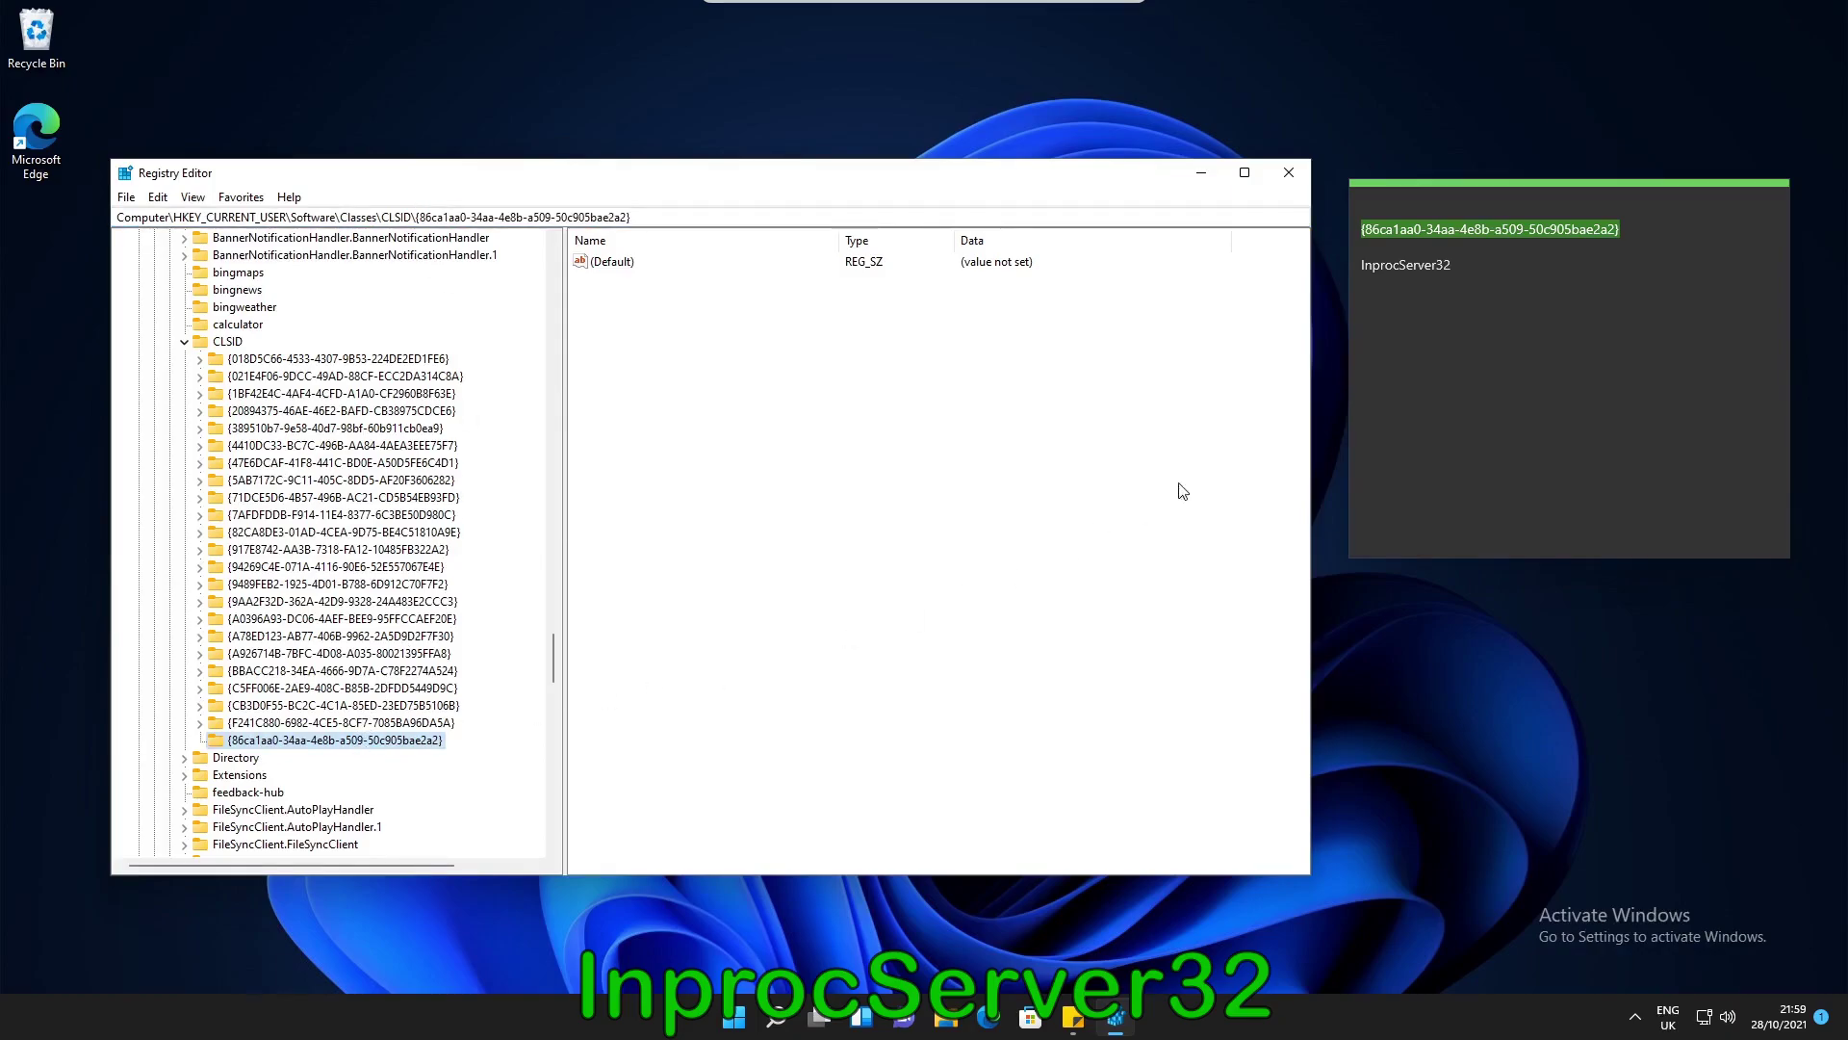
left_click(1453, 267)
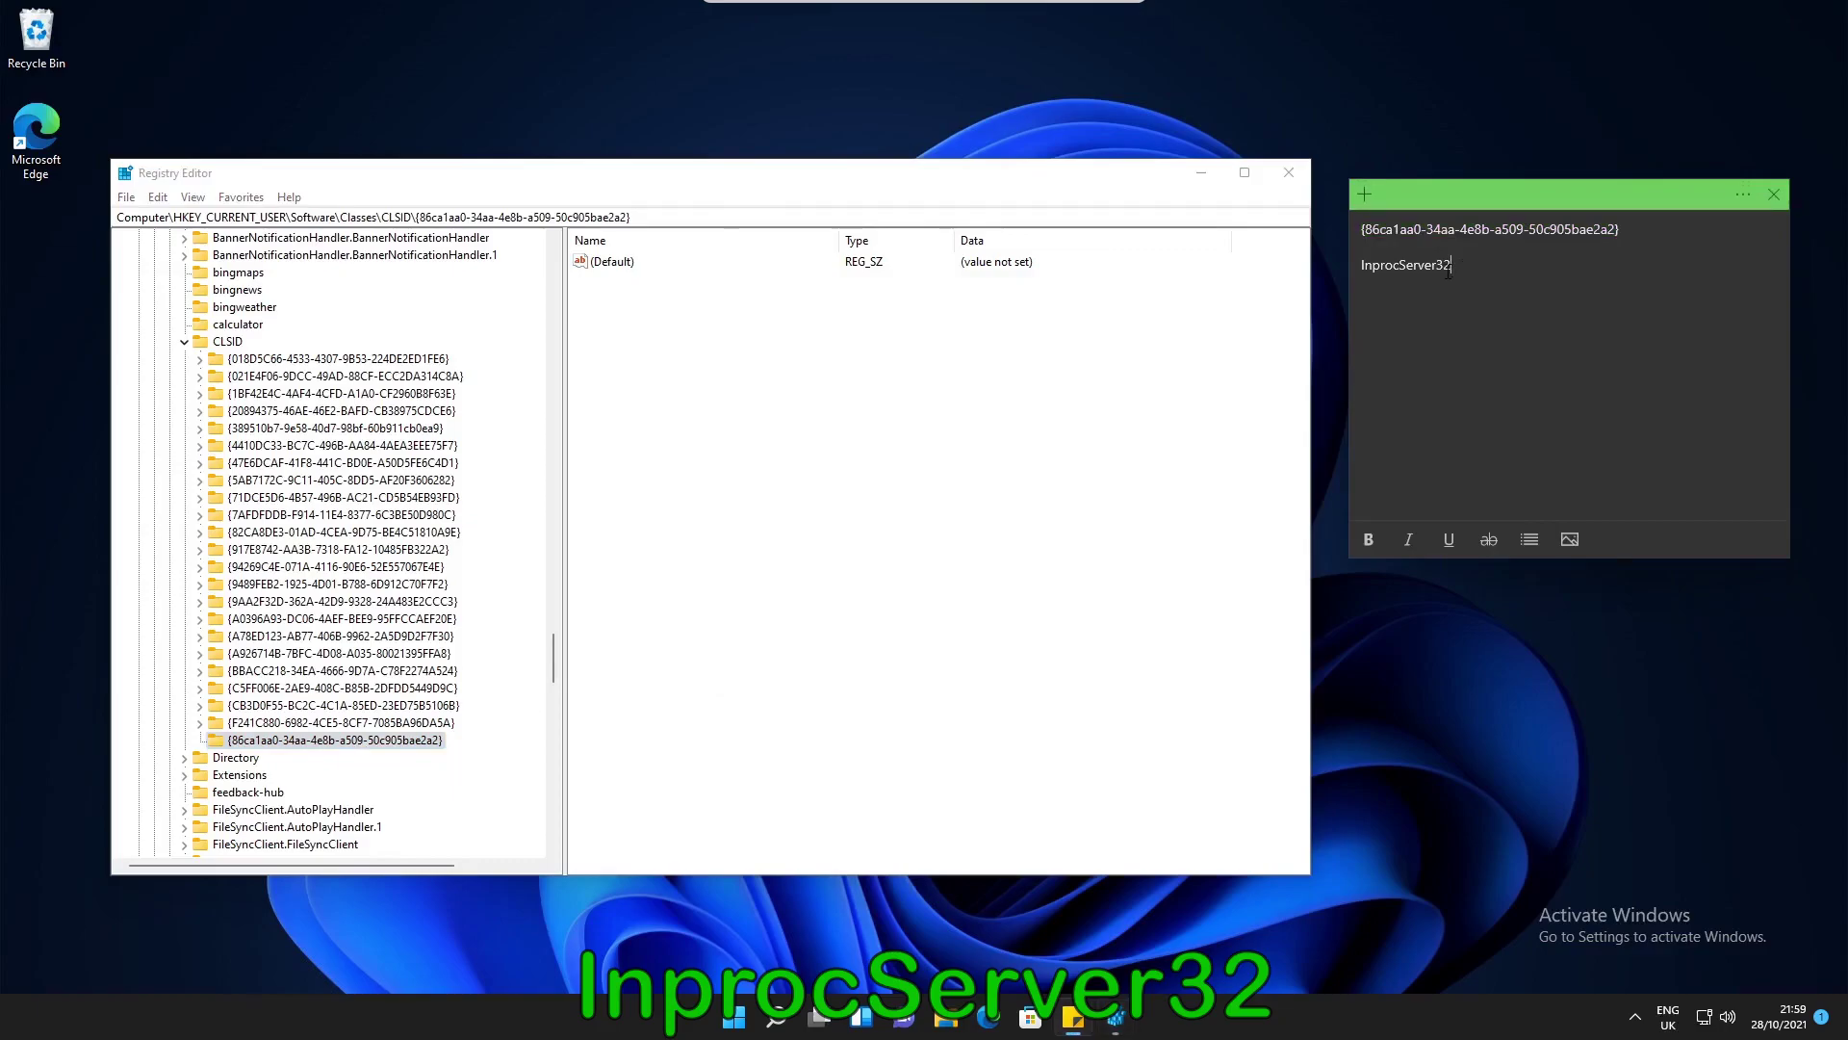
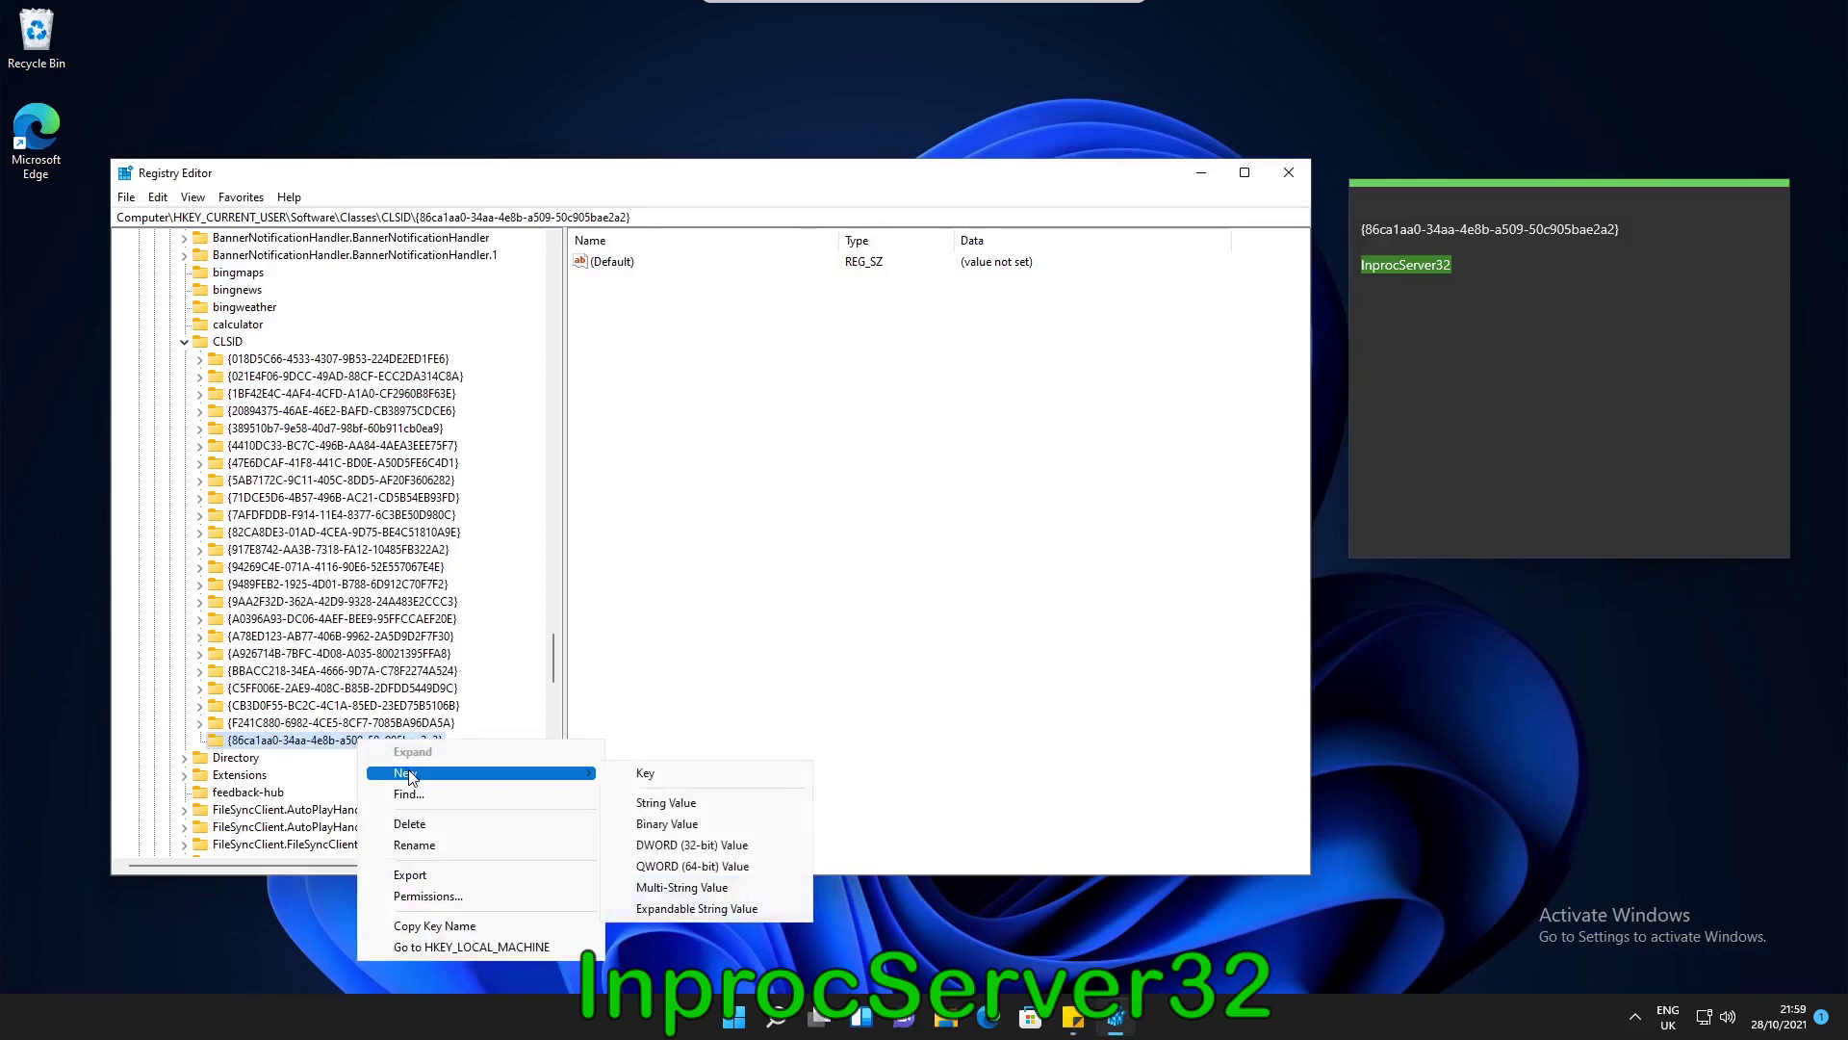
left_click(642, 774)
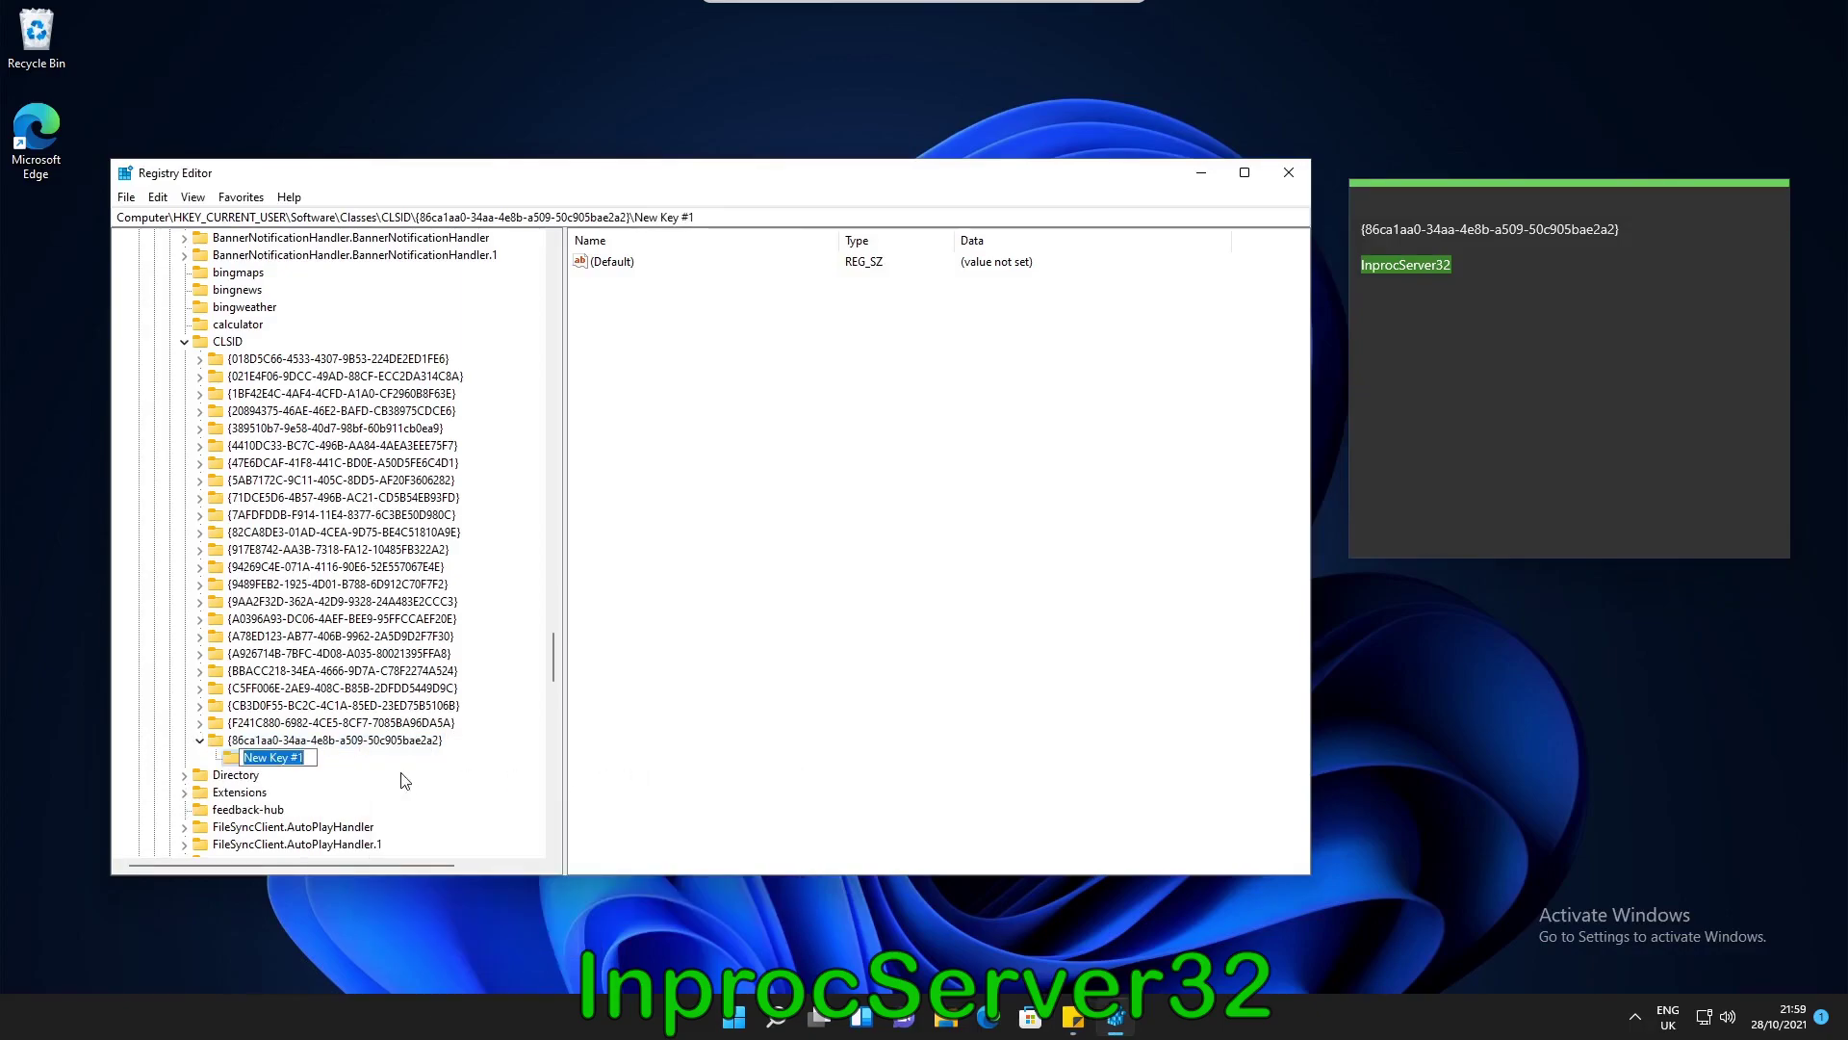
type("InprocServer32")
key("Return")
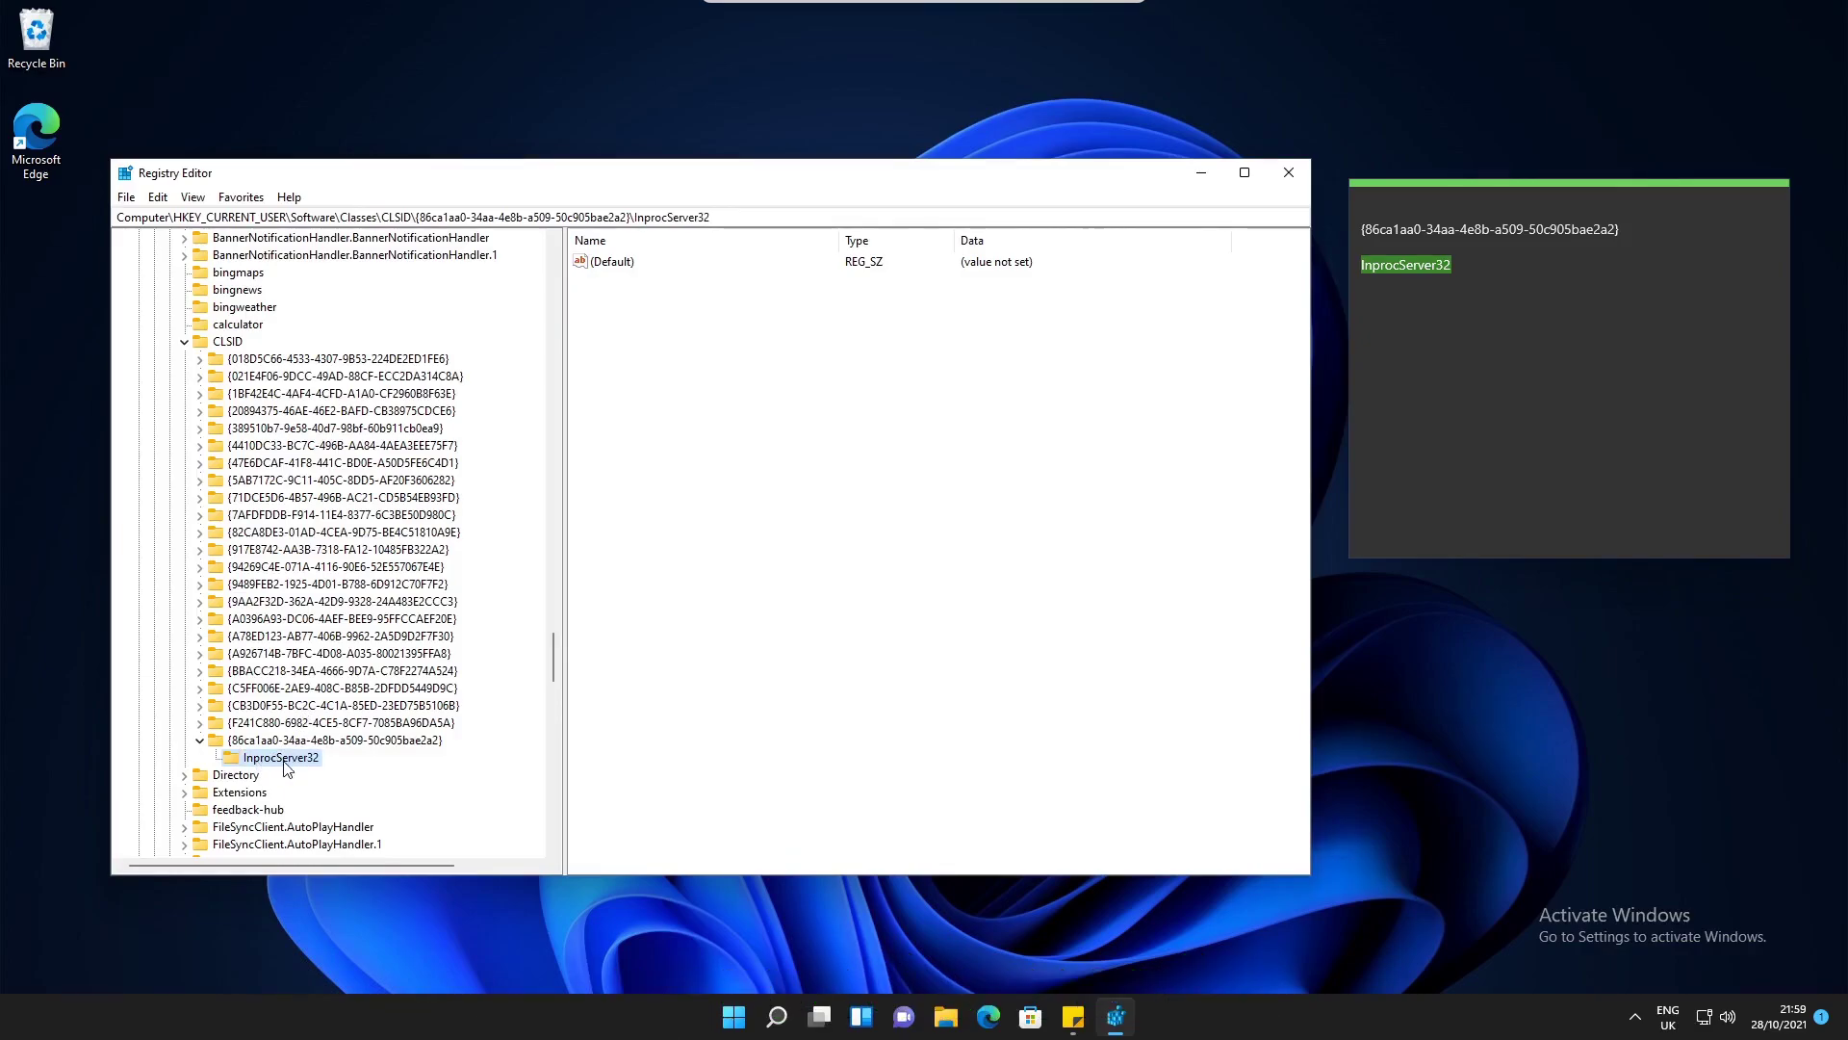
left_click_drag(713, 217, 651, 220)
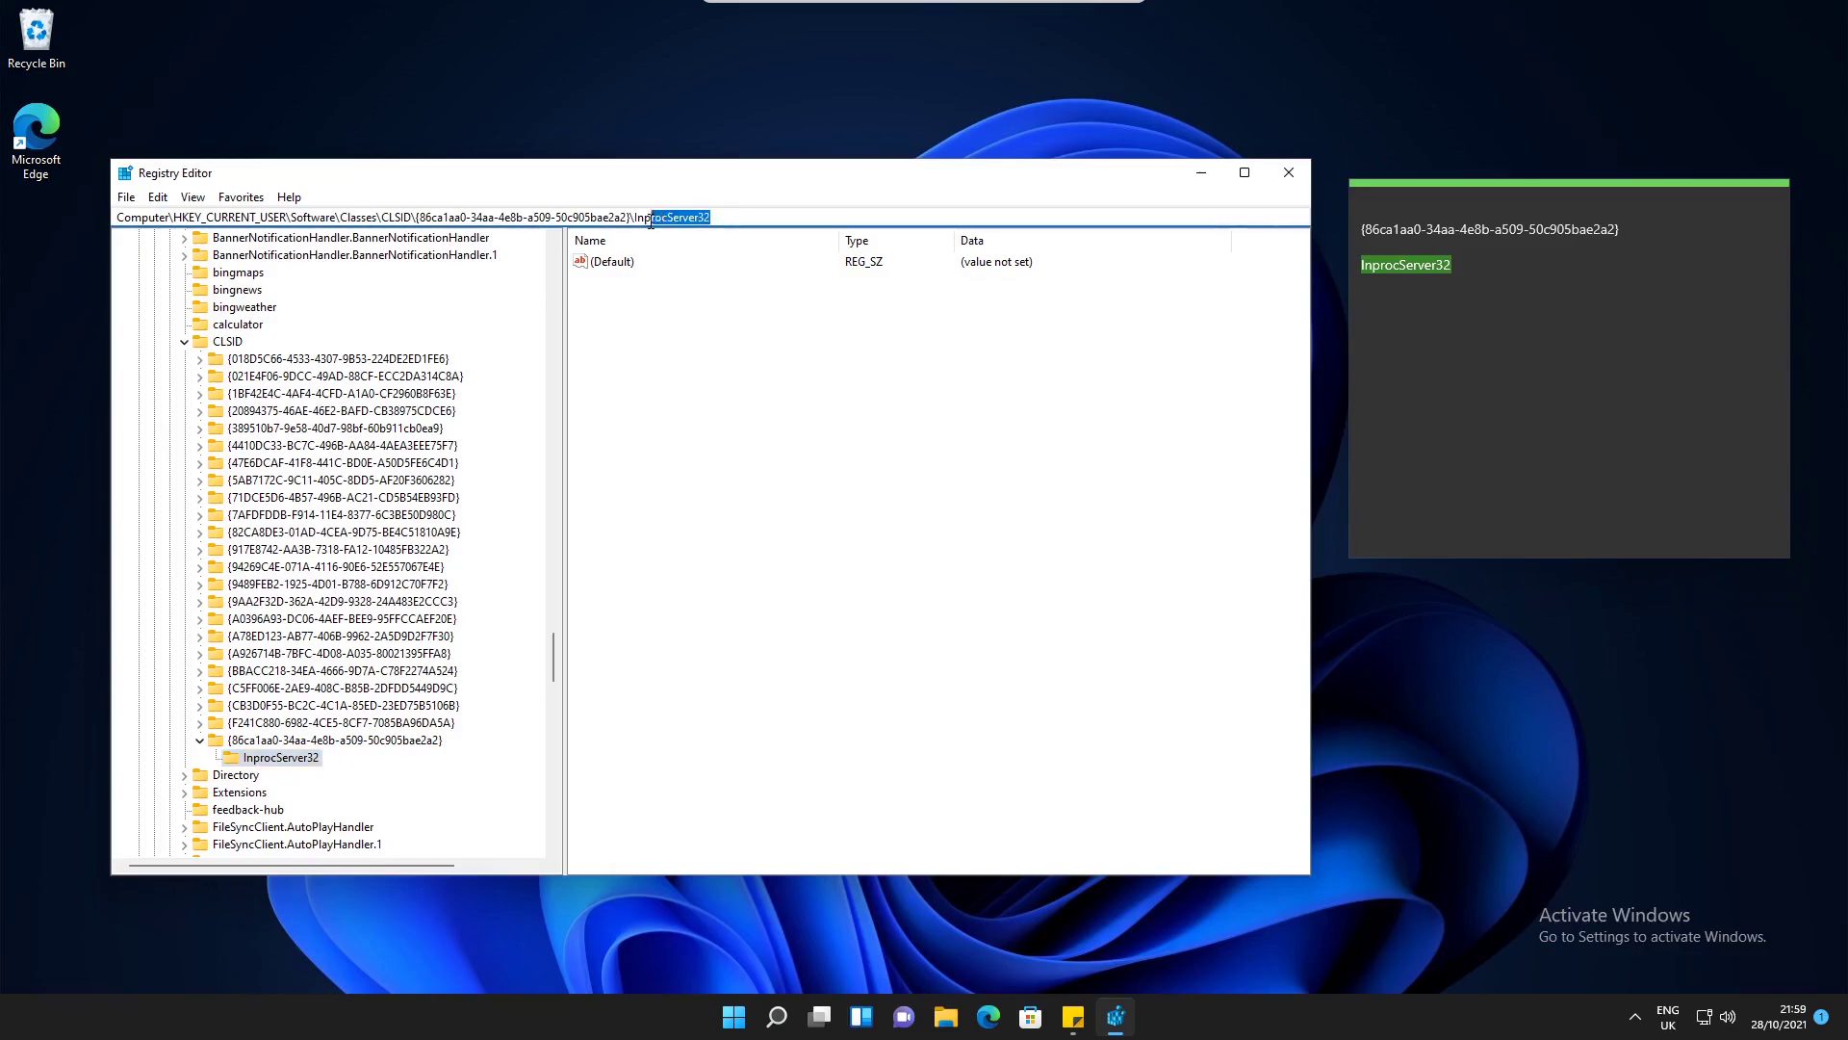
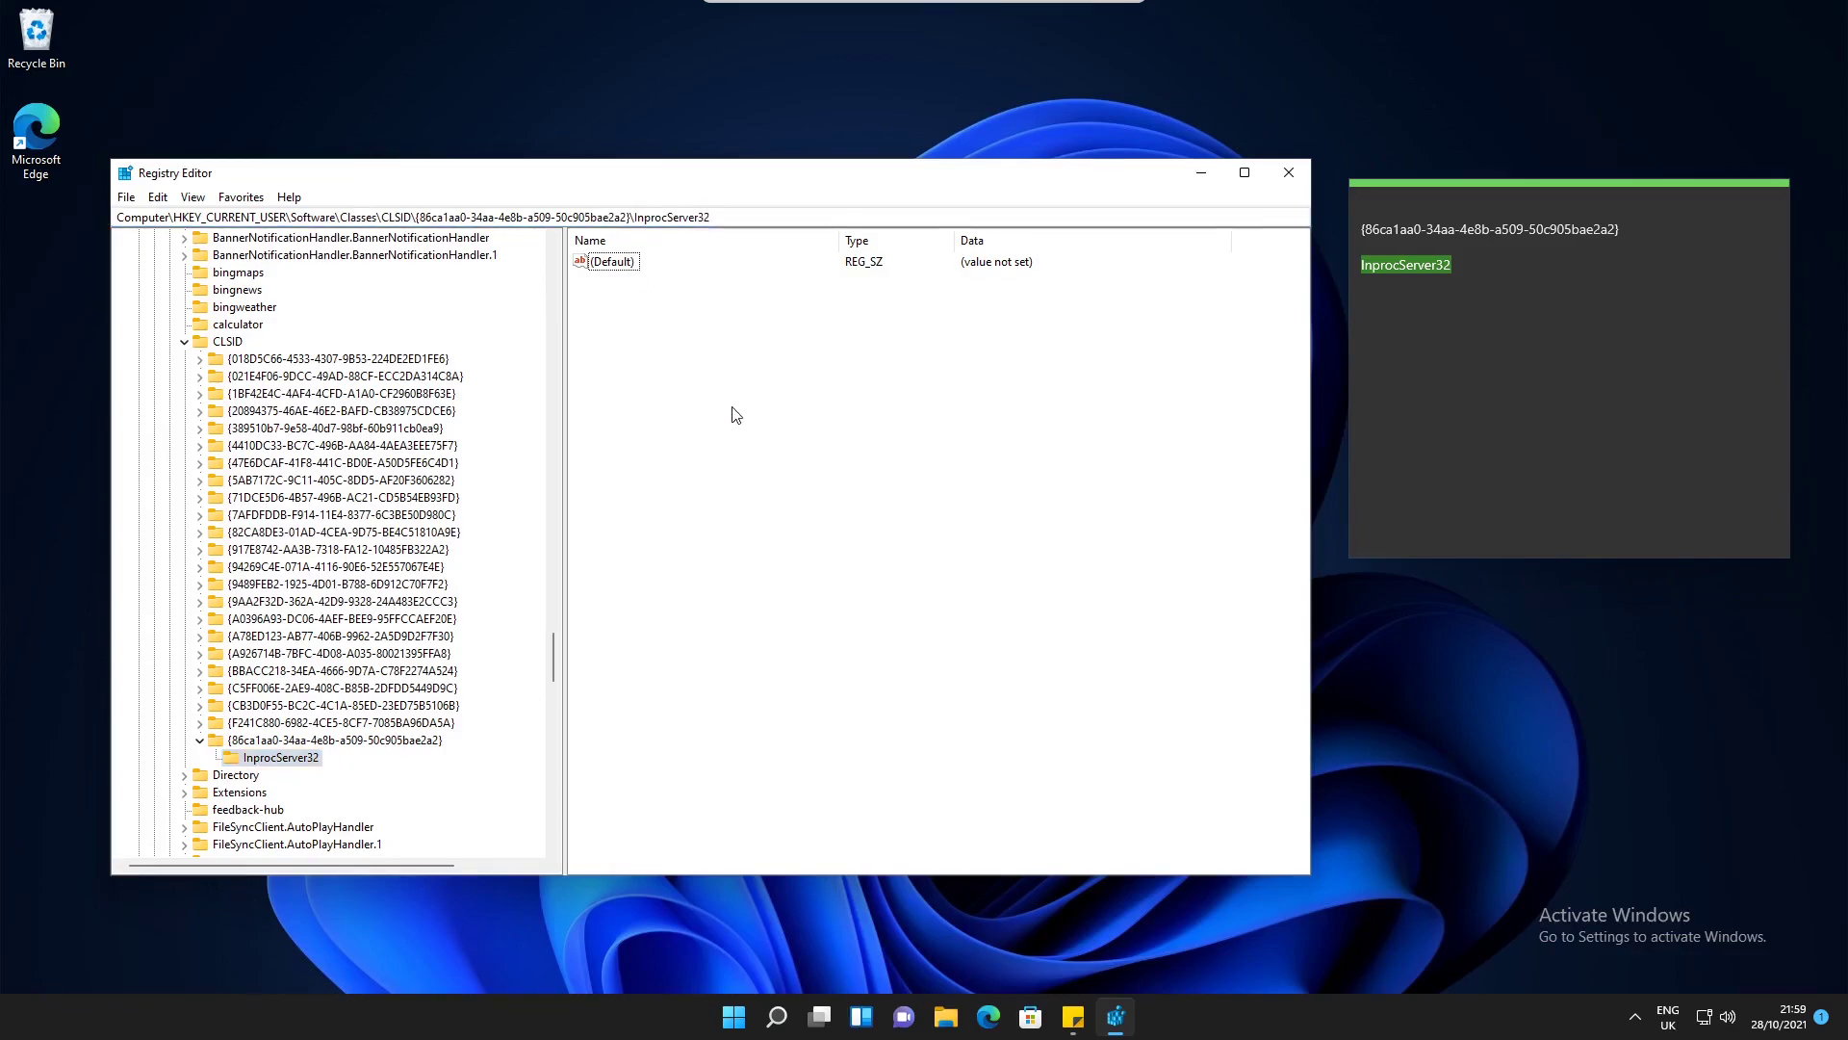
- Edit the (Default) string of the InprocServer32 key and save it with blank value data
left_click(612, 262)
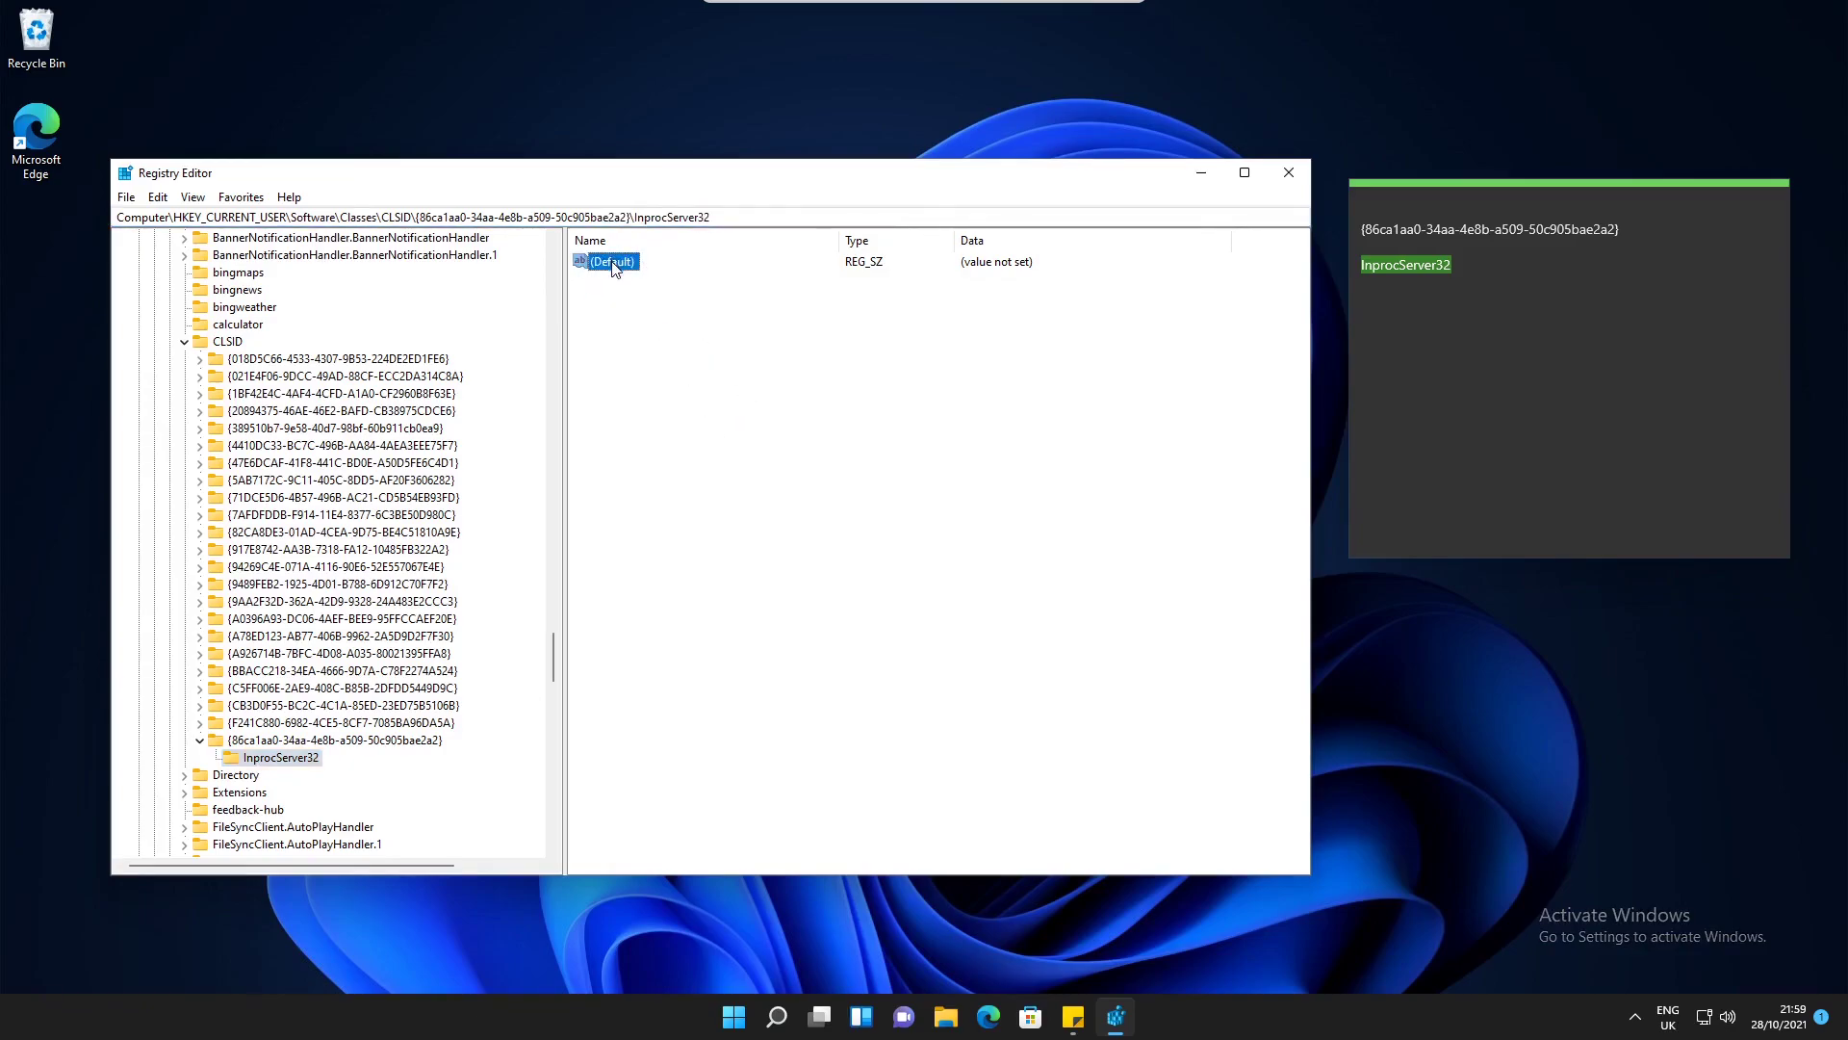
double_click(612, 261)
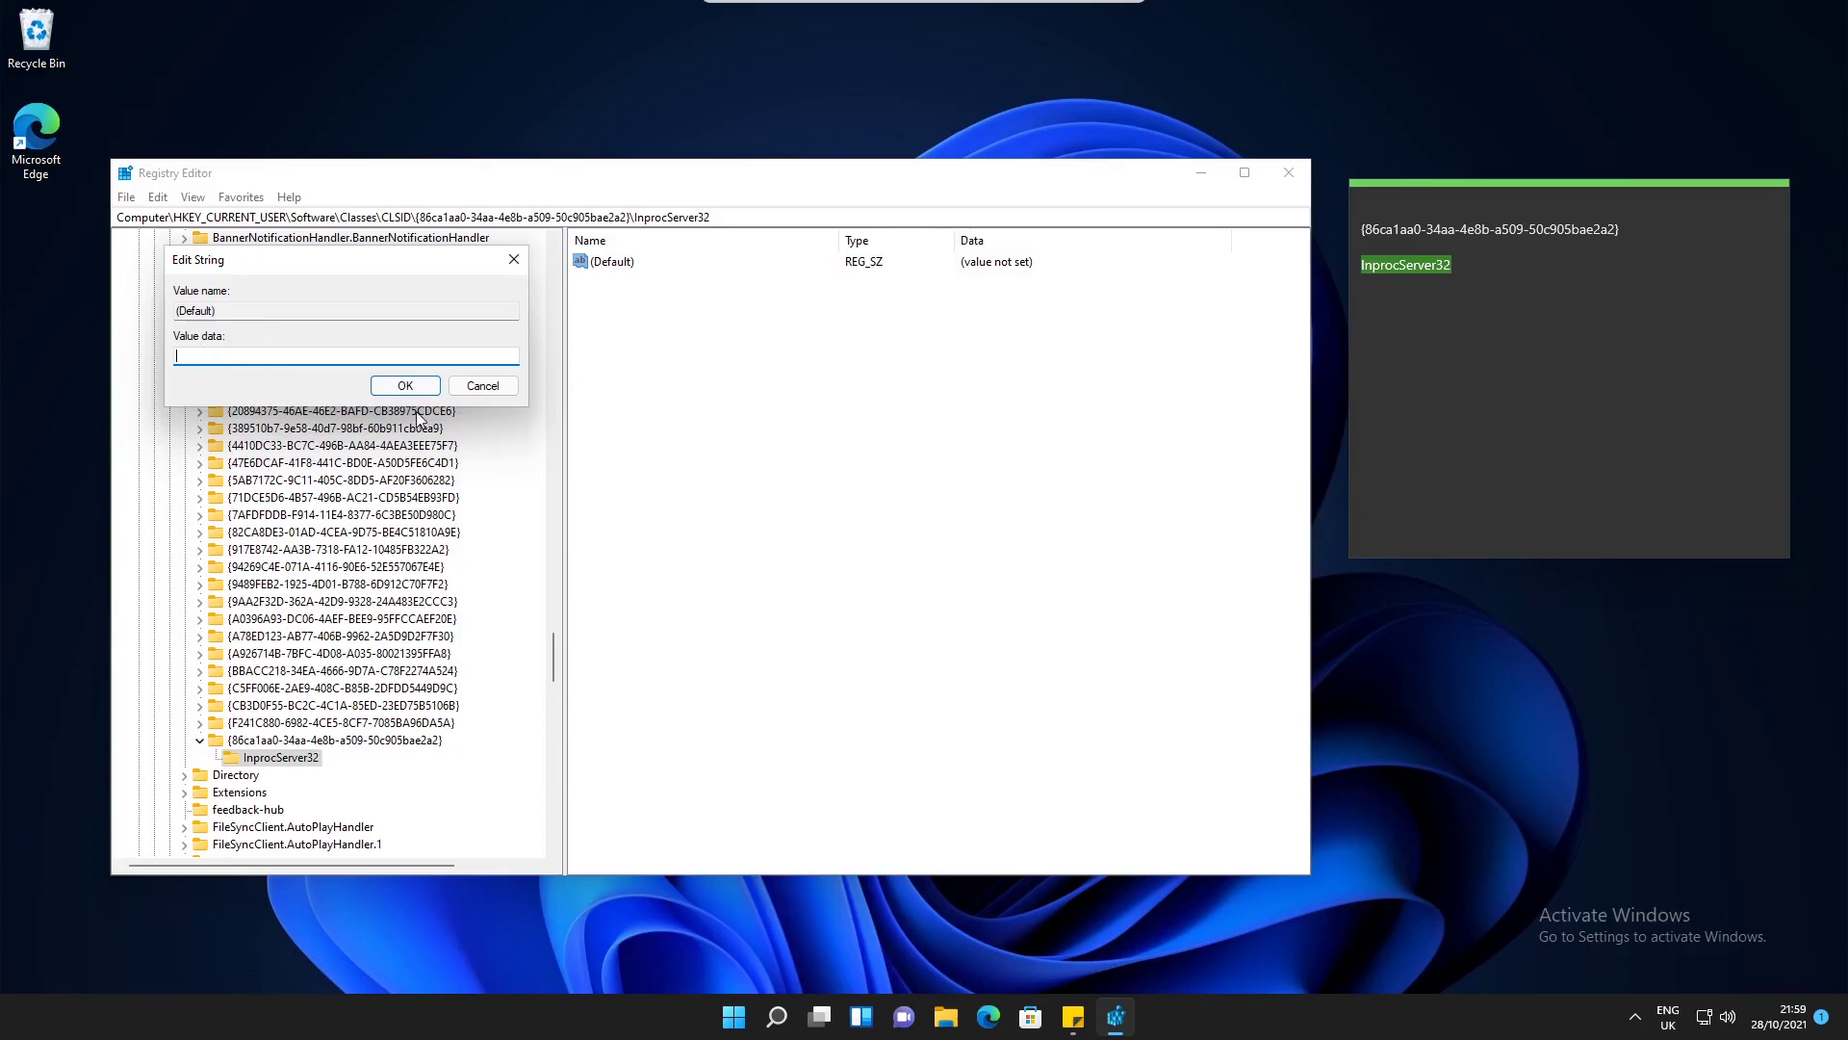
left_click(405, 385)
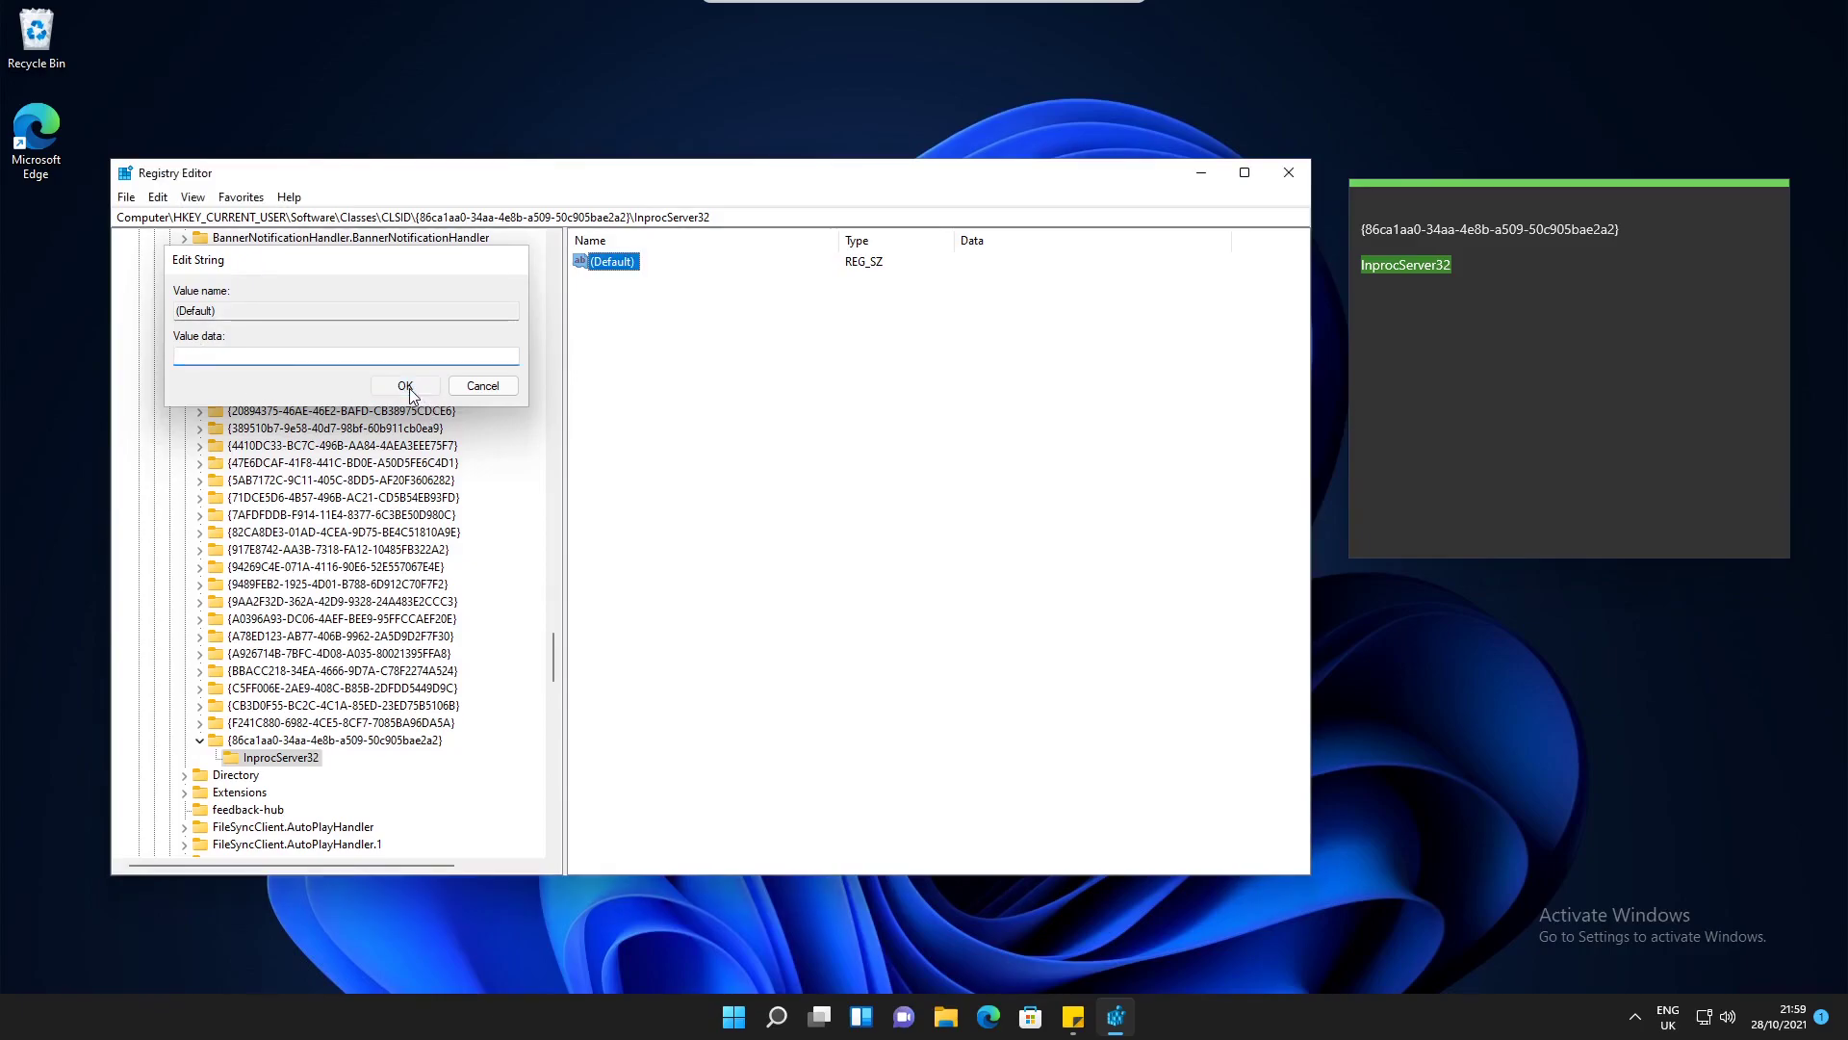
- Minimize the Registry Editor window, then search Windows for Task Manager and launch it
left_click(1201, 181)
left_click(1201, 173)
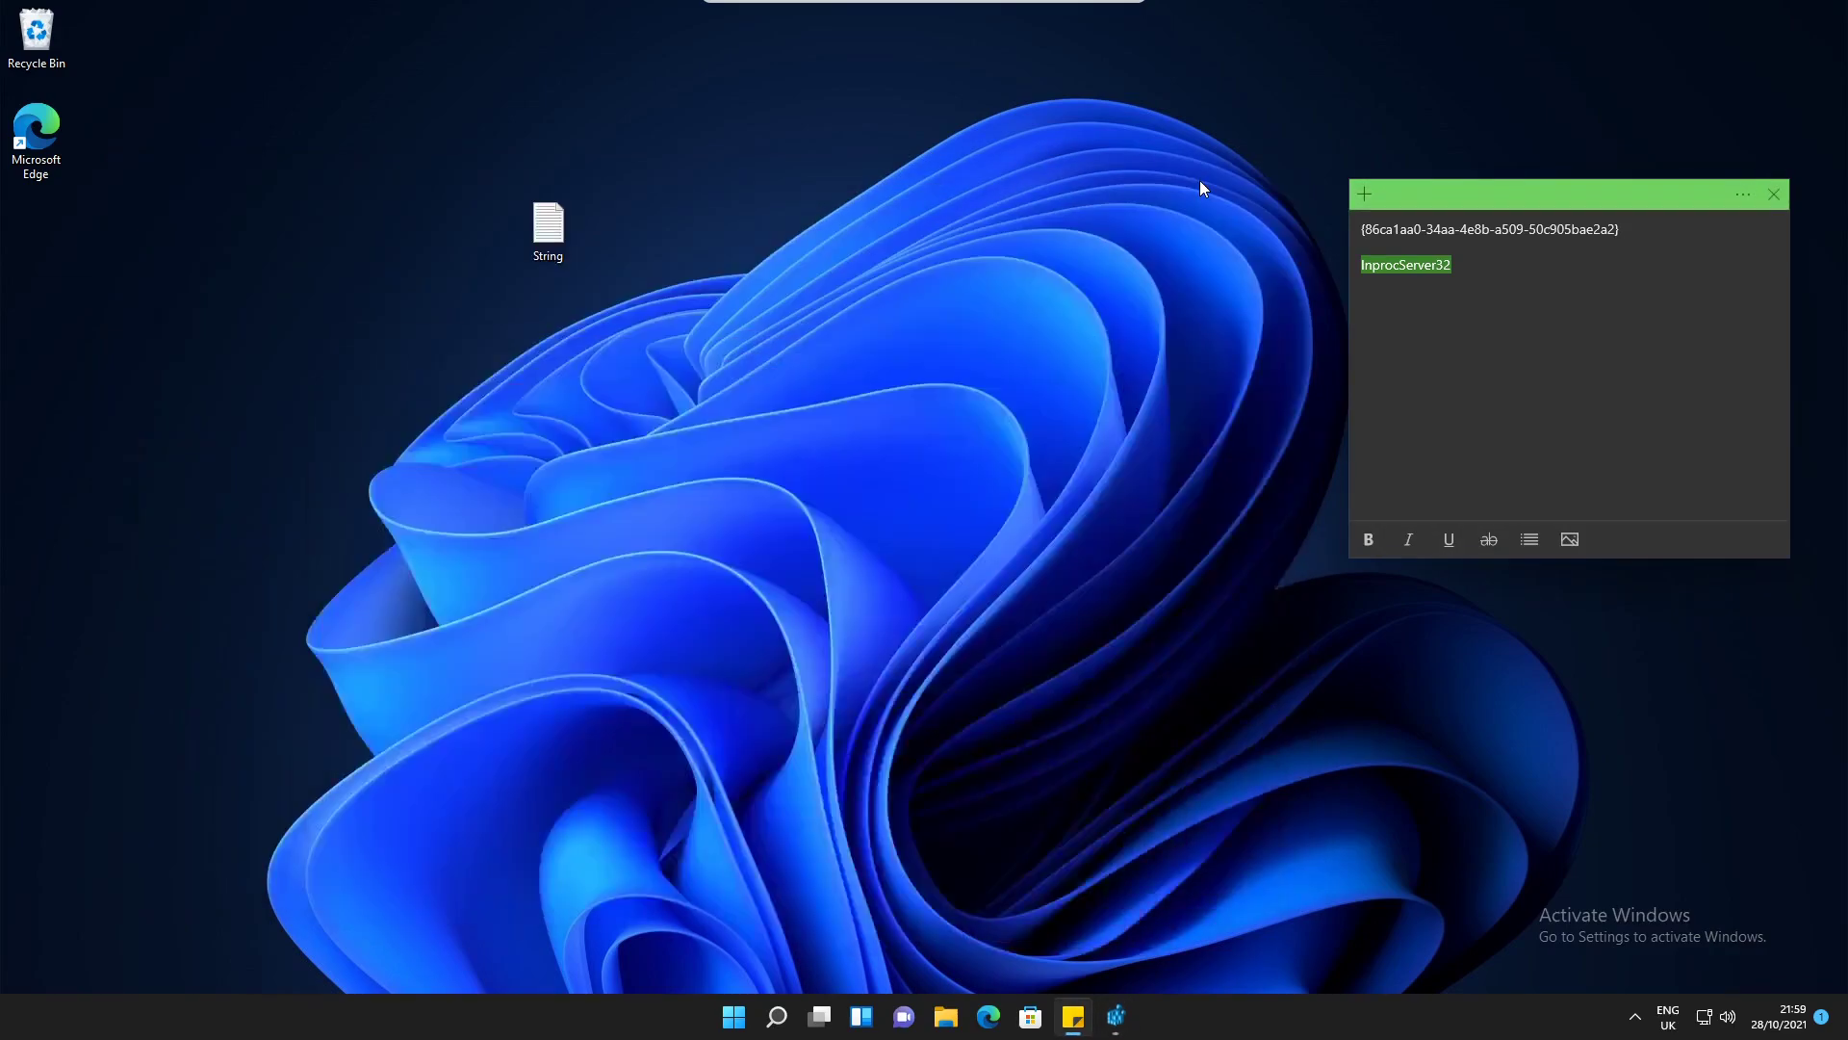
left_click(785, 1011)
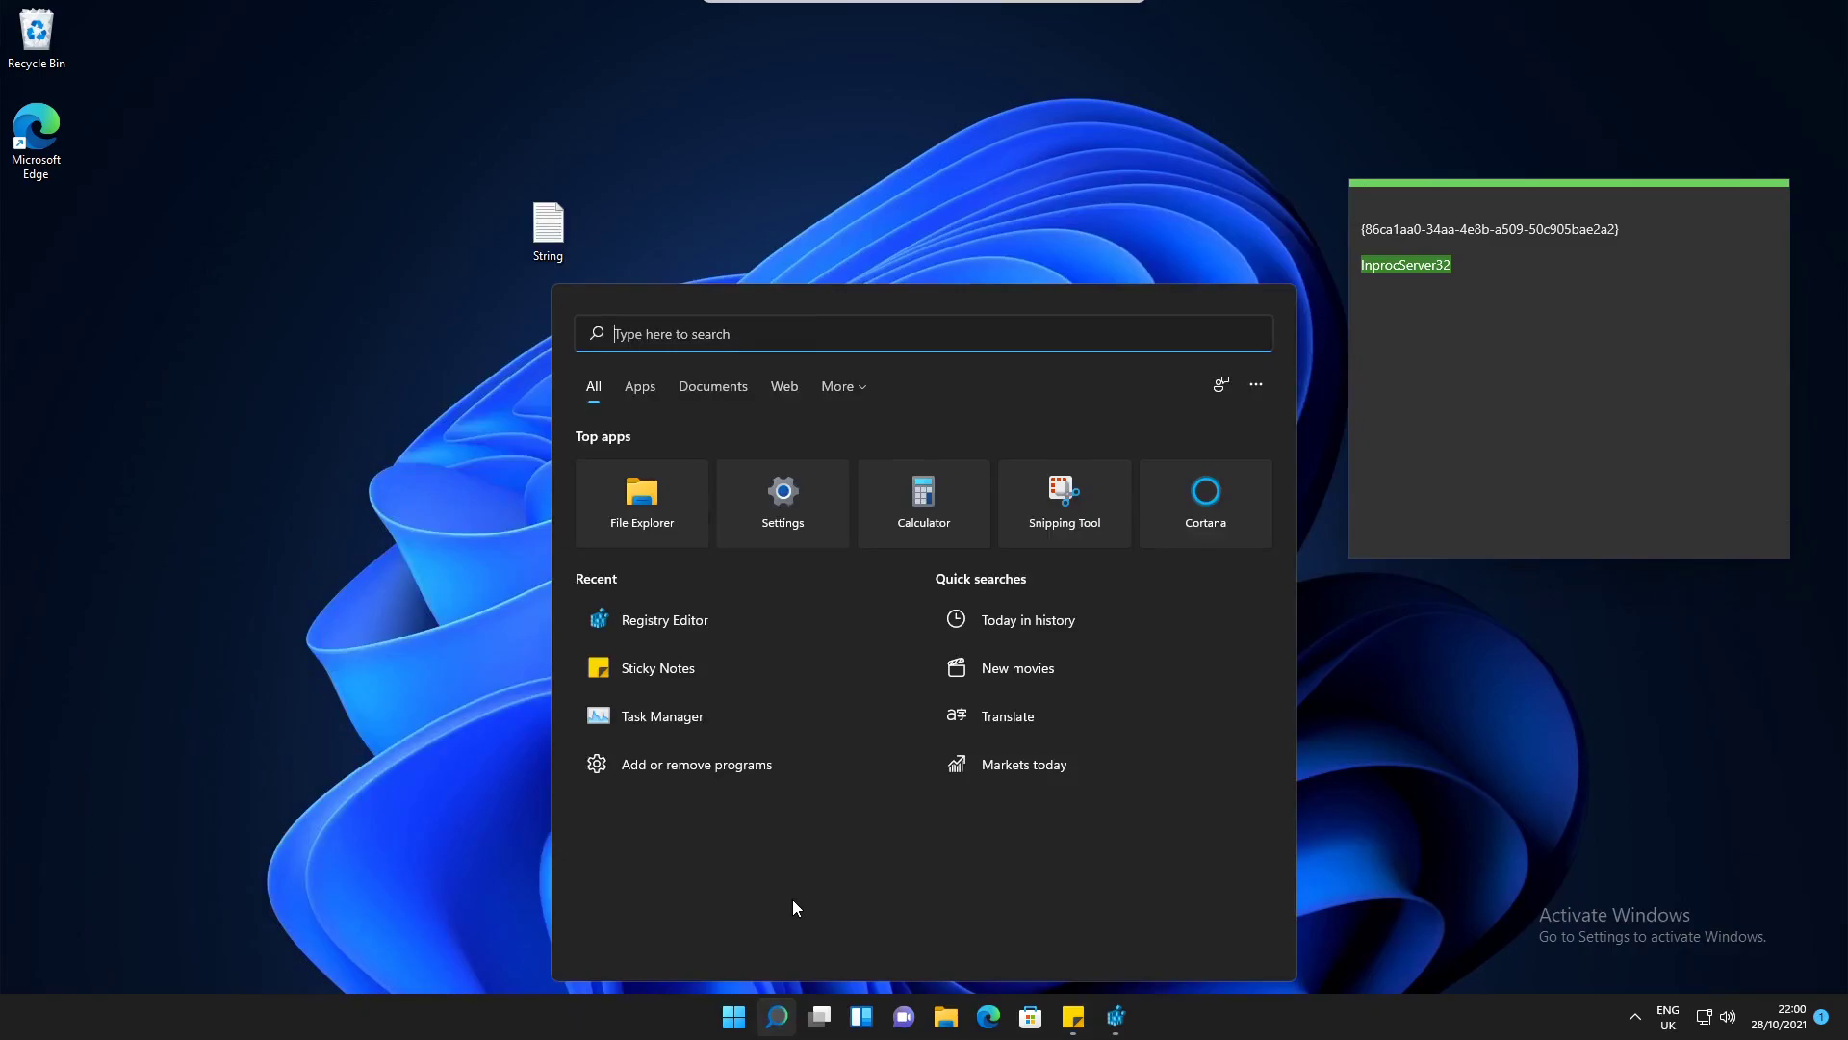
type("task ma")
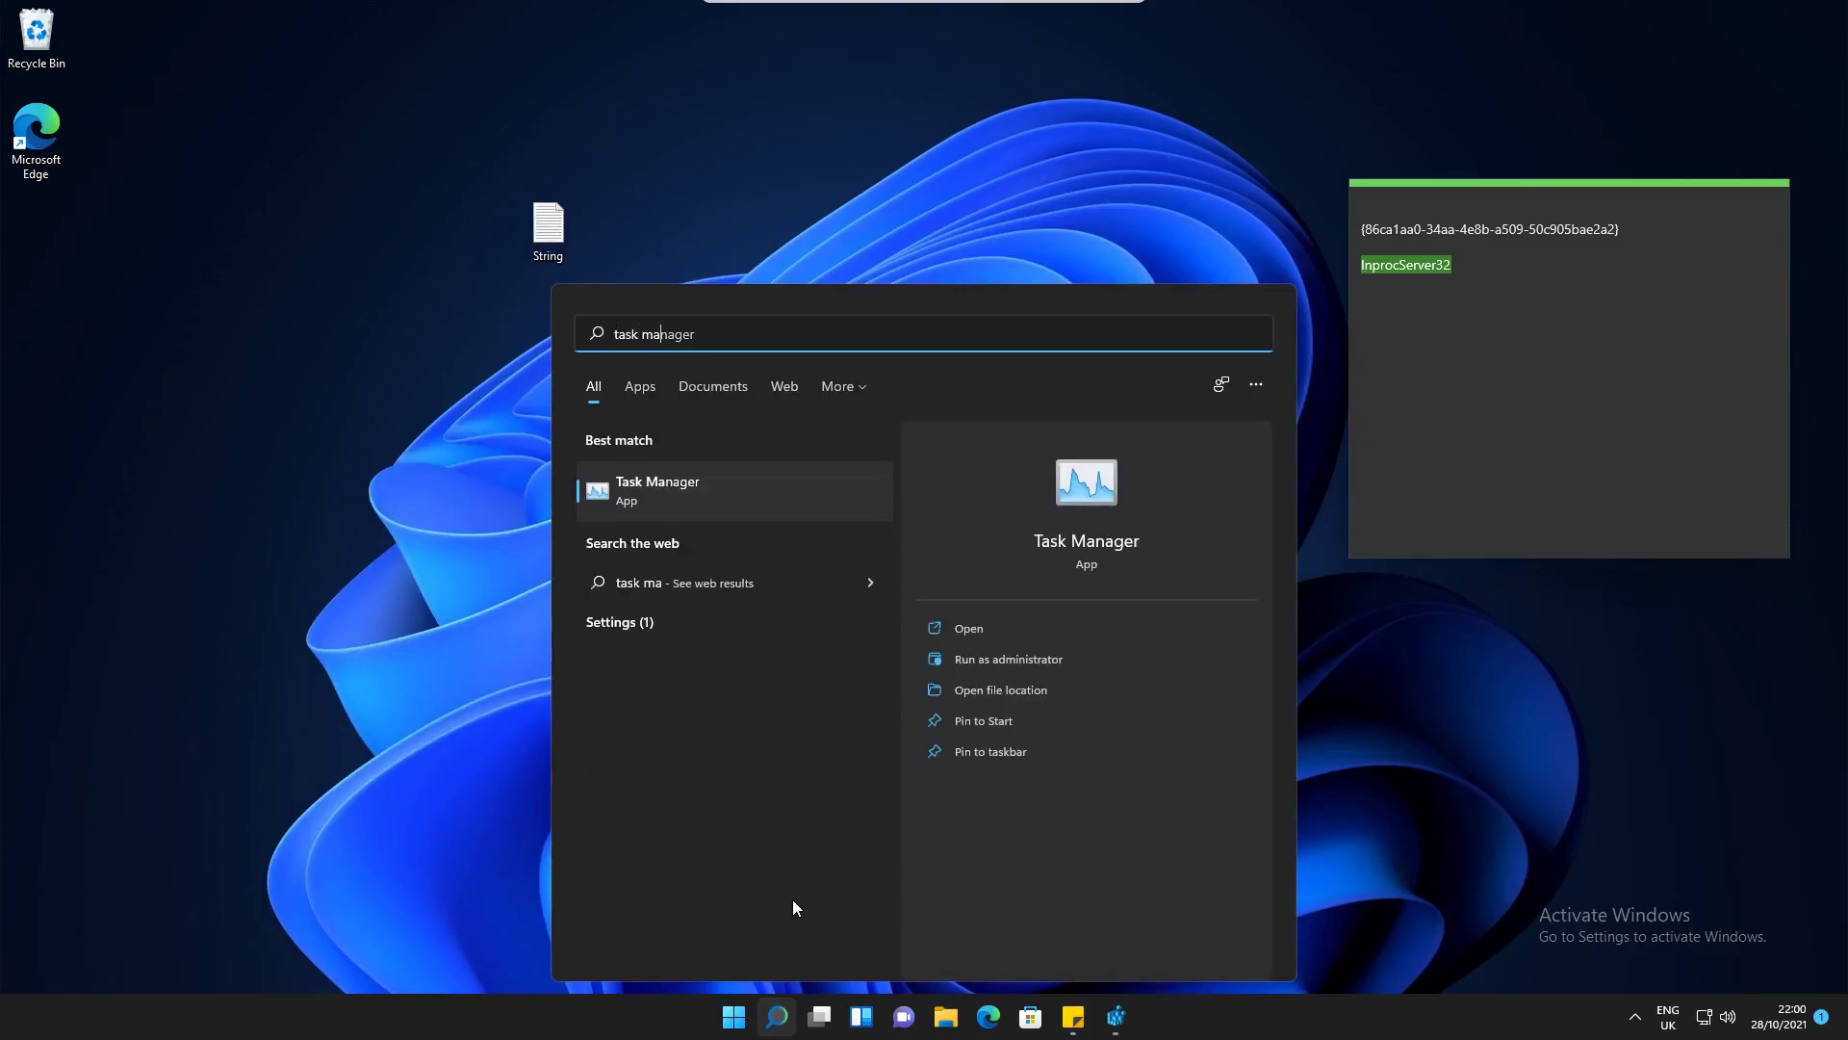
left_click(707, 504)
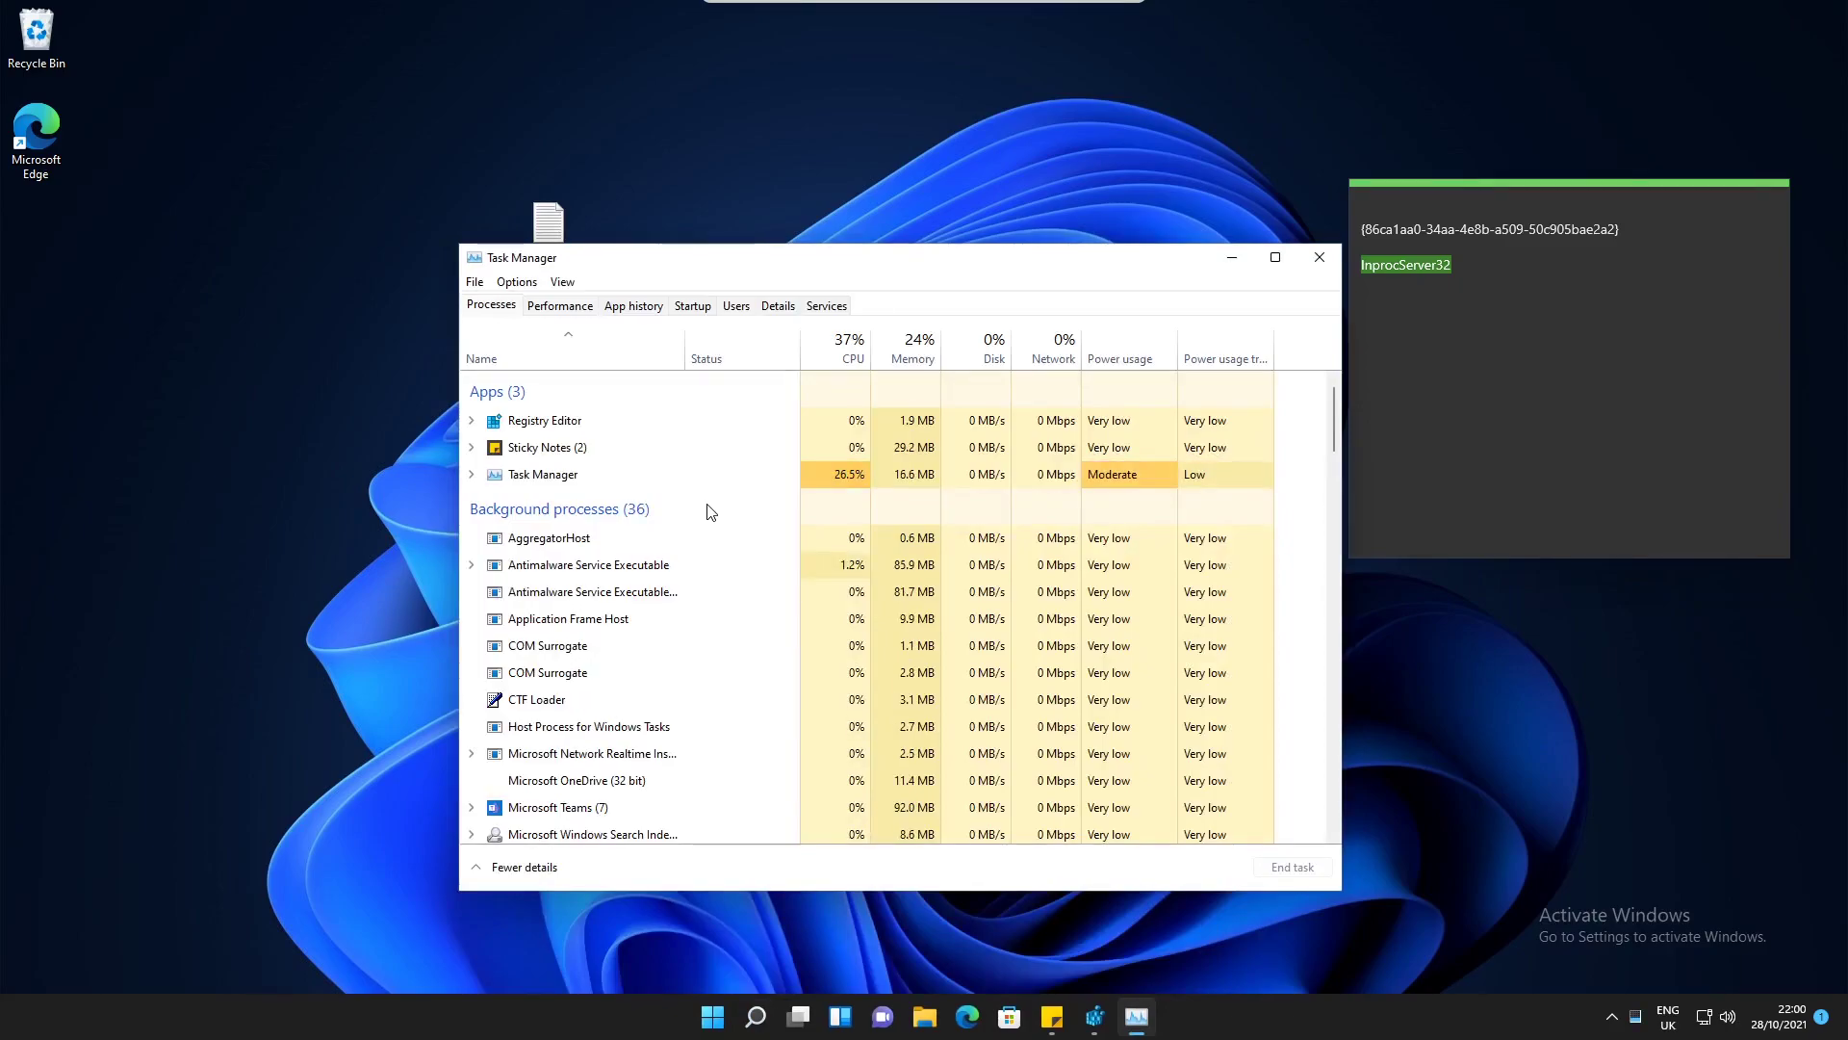
- Restart the Windows Explorer process from Task Manager's detailed process list and check the context menu of the String file on the desktop
left_click(519, 868)
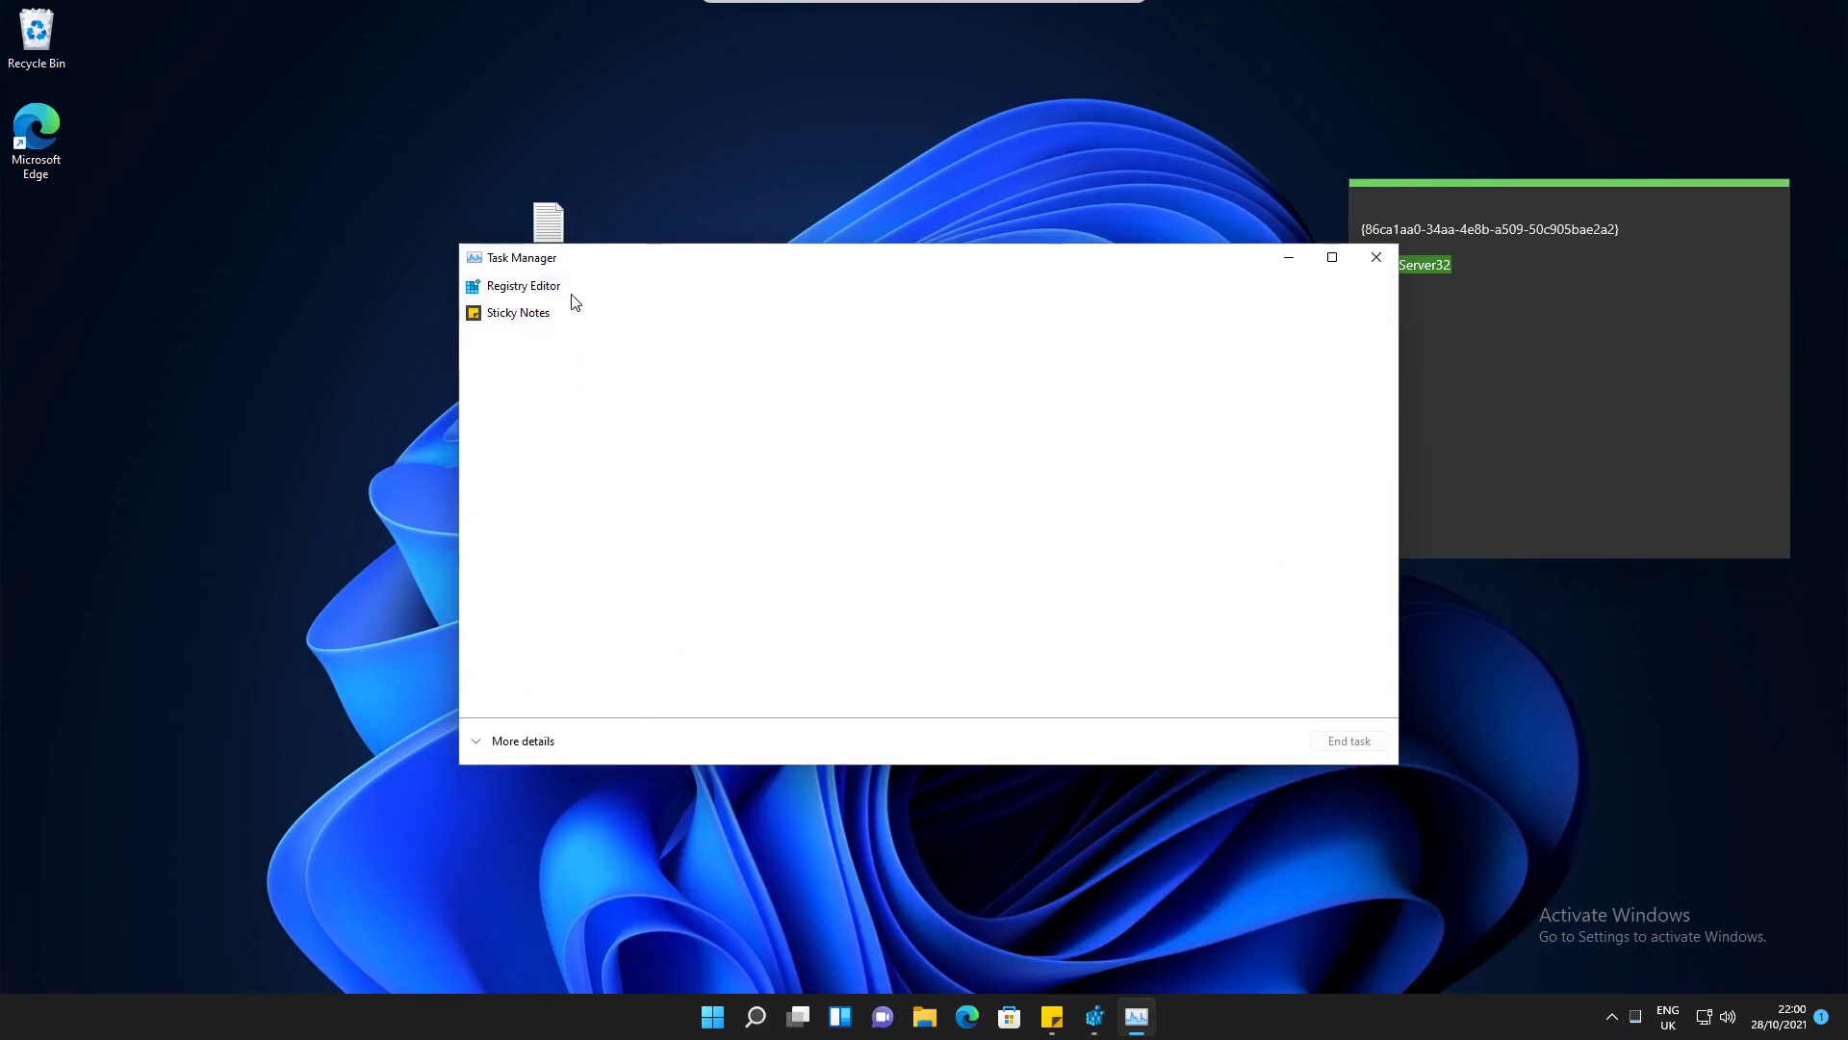
left_click(523, 741)
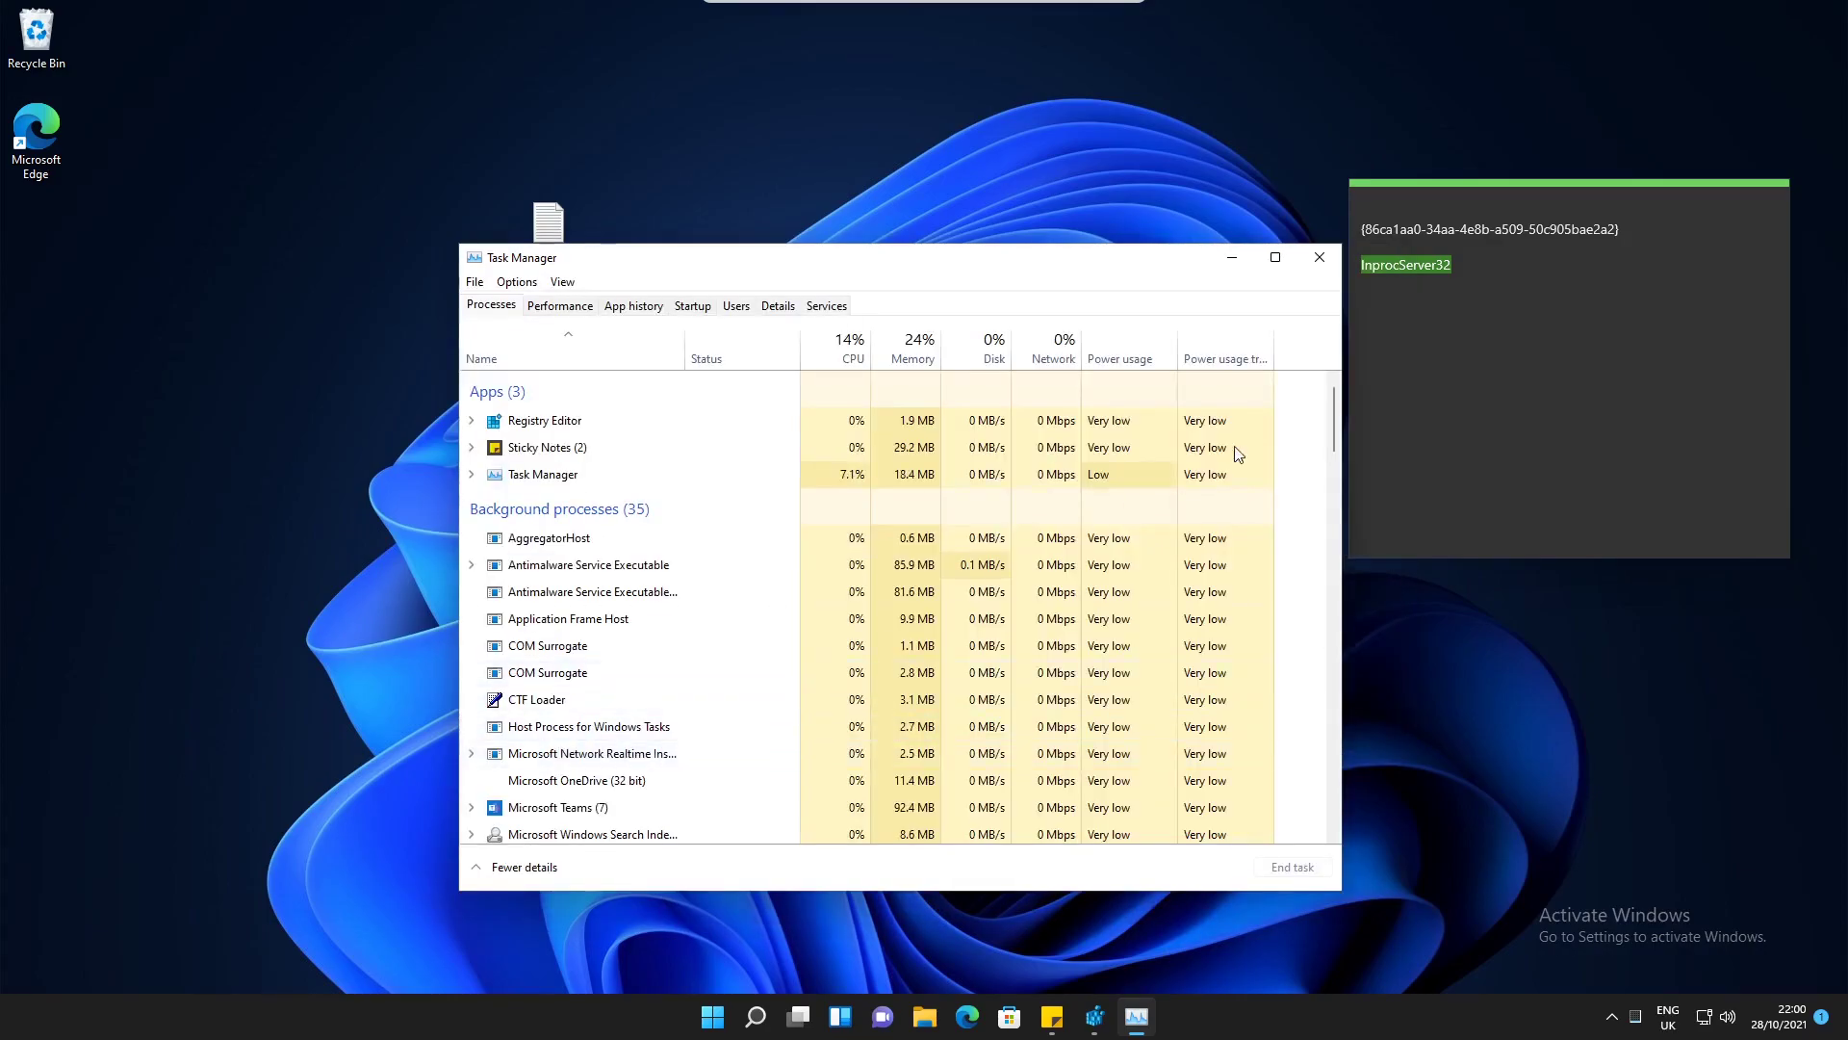
left_click_drag(1334, 420, 1340, 816)
left_click(622, 694)
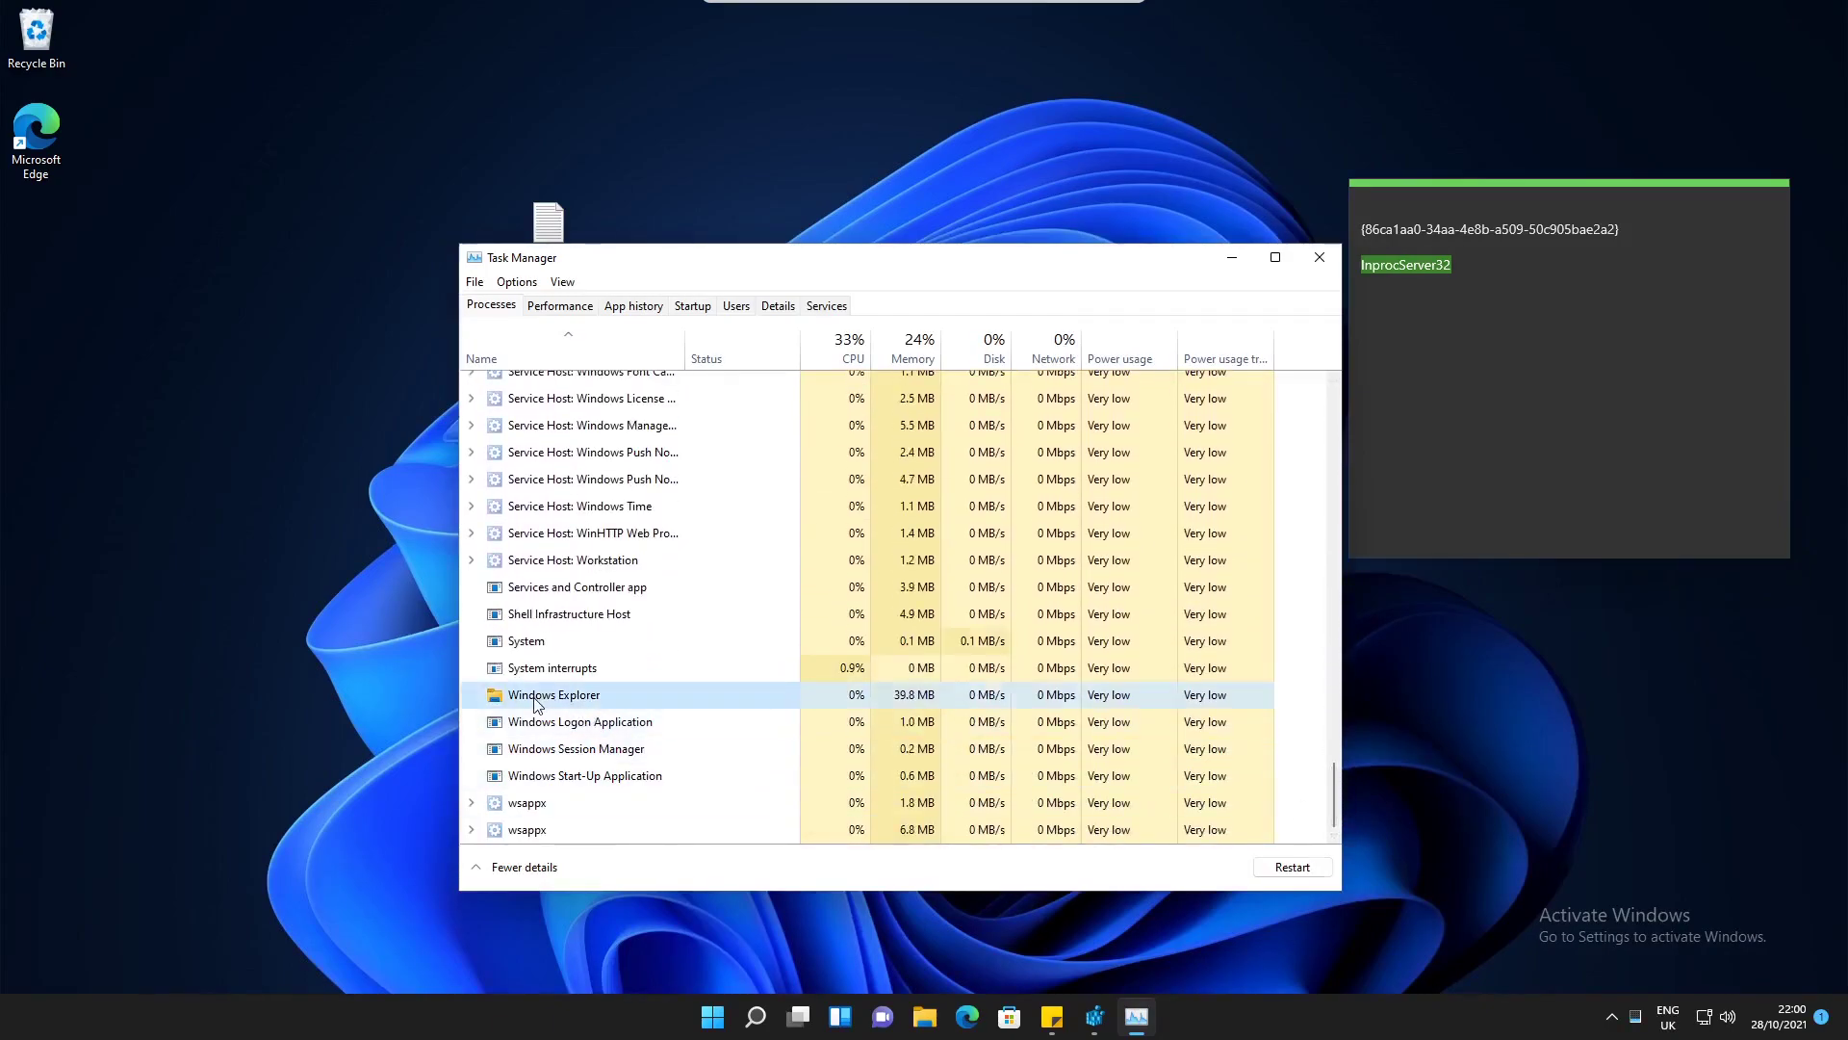
left_click(1314, 868)
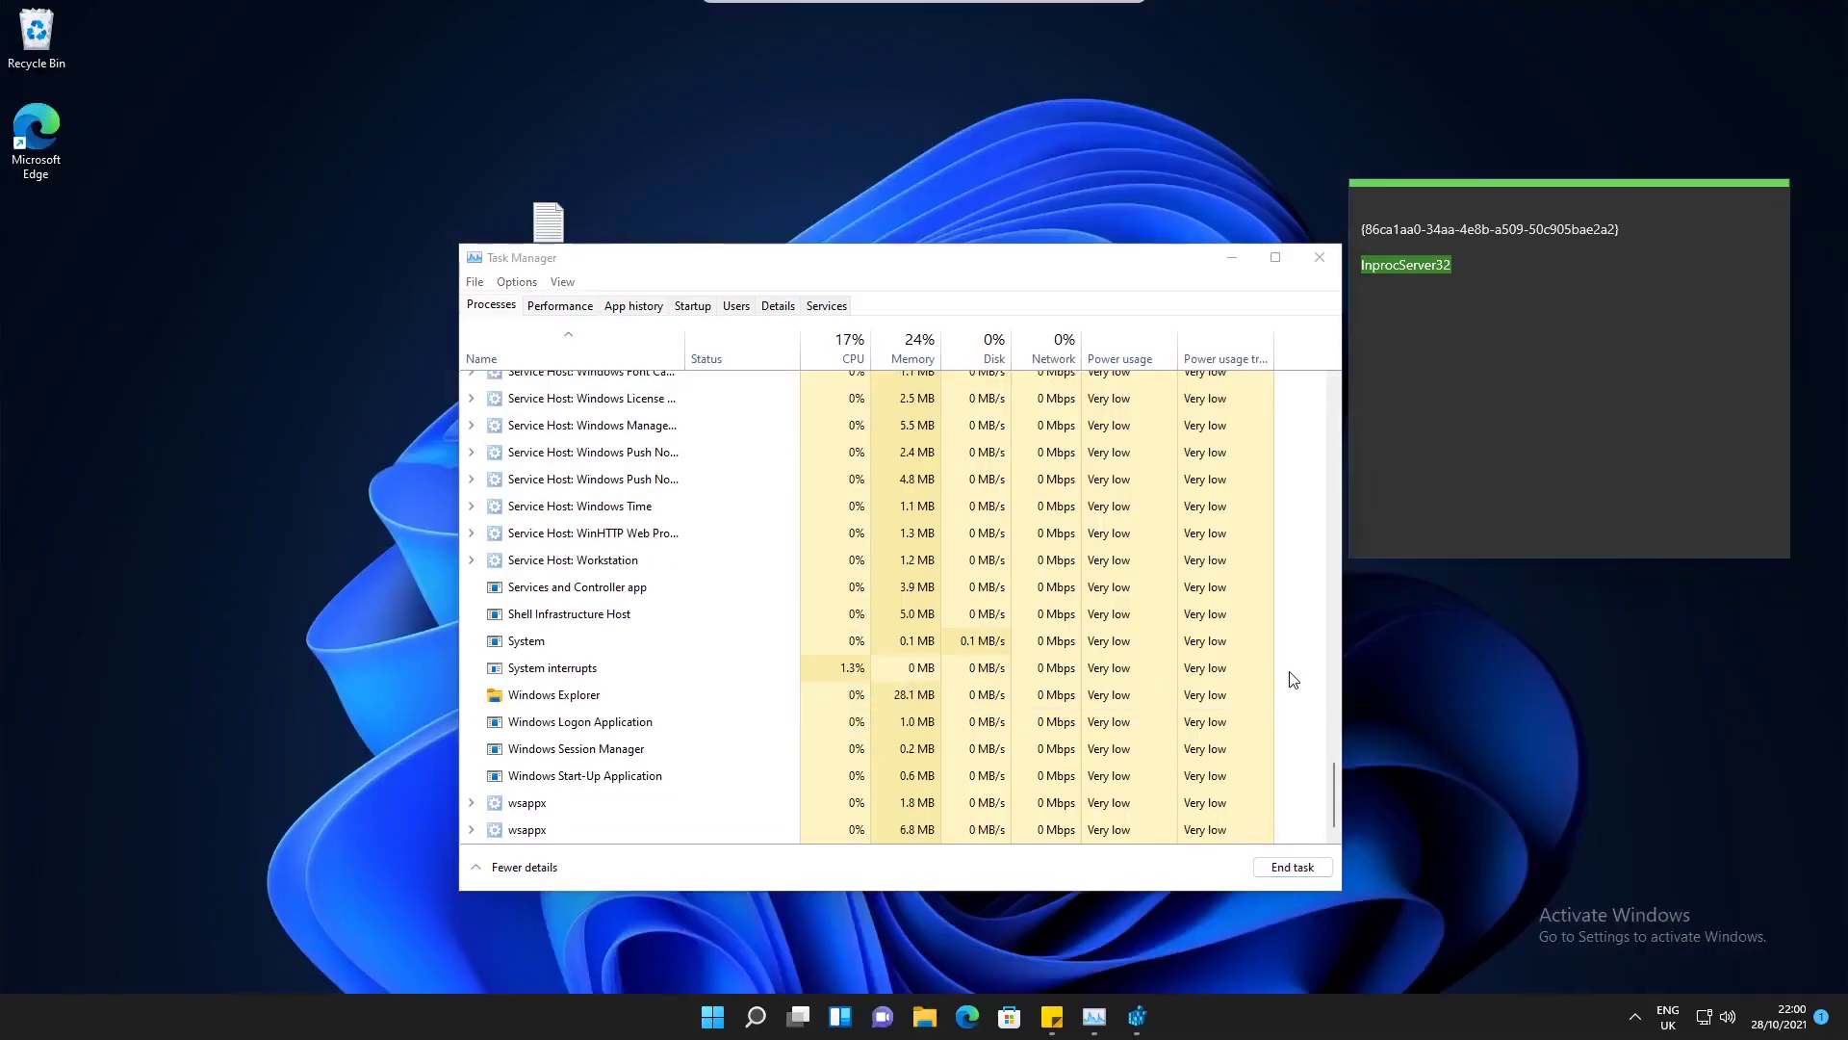
left_click(1232, 257)
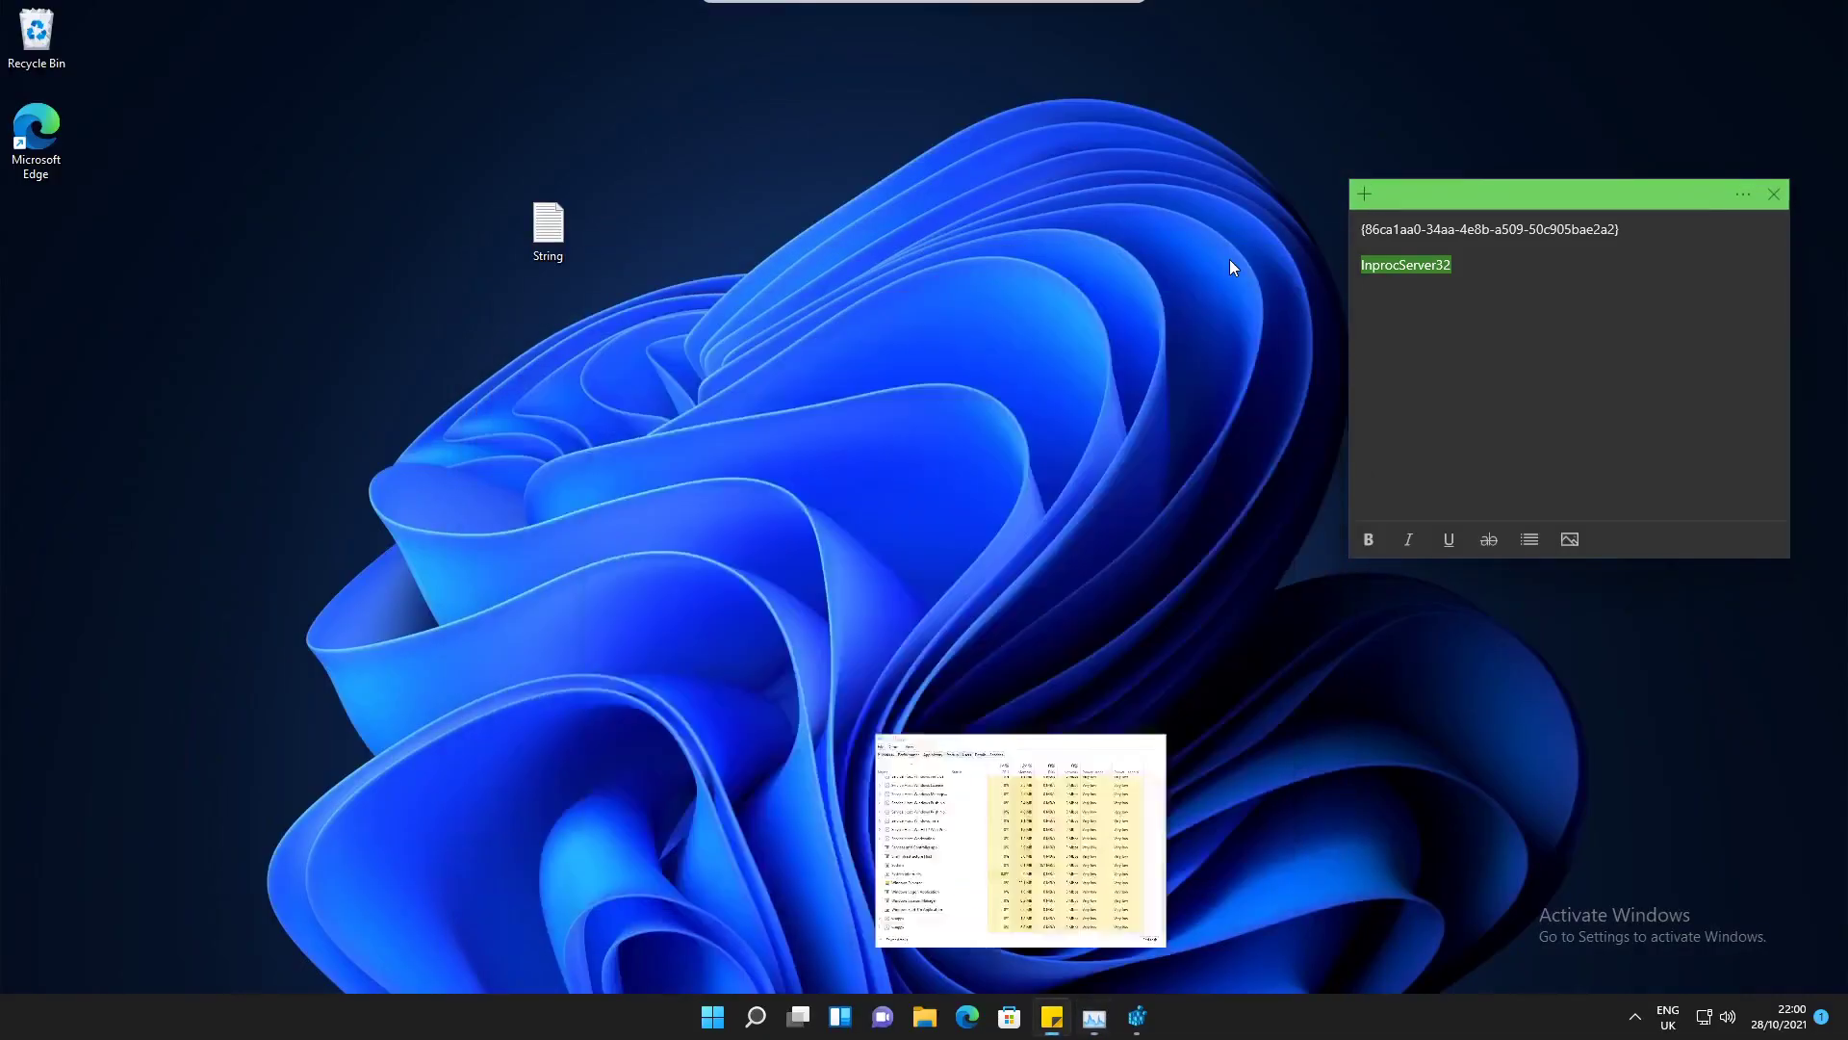
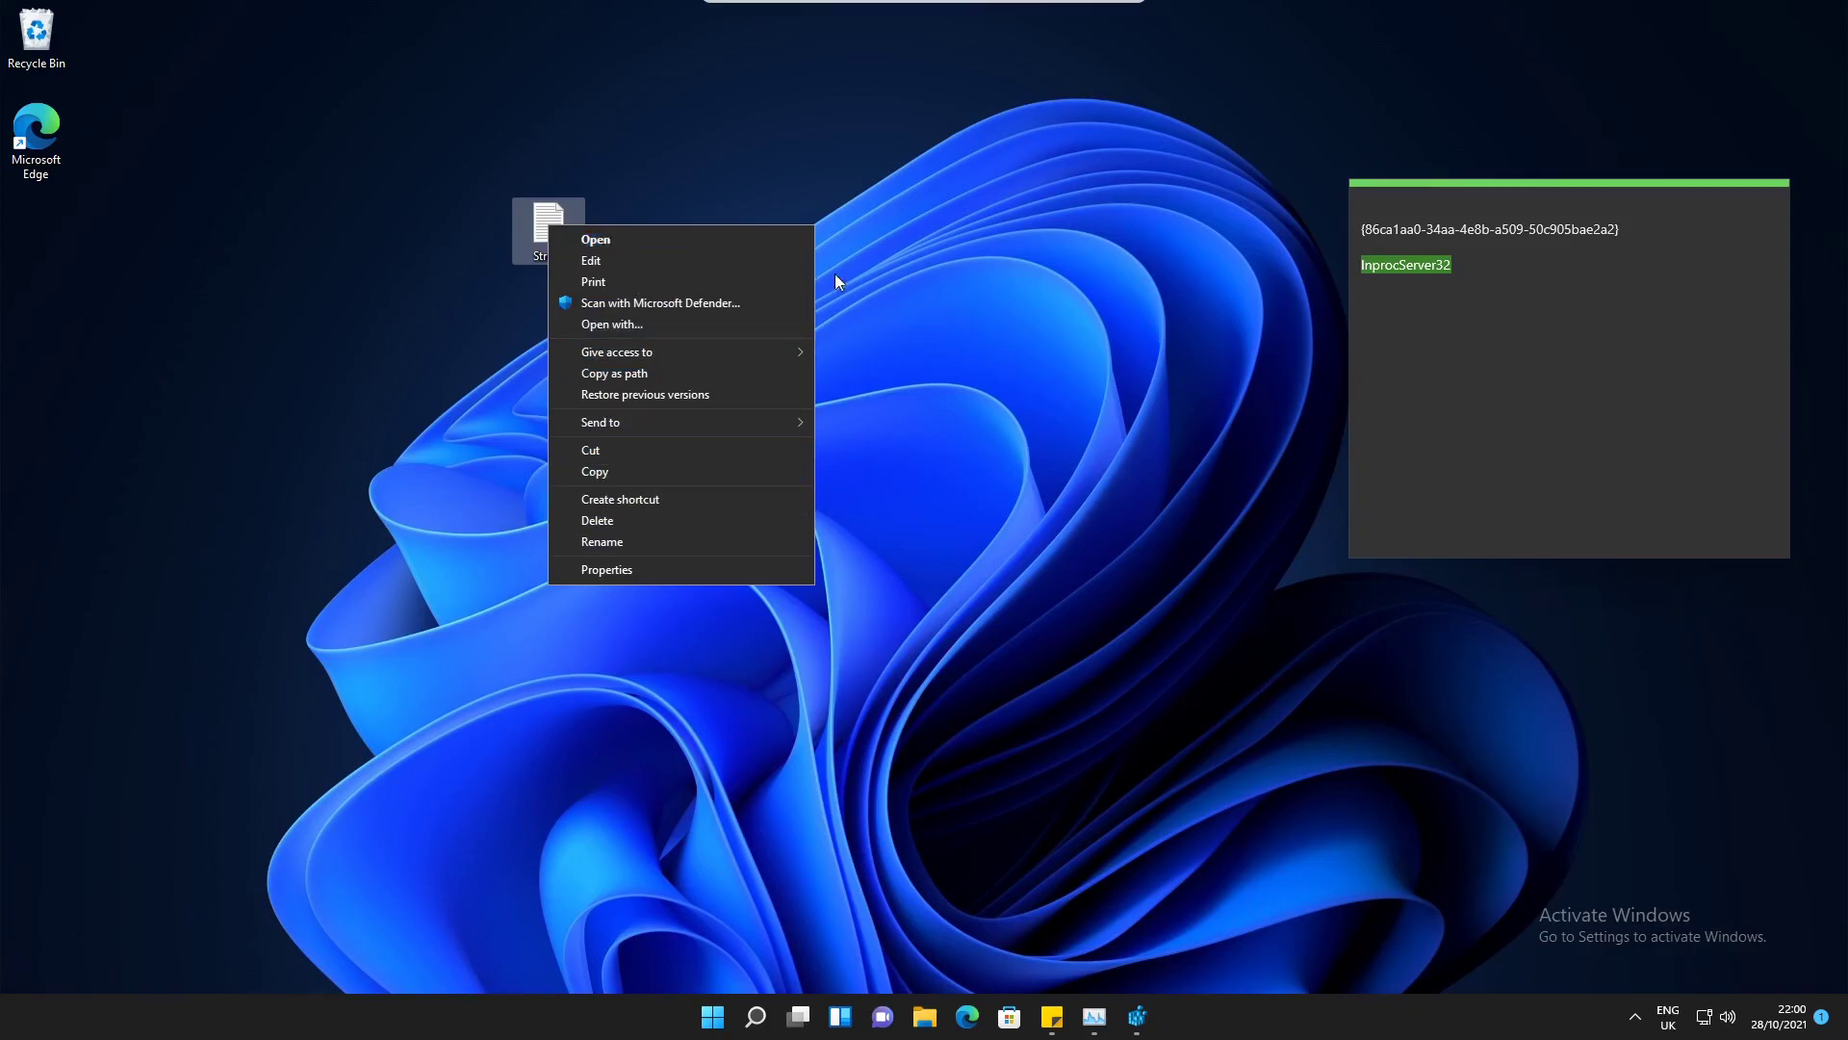
left_click(951, 322)
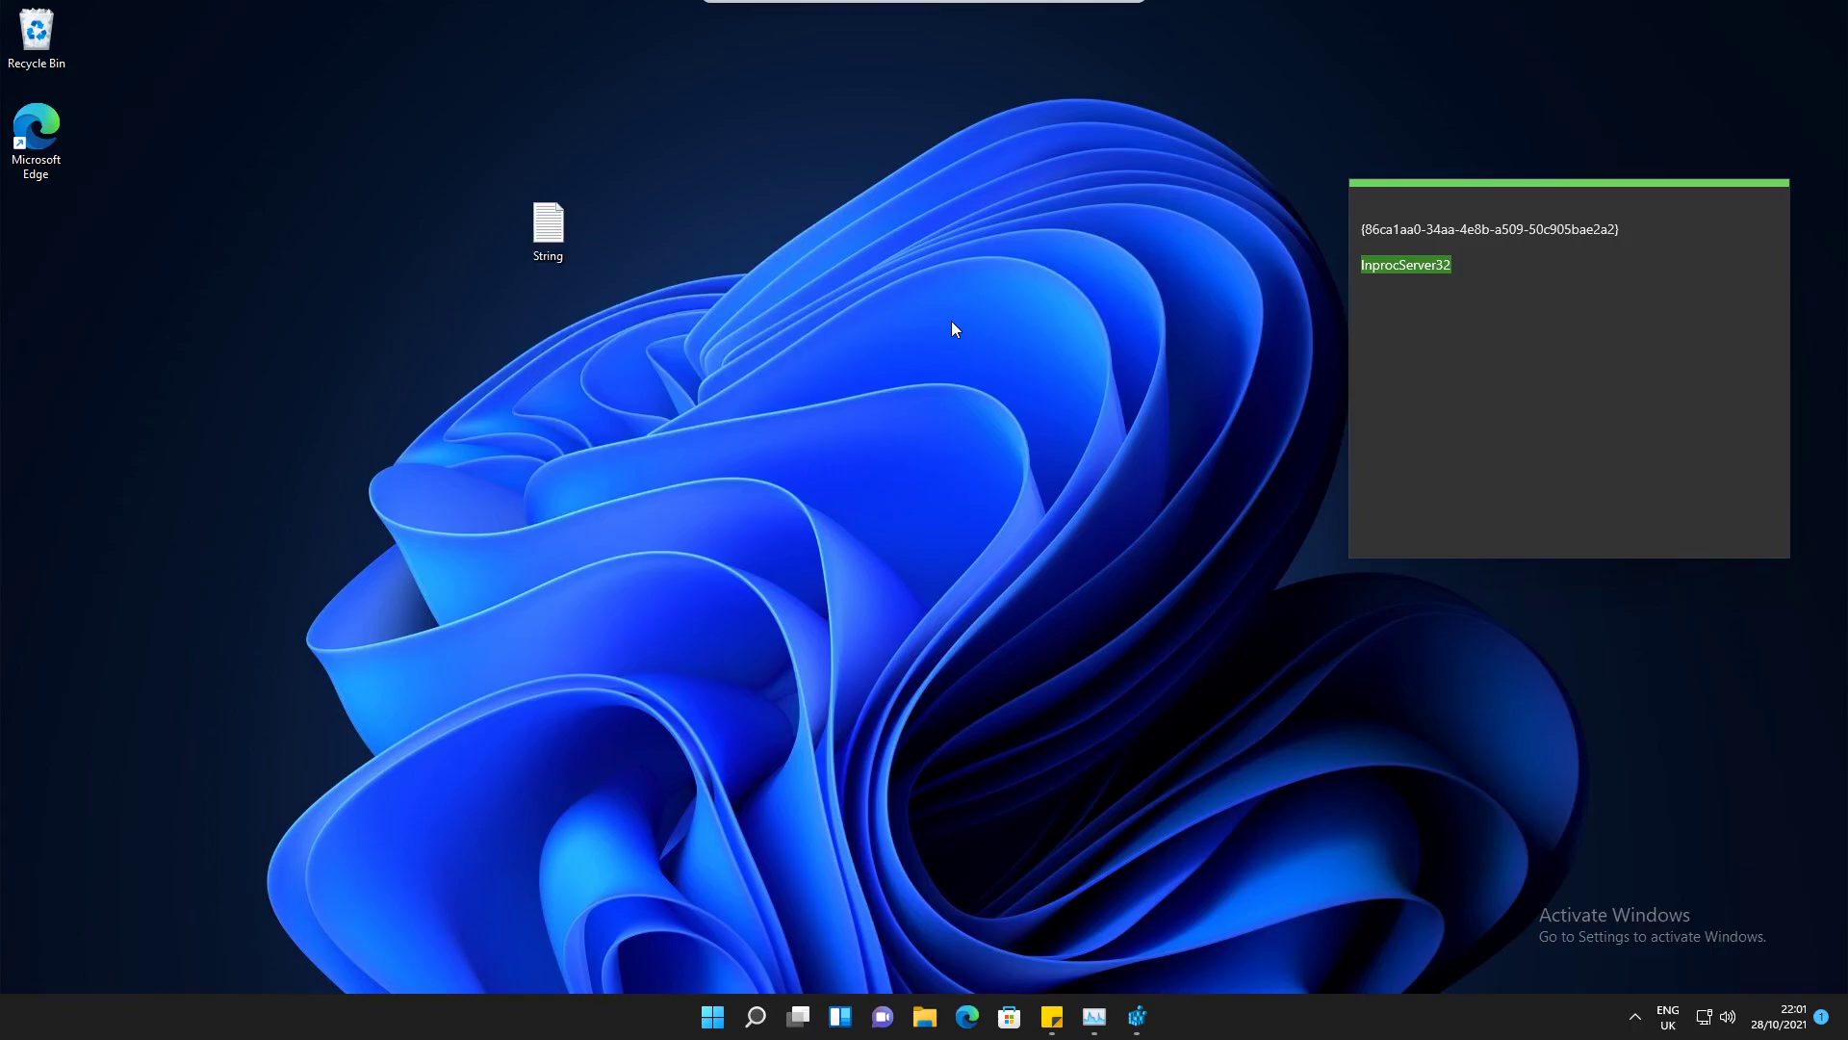
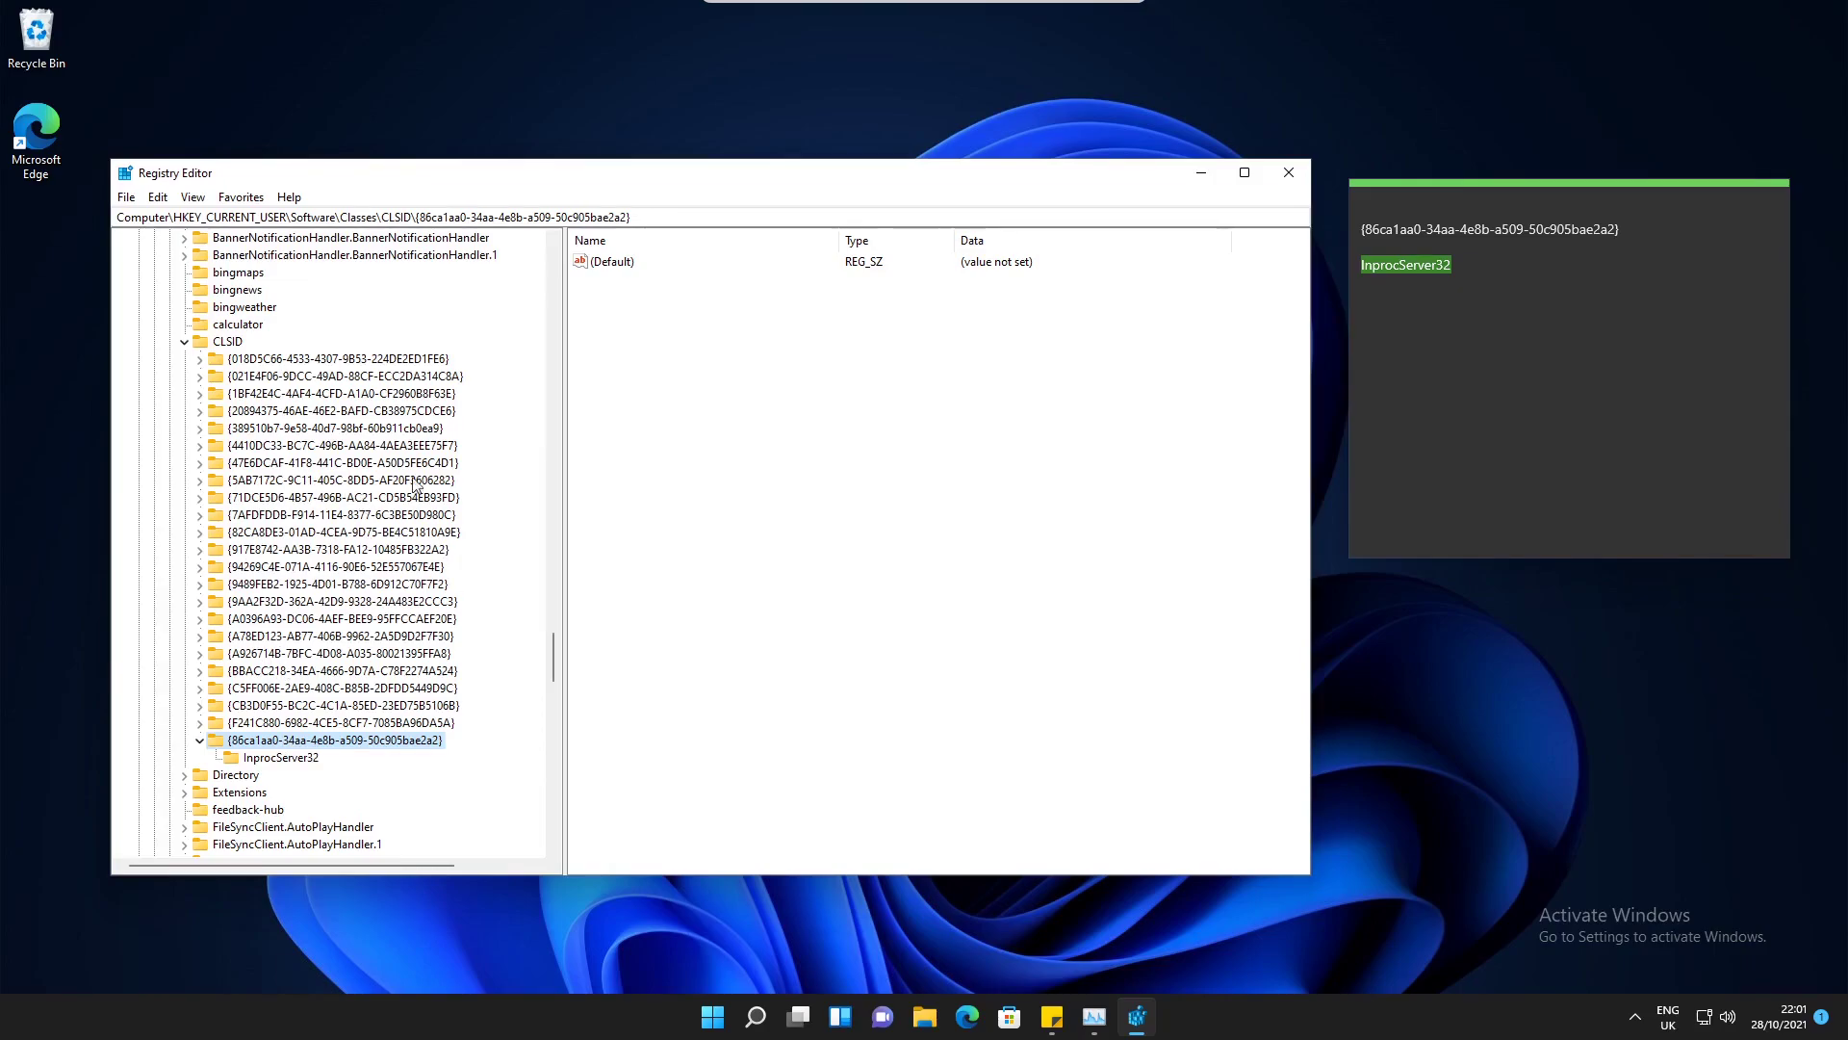
- Delete the {86ca1aa0-34aa-4e8b-a509-50c905bae2a2} key with its subkeys from CLSID in the Registry Editor and minimize the window
right_click(367, 746)
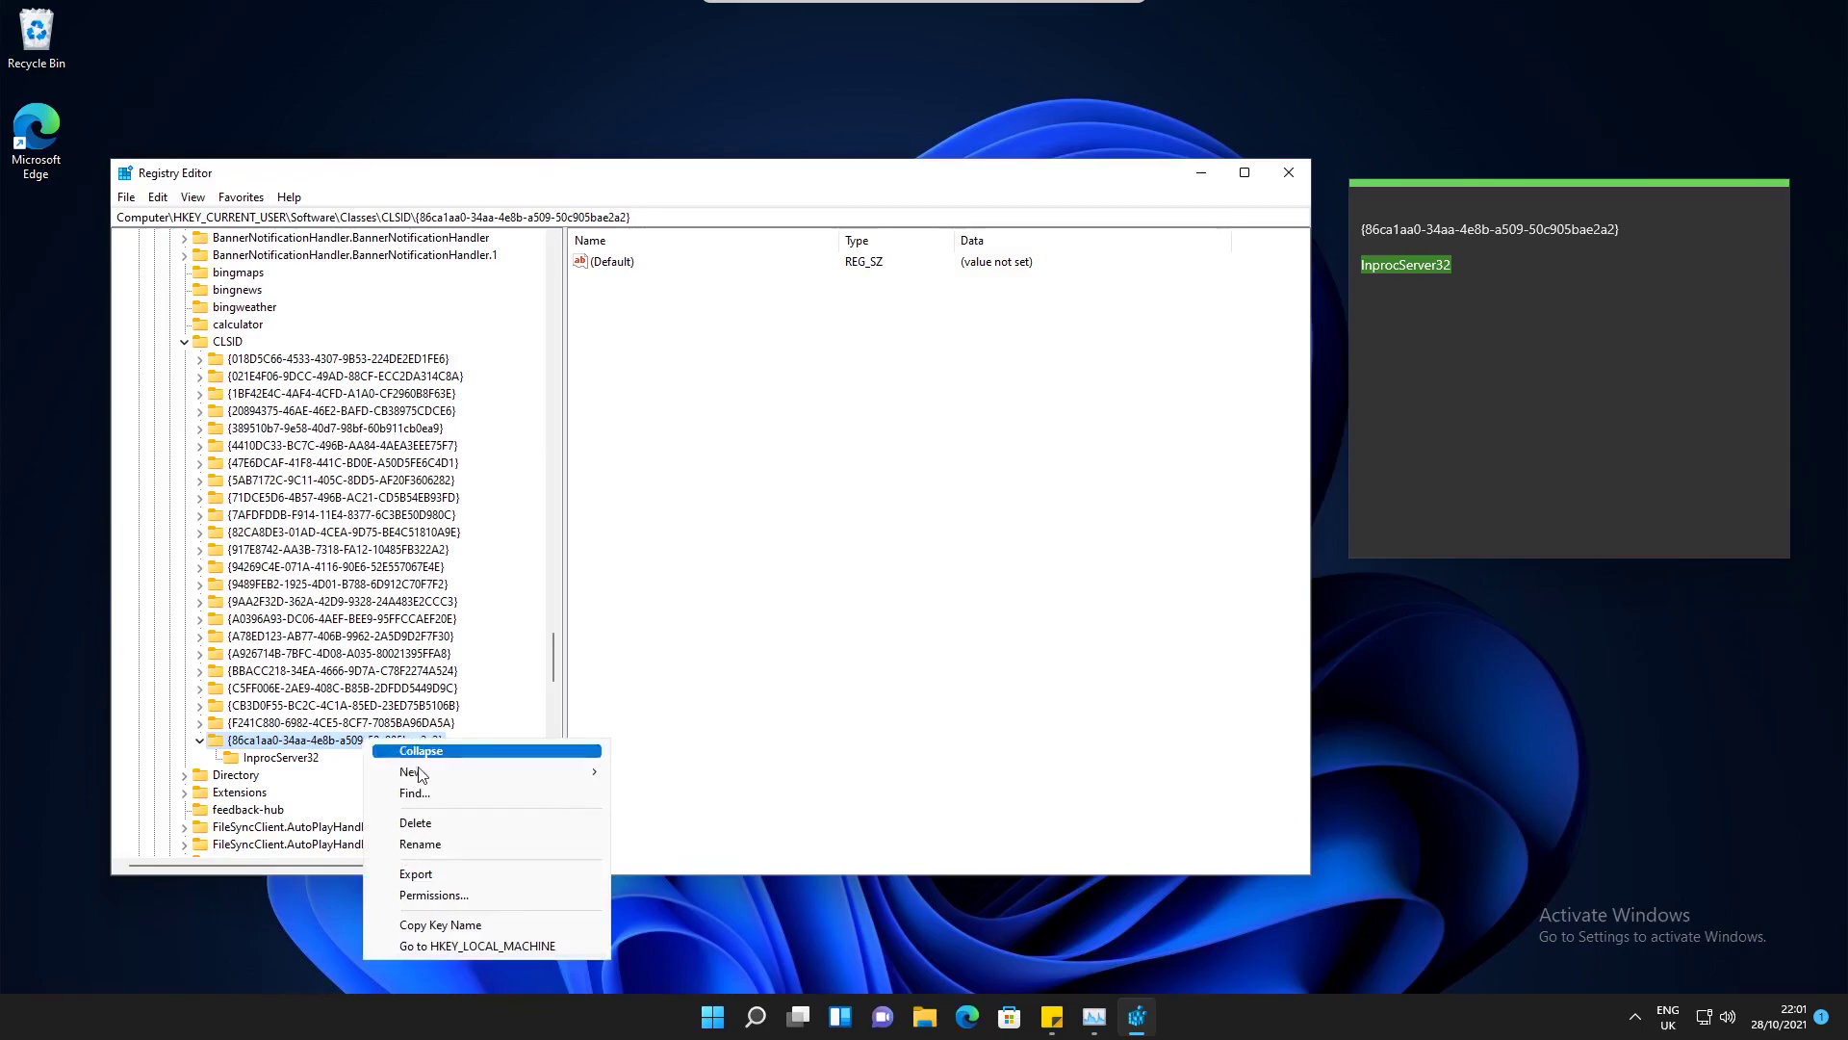
left_click(445, 824)
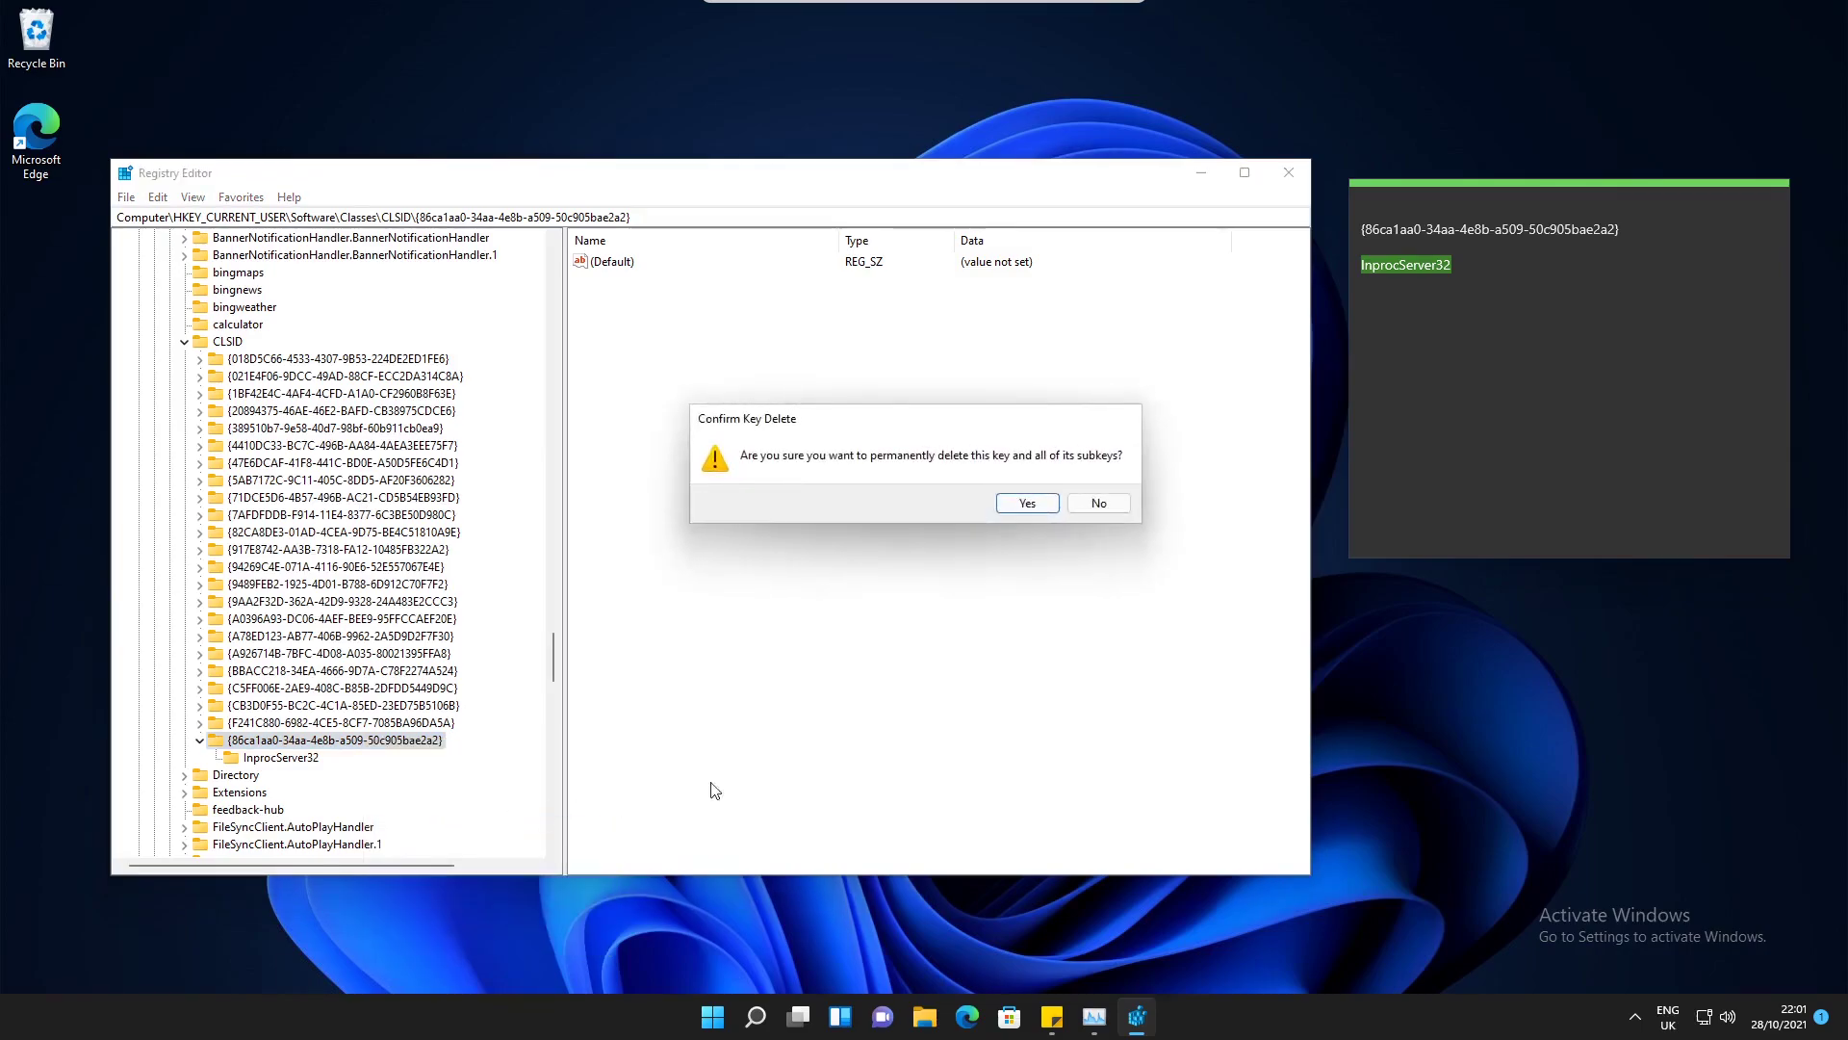
left_click(1026, 506)
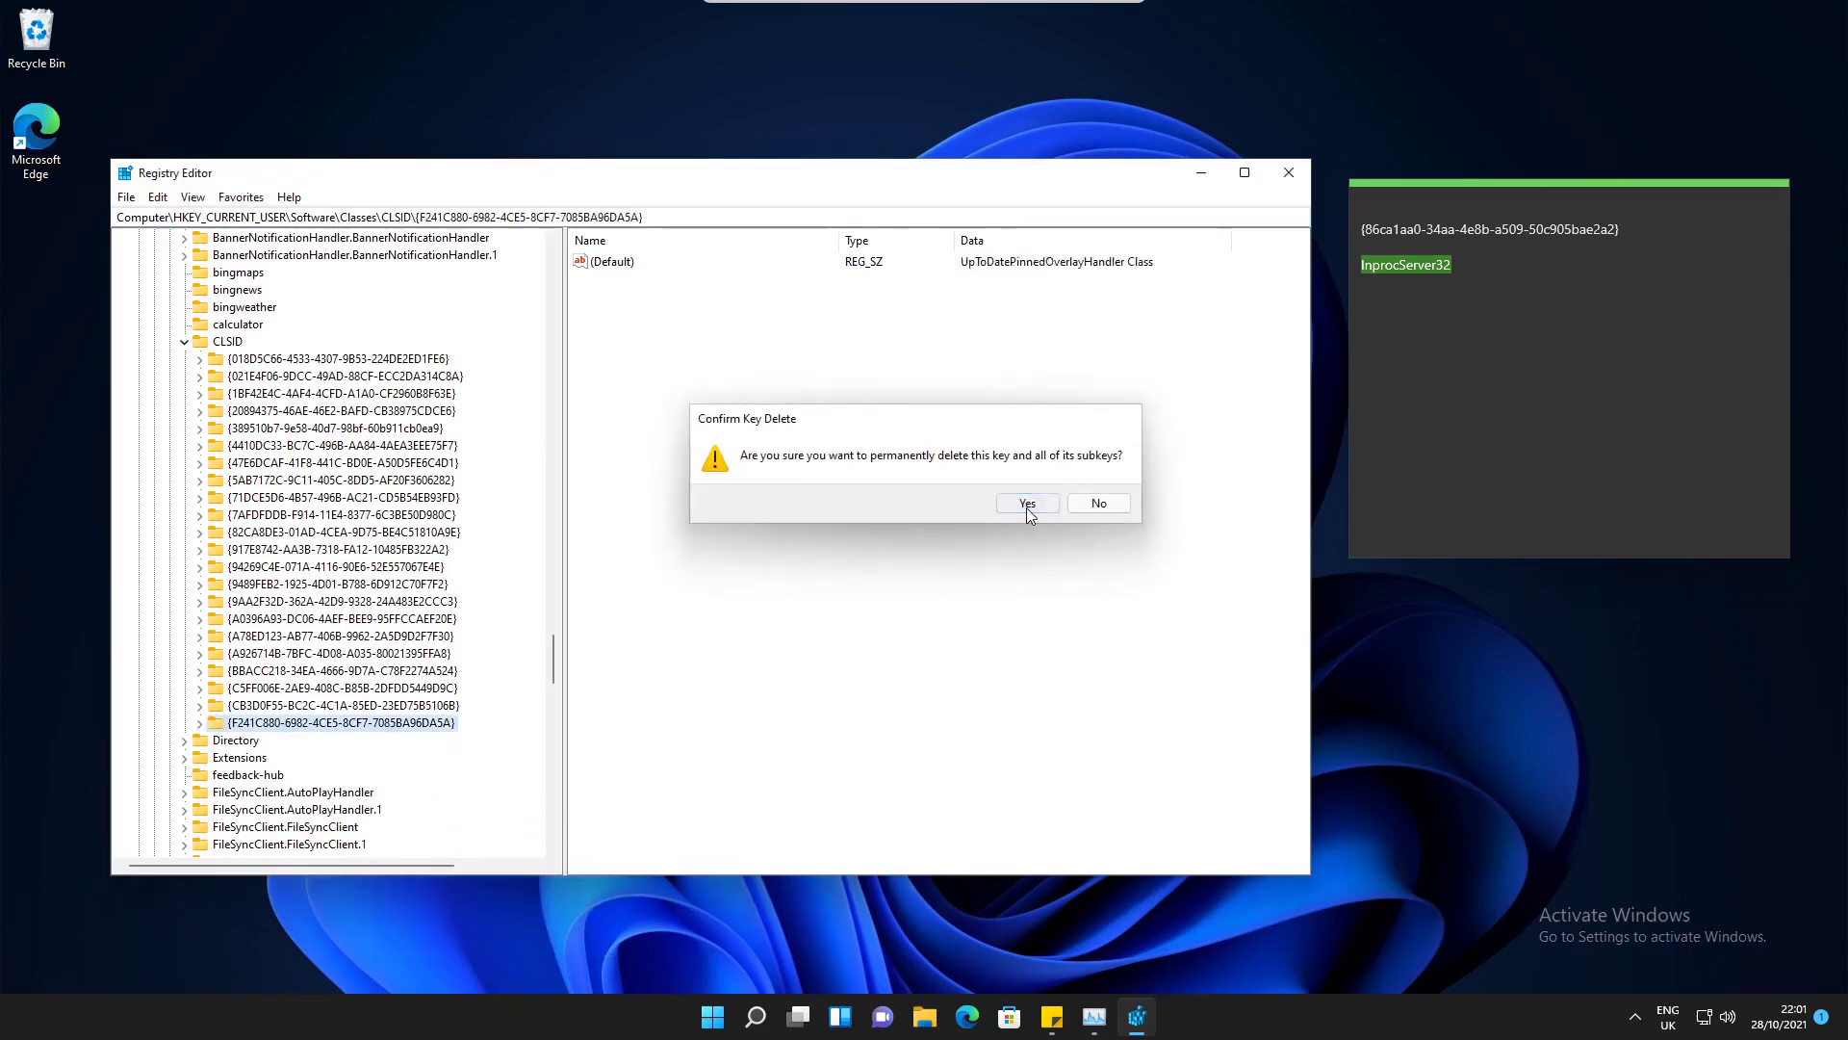
left_click(1202, 174)
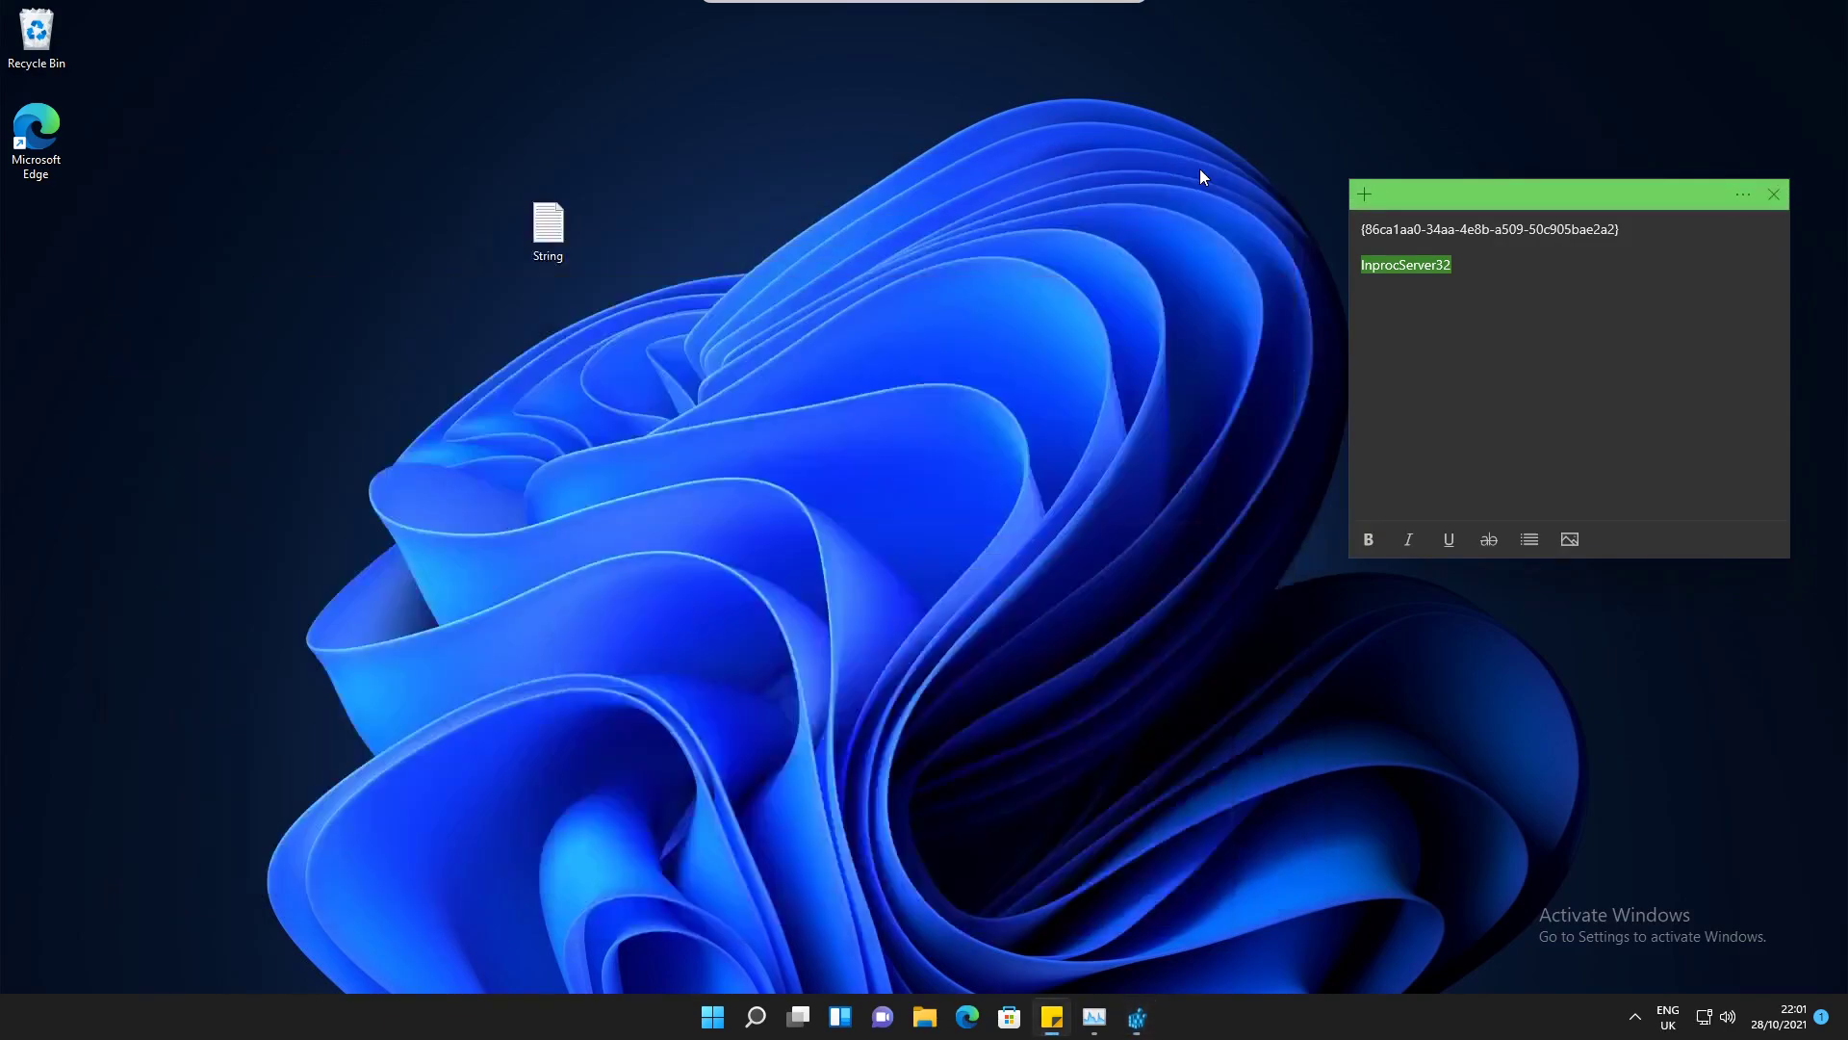
- Switch to Task Manager, restart Windows Explorer again, and open the context menu of the String file on the desktop
left_click(1098, 1024)
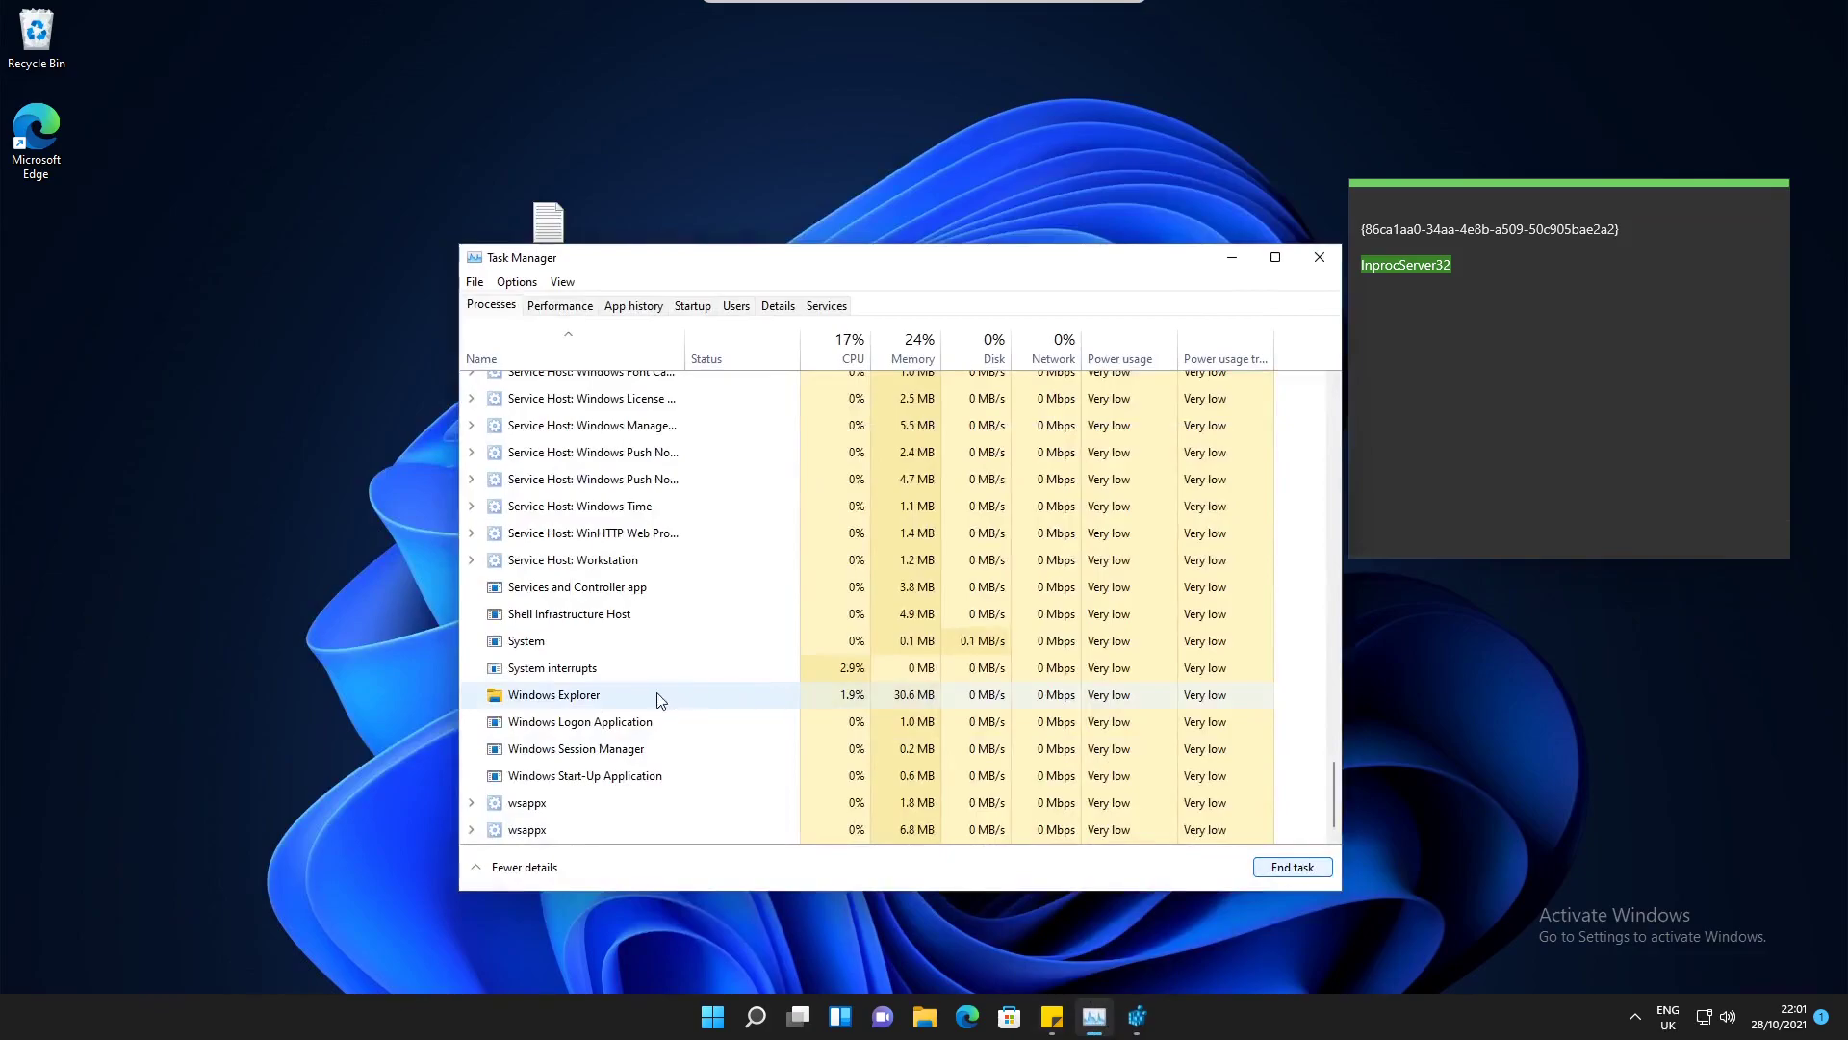
left_click(565, 702)
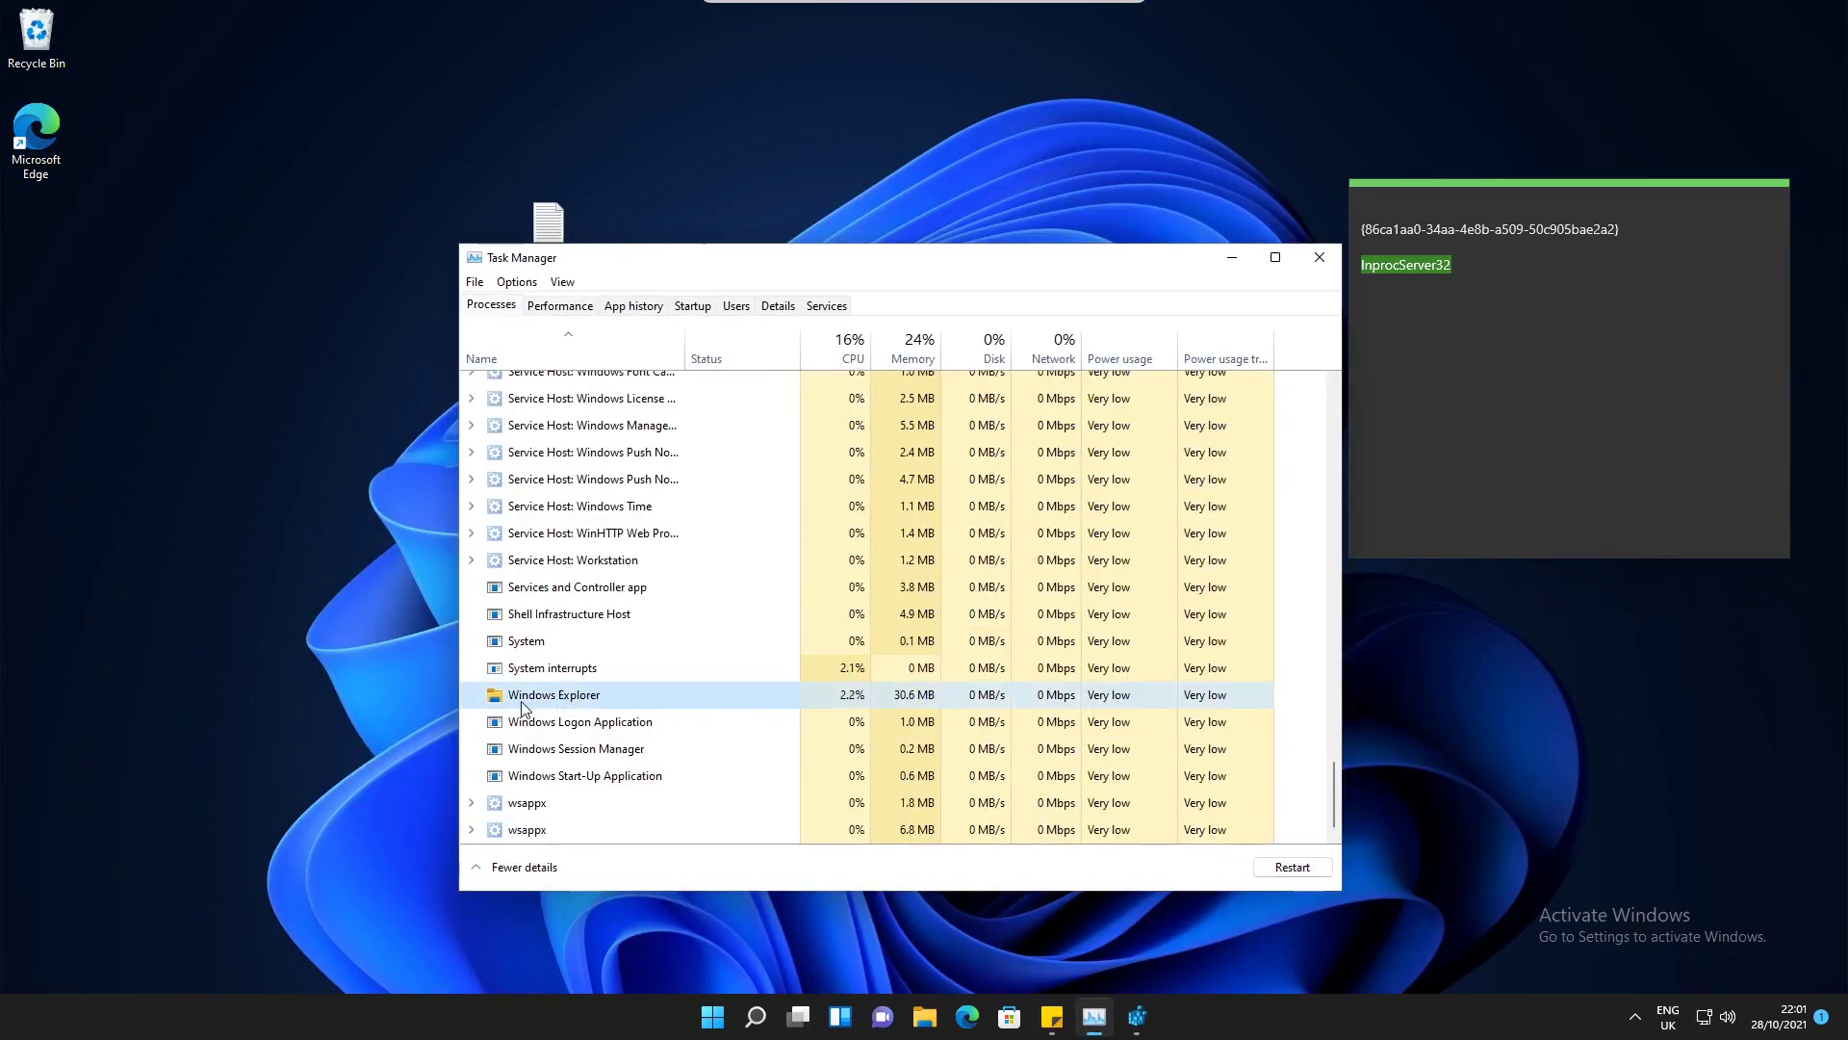
left_click(1290, 867)
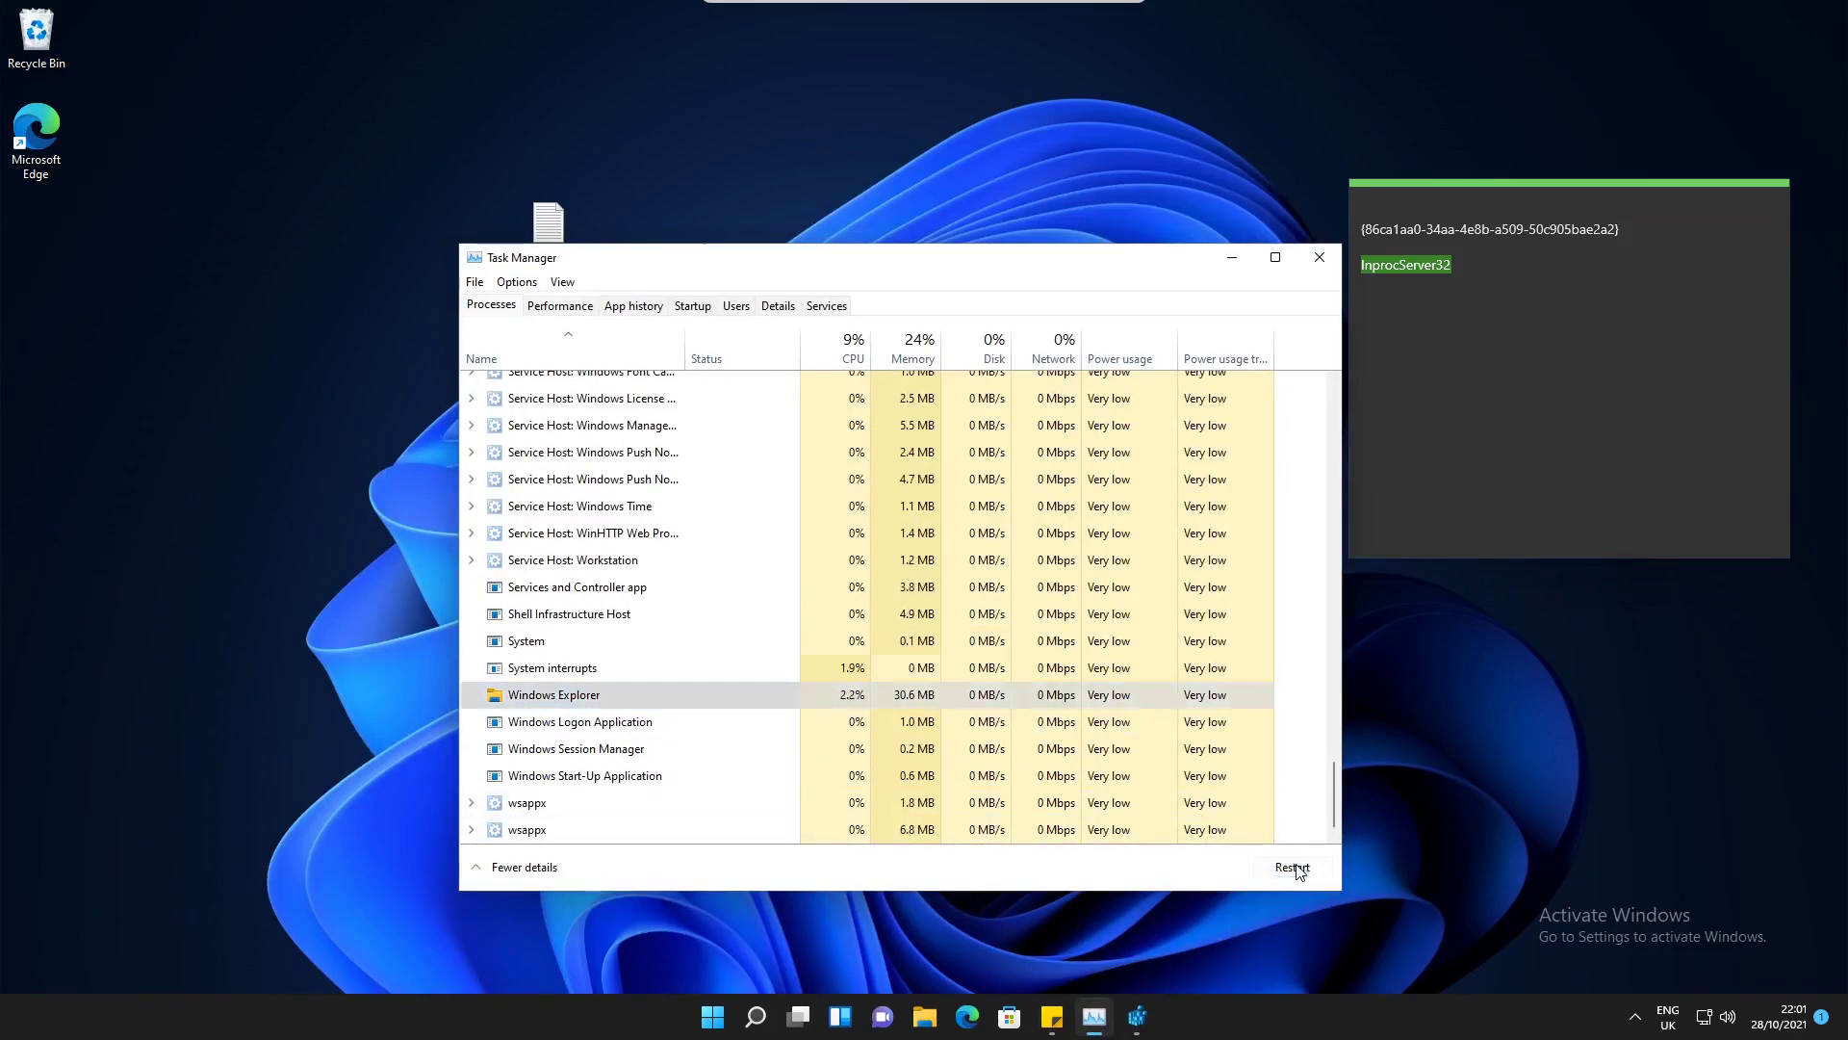
left_click(1239, 267)
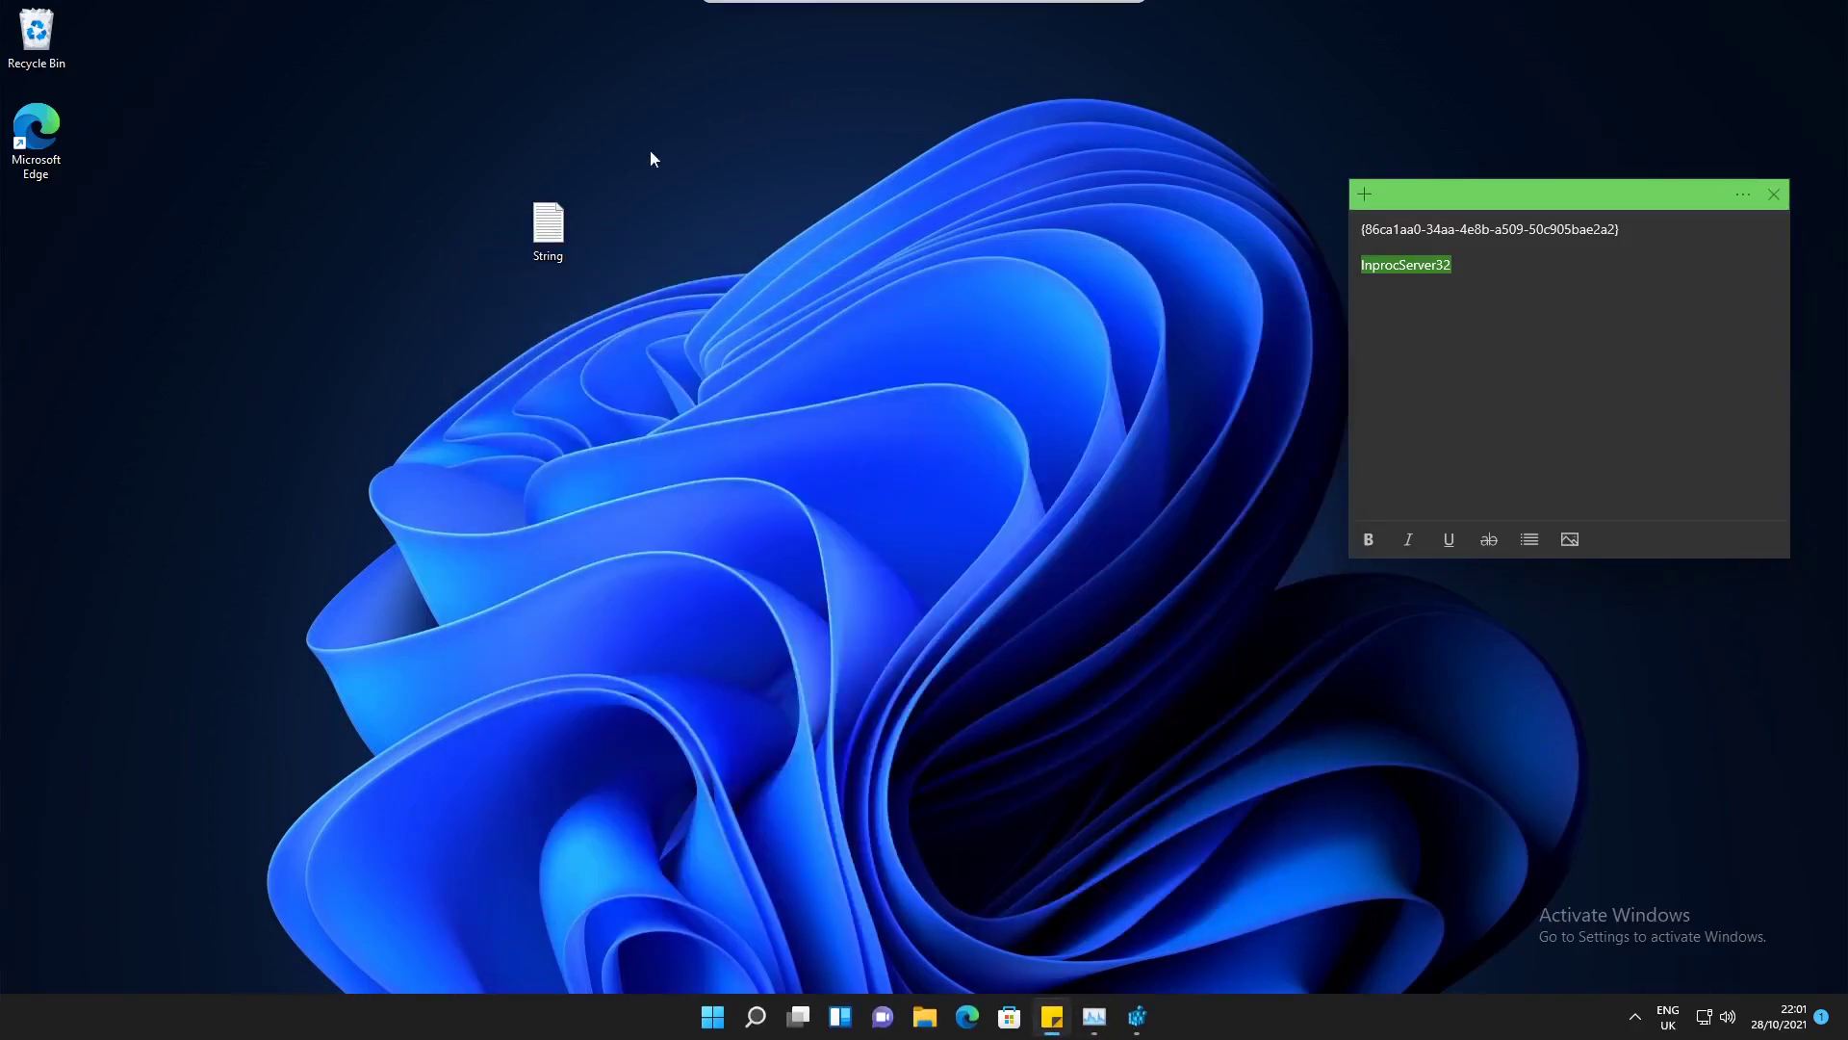
left_click(556, 229)
right_click(556, 227)
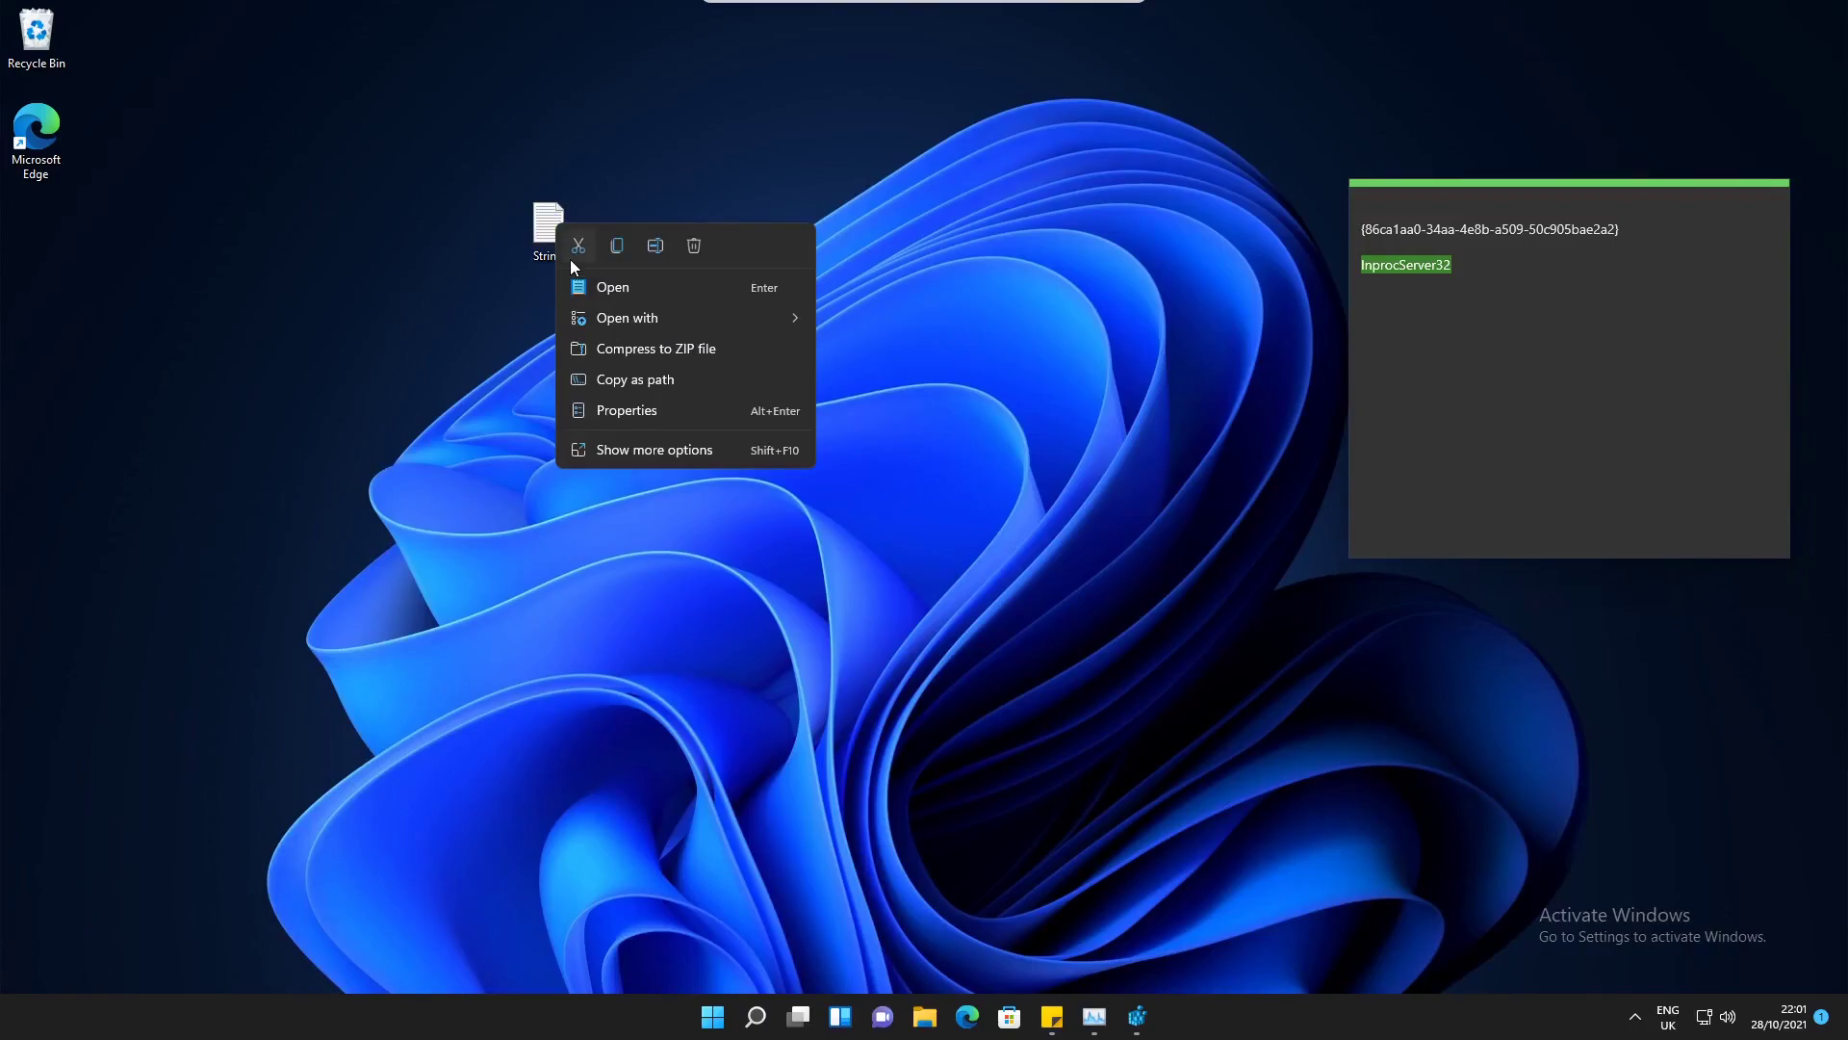